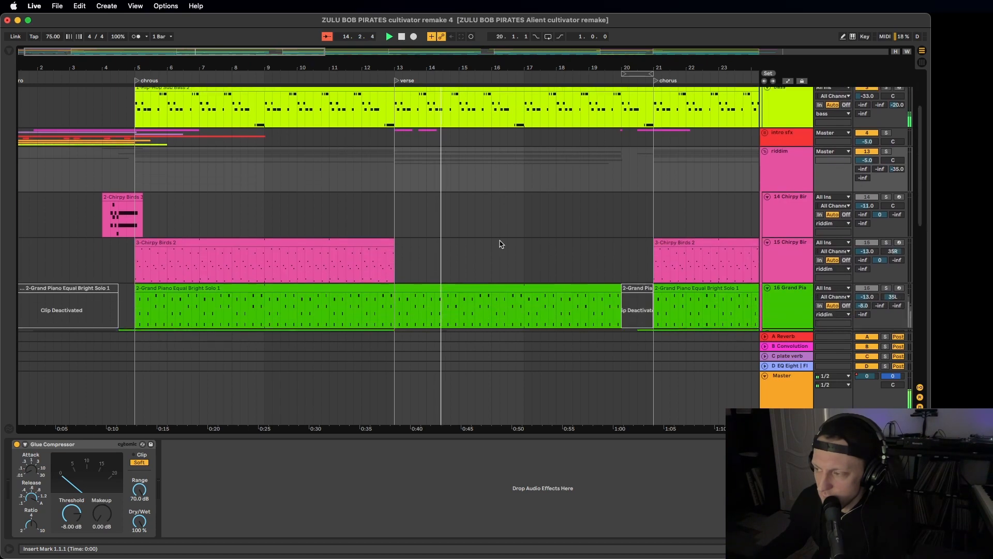
# - Review the riddim group's piano, guitar and Colla83 clips across the chorus and verse sections
pyautogui.scroll(-1, 574, 255)
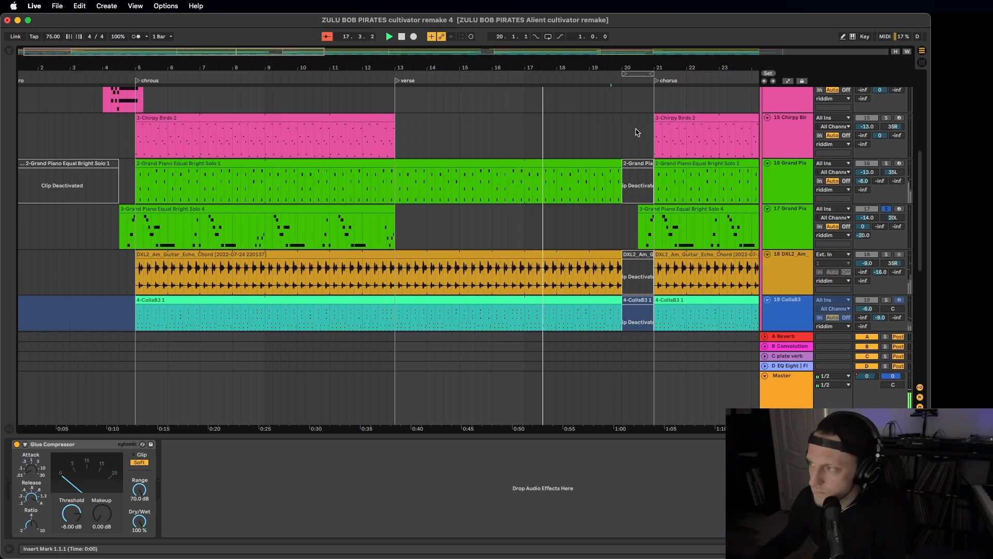
pyautogui.hscroll(5, 636, 132)
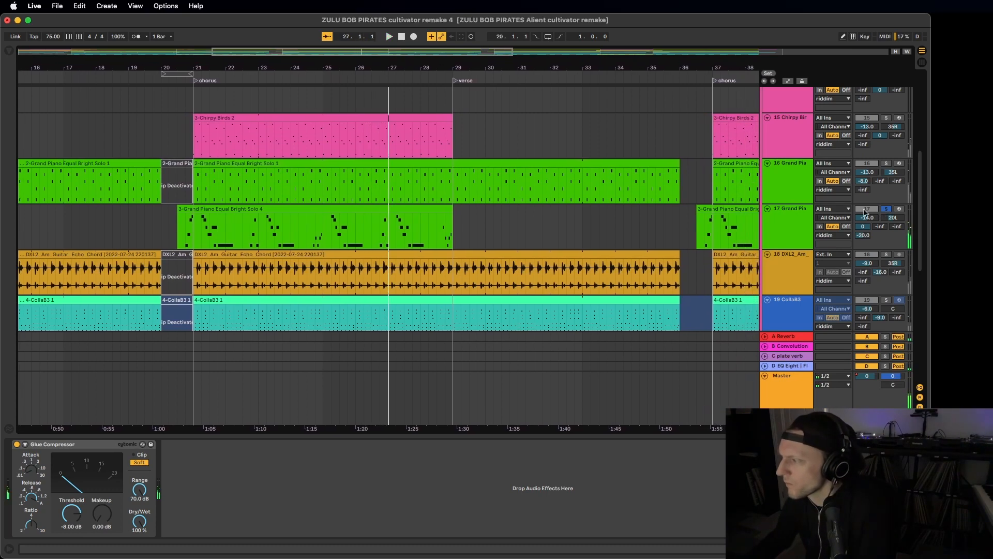
# - Inspect the bass group and compare the device chains of its two bass tracks
pyautogui.scroll(10, 656, 213)
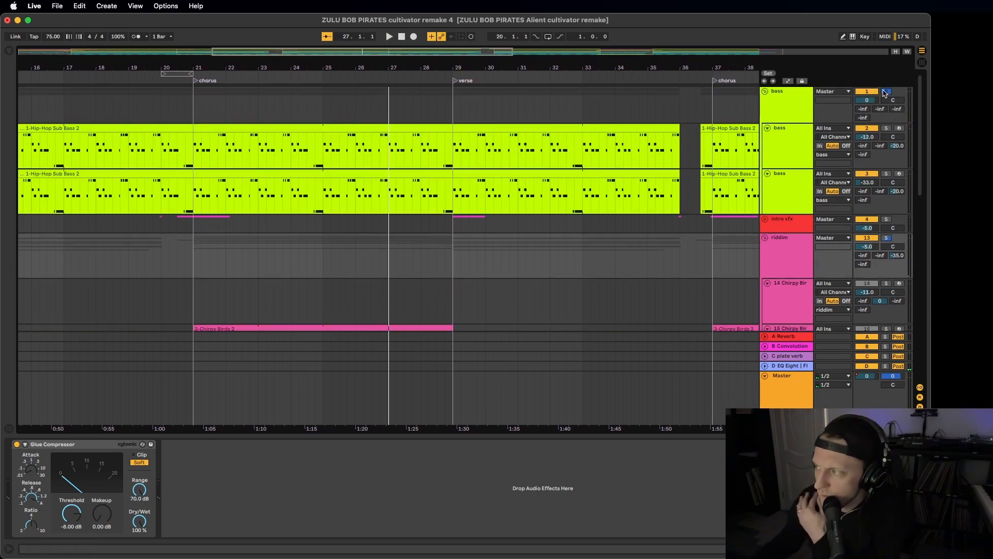
pyautogui.click(812, 115)
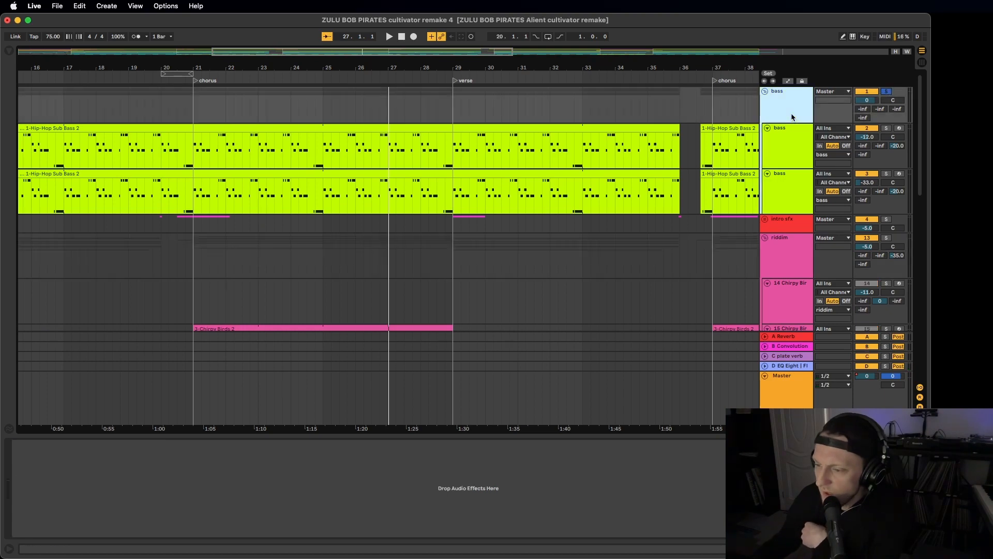
pyautogui.click(784, 144)
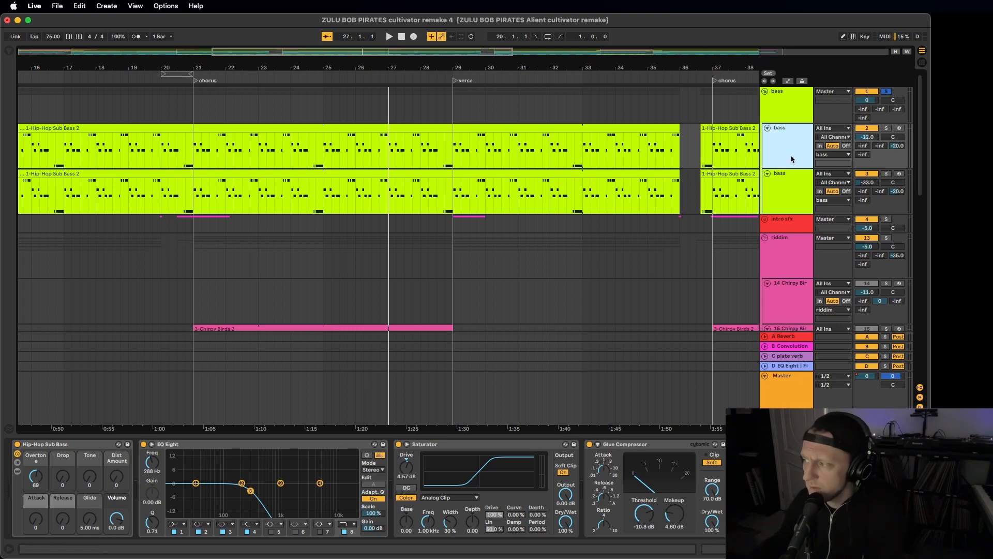
pyautogui.click(786, 177)
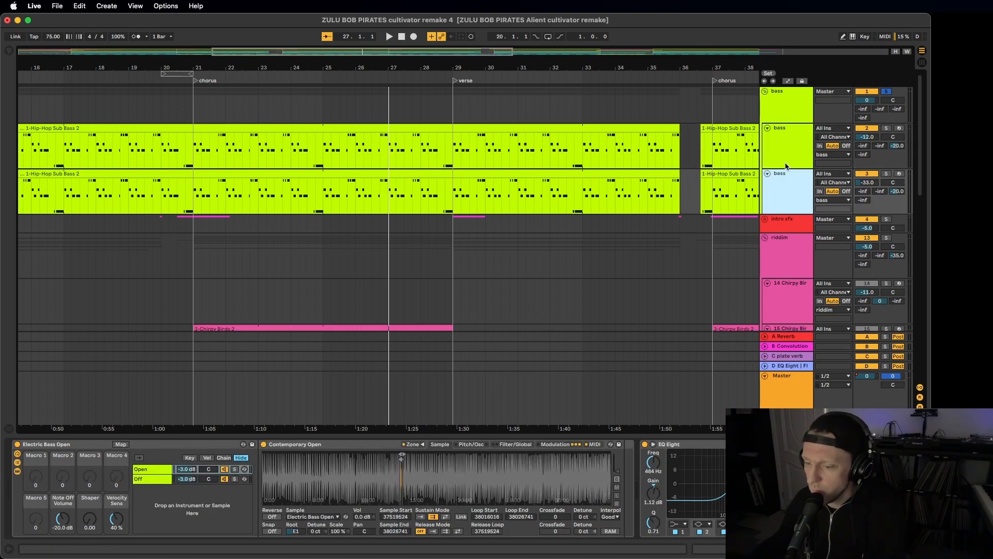
pyautogui.click(782, 147)
pyautogui.click(784, 176)
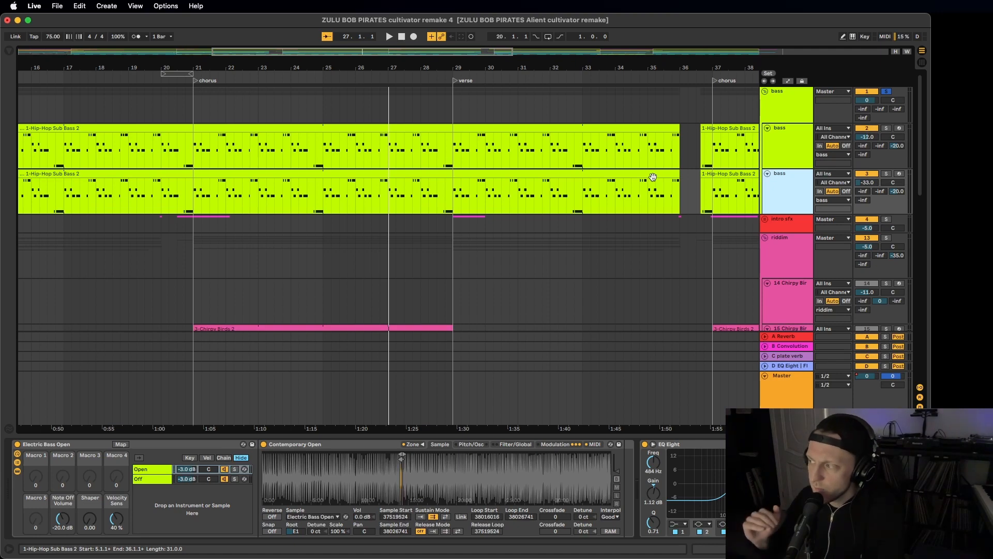
pyautogui.click(775, 149)
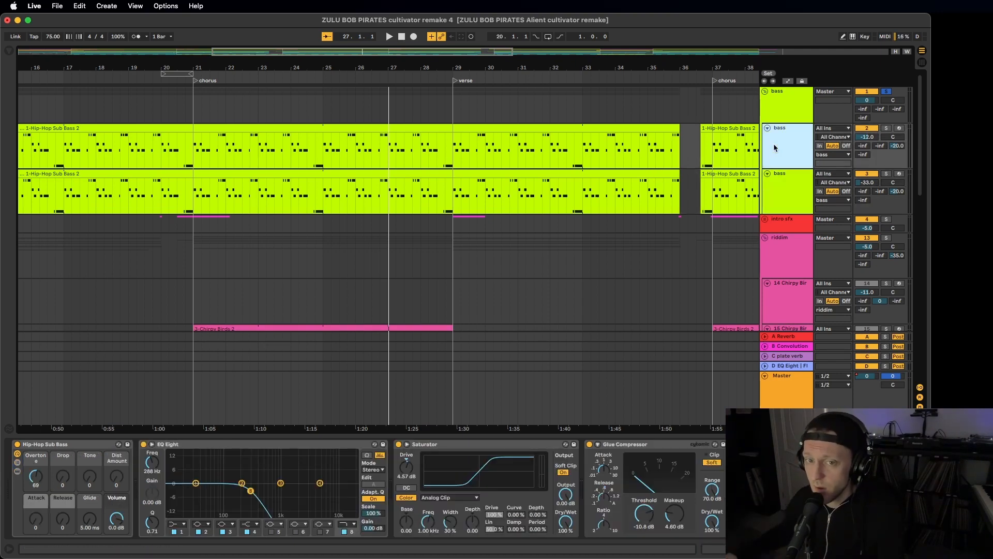
# - Solo the first bass track, carrying Hip-Hop Sub Bass, and play it from the chorus at bar 21
pyautogui.click(886, 128)
pyautogui.hscroll(-3, 204, 130)
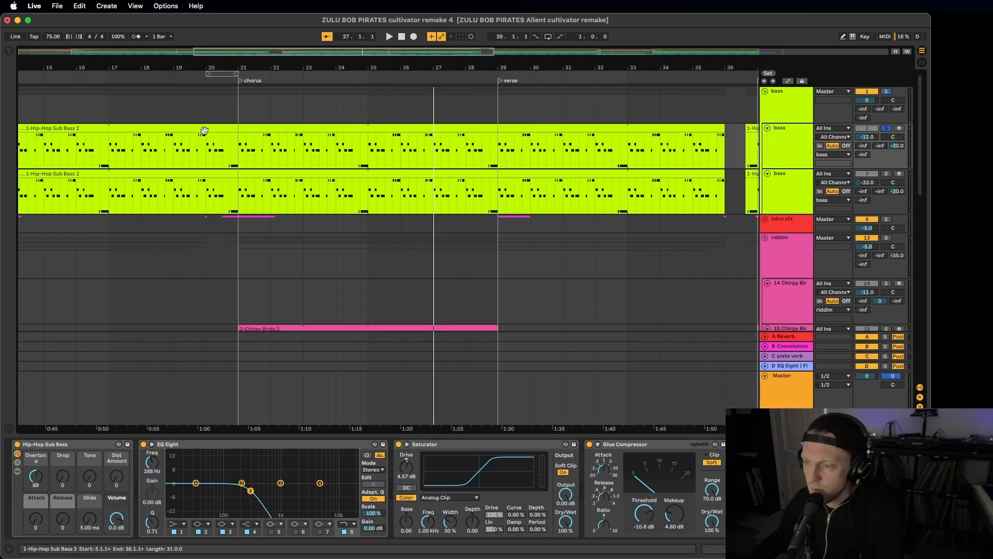
pyautogui.press('space')
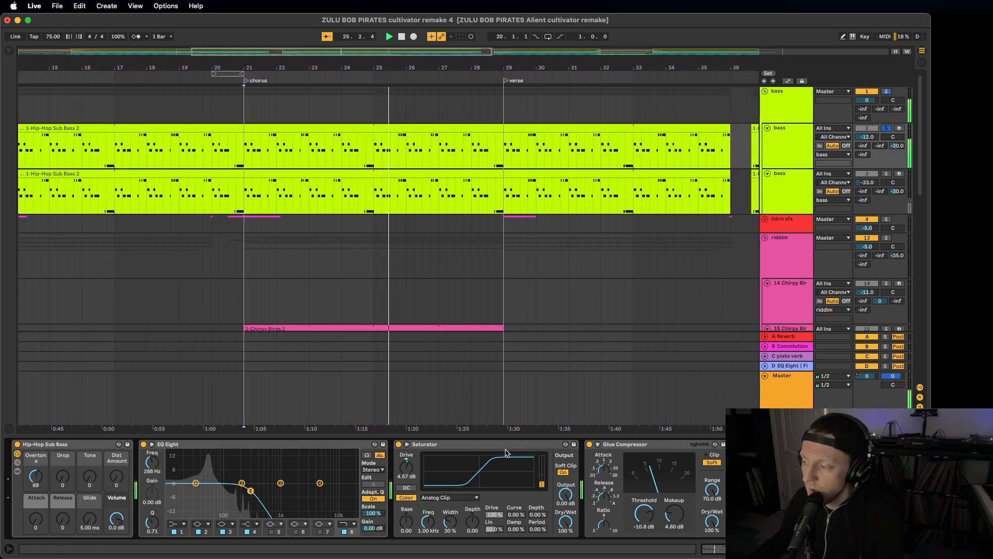
pyautogui.hscroll(4, 486, 455)
pyautogui.hscroll(-4, 506, 458)
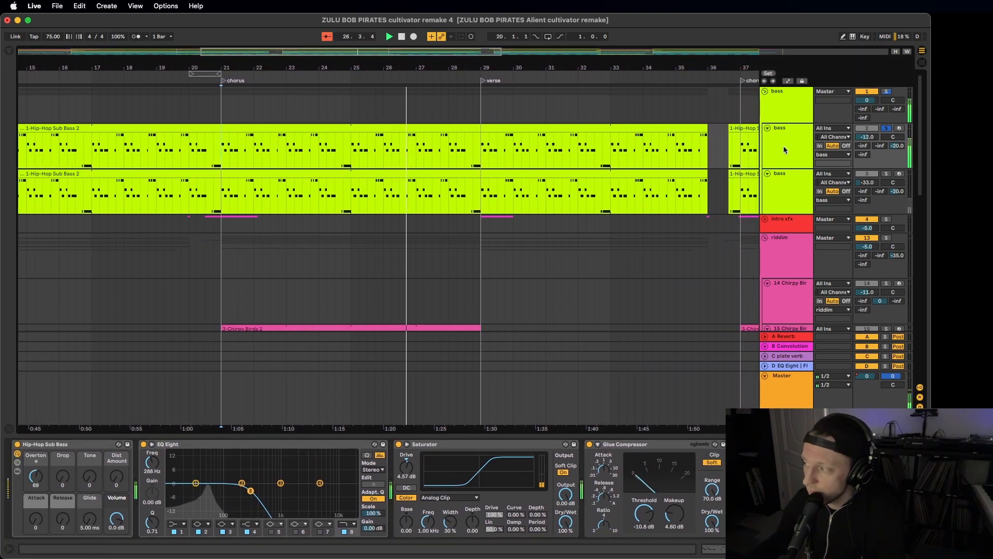
# - Solo the second bass track and examine its Electric Bass Open instrument, EQ Eight low band and Saturator
pyautogui.click(886, 174)
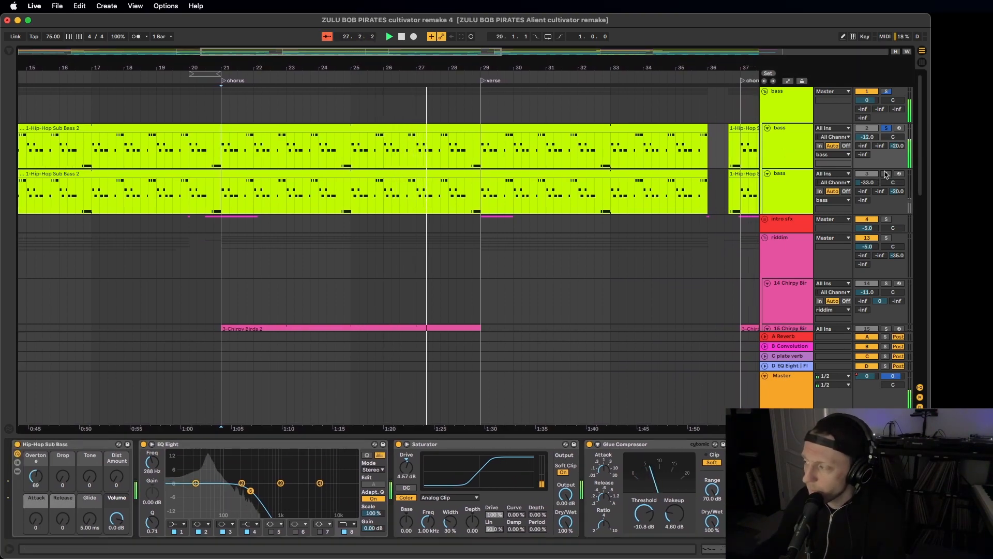
pyautogui.click(789, 196)
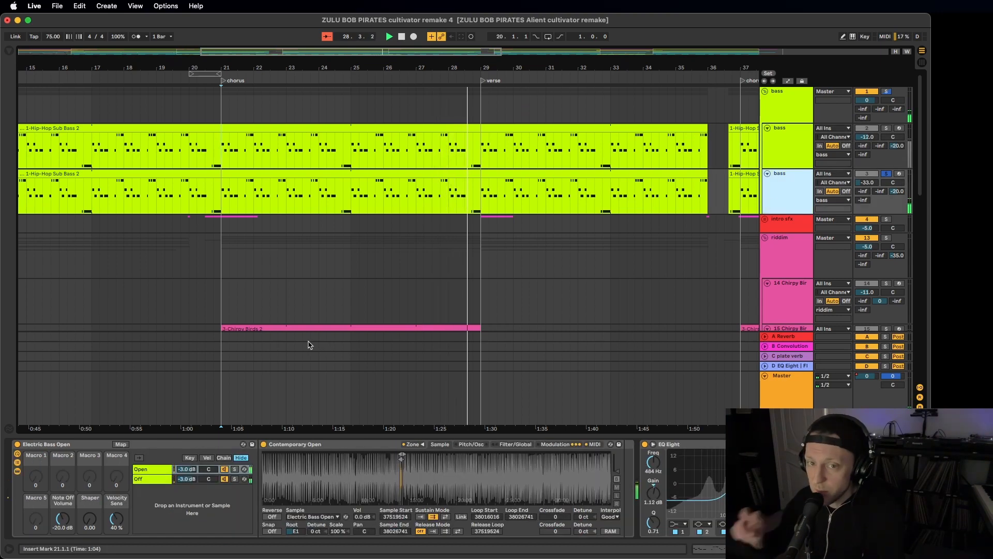
pyautogui.click(580, 480)
pyautogui.hscroll(3, 580, 479)
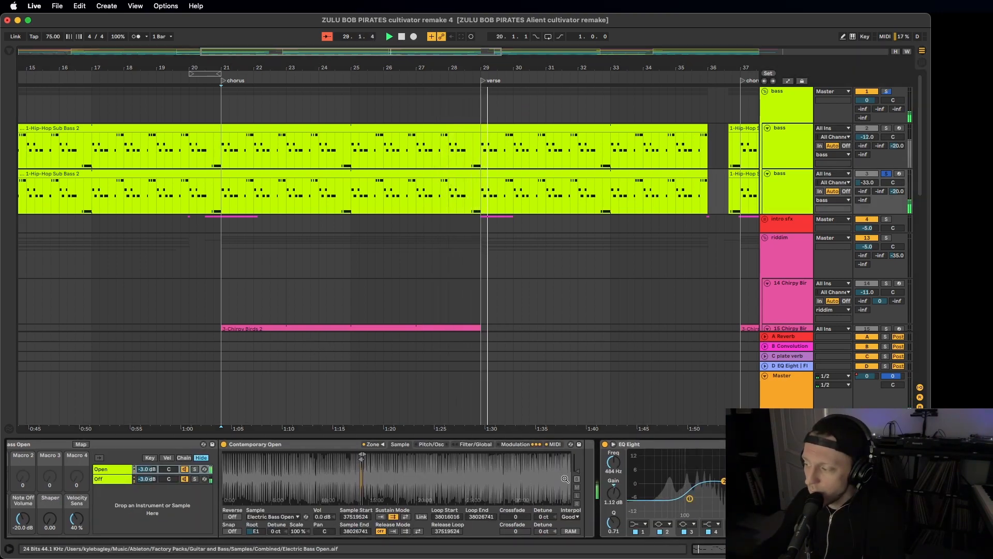
pyautogui.hscroll(-2, 569, 481)
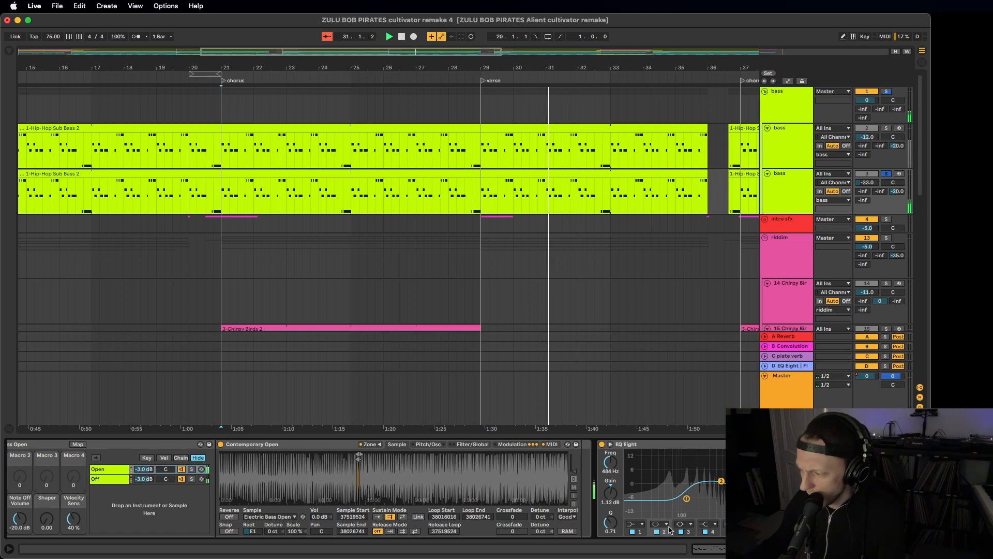
pyautogui.click(643, 531)
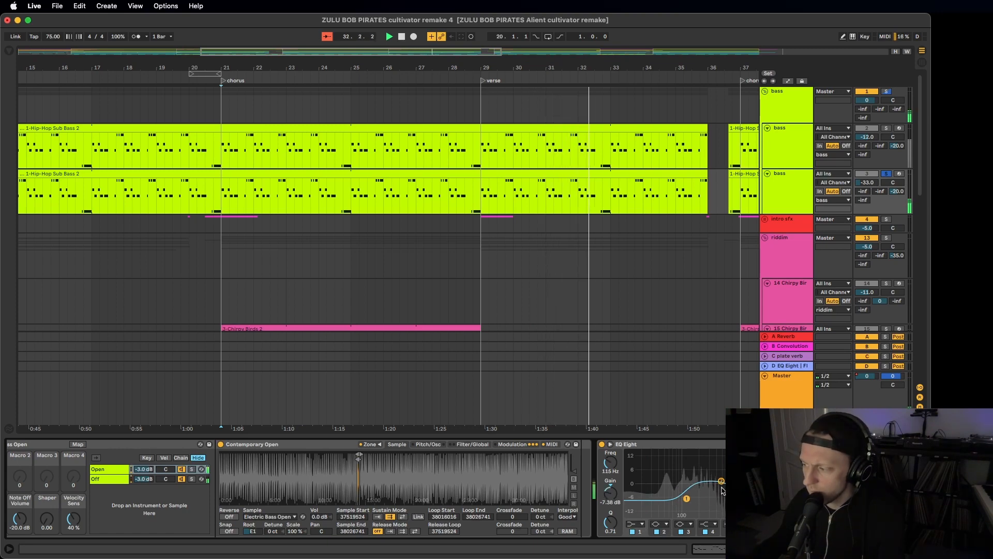
pyautogui.hscroll(5, 717, 484)
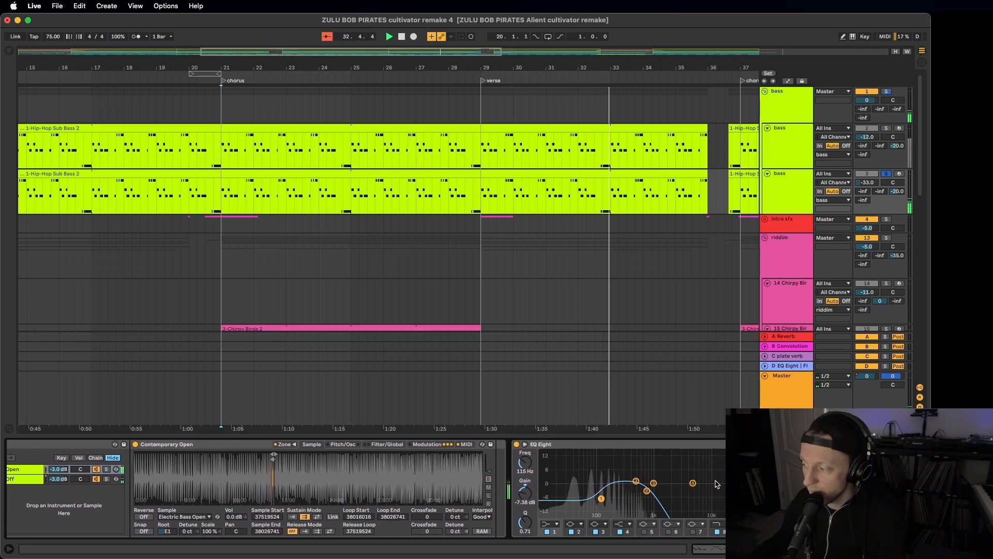
pyautogui.hscroll(10, 717, 484)
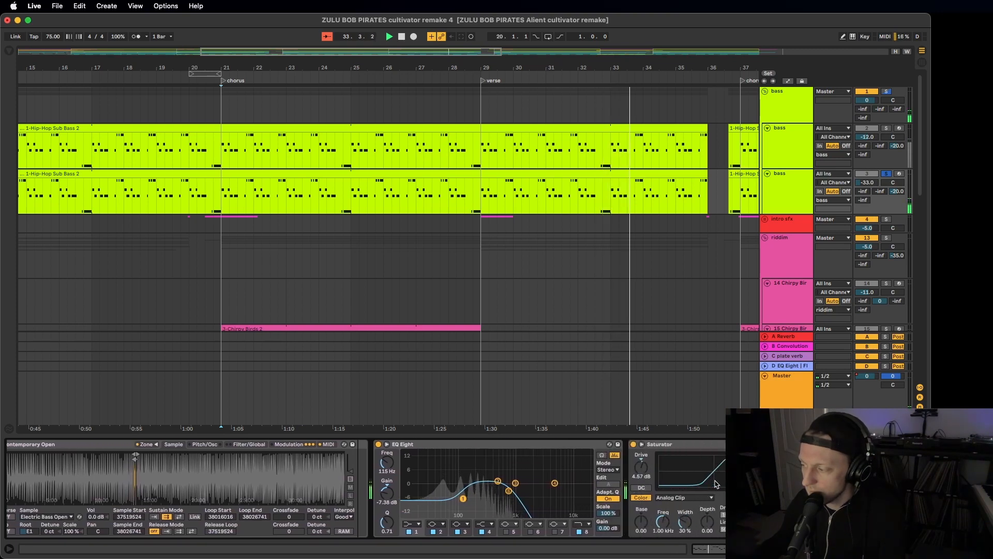
pyautogui.hscroll(-15, 717, 483)
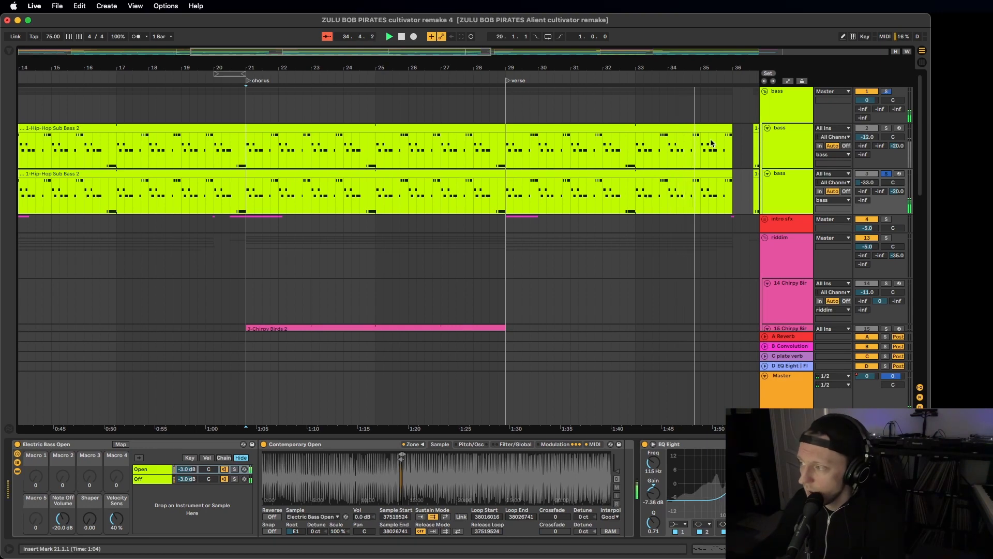
# - Listen to both bass tracks together with only the bass group soloed
pyautogui.click(887, 92)
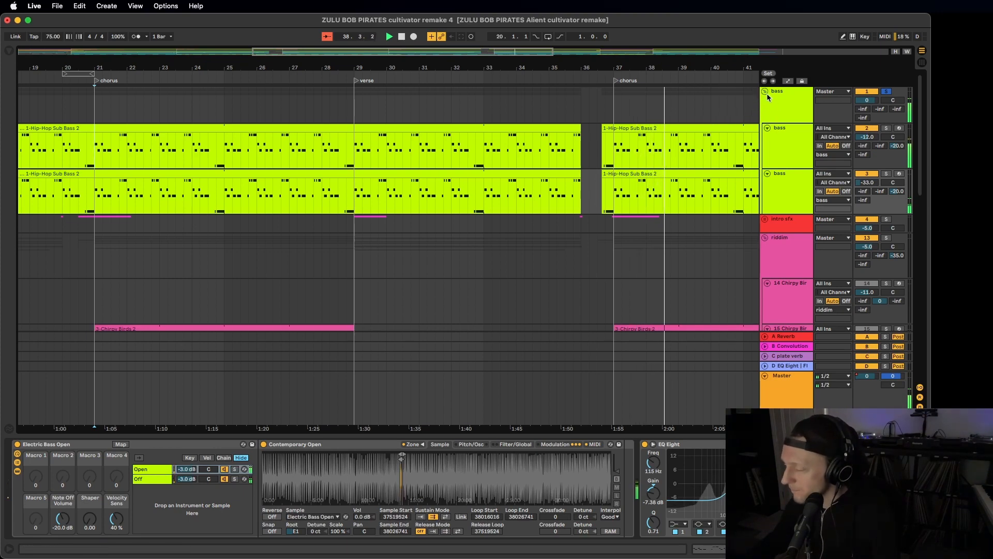
pyautogui.click(887, 93)
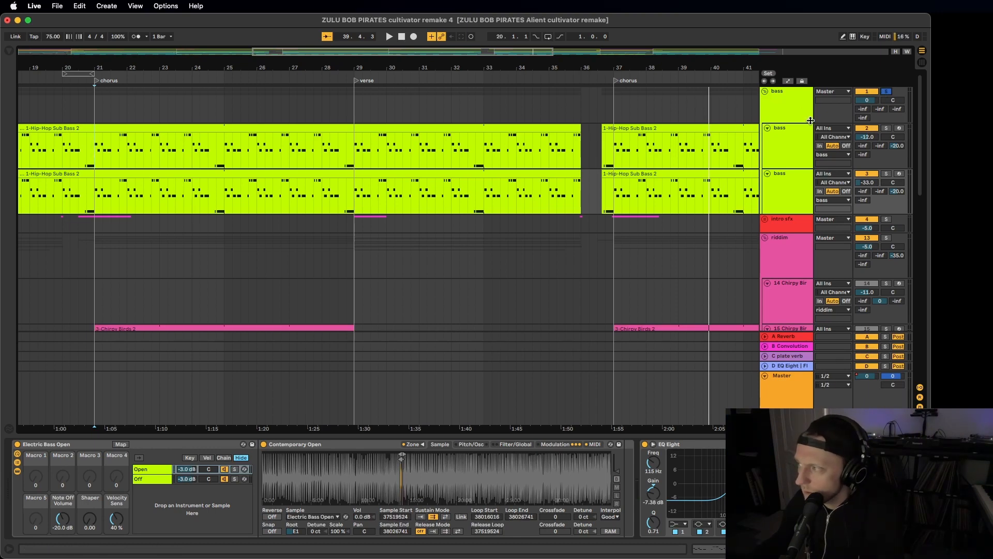
# - Collapse the riddim group, solo the drums group alongside the bass and play from the song start
pyautogui.scroll(-2, 799, 230)
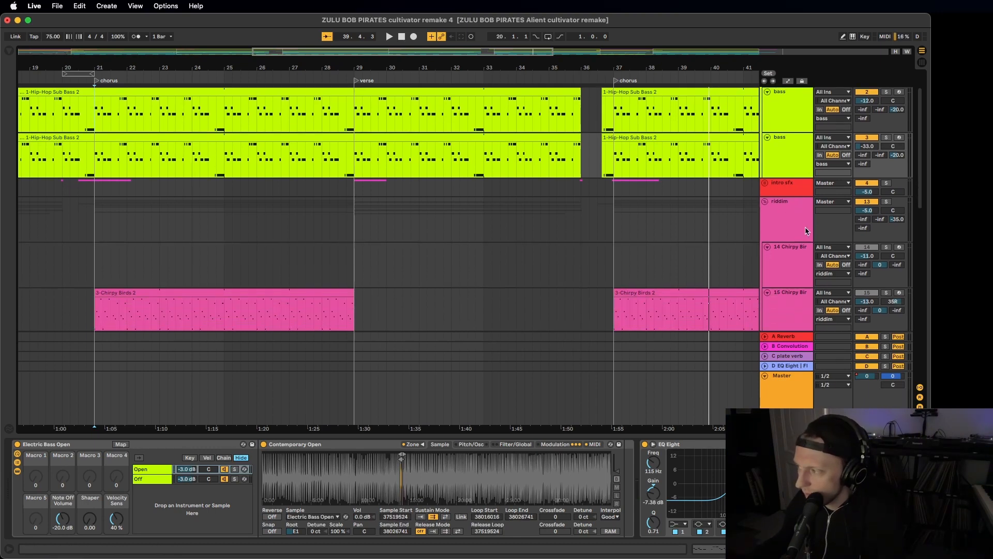
pyautogui.click(765, 202)
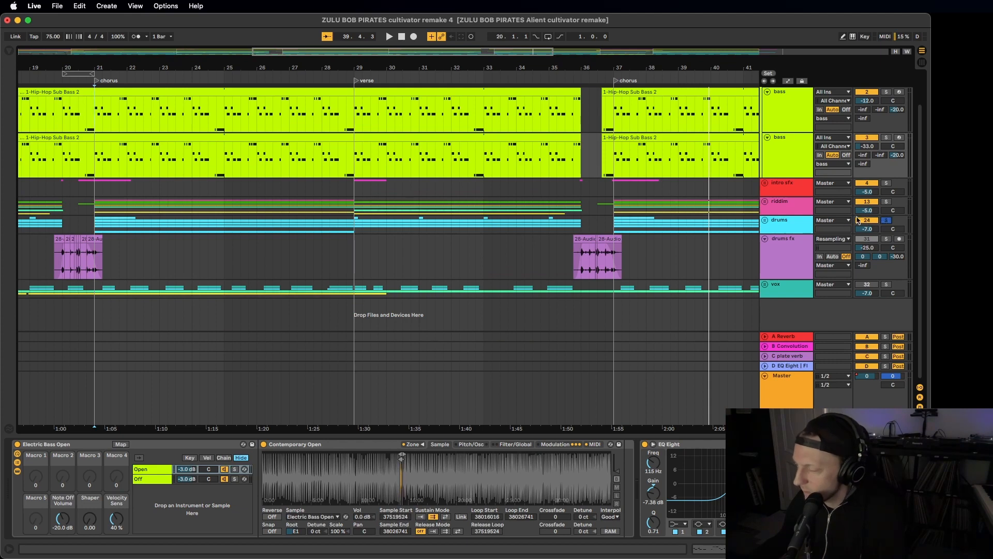
pyautogui.click(401, 38)
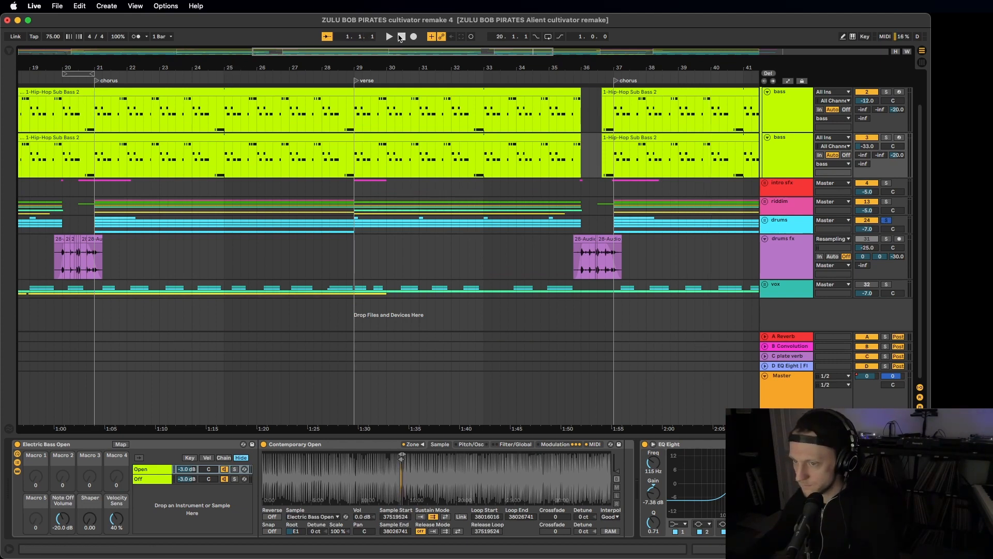
pyautogui.press('space')
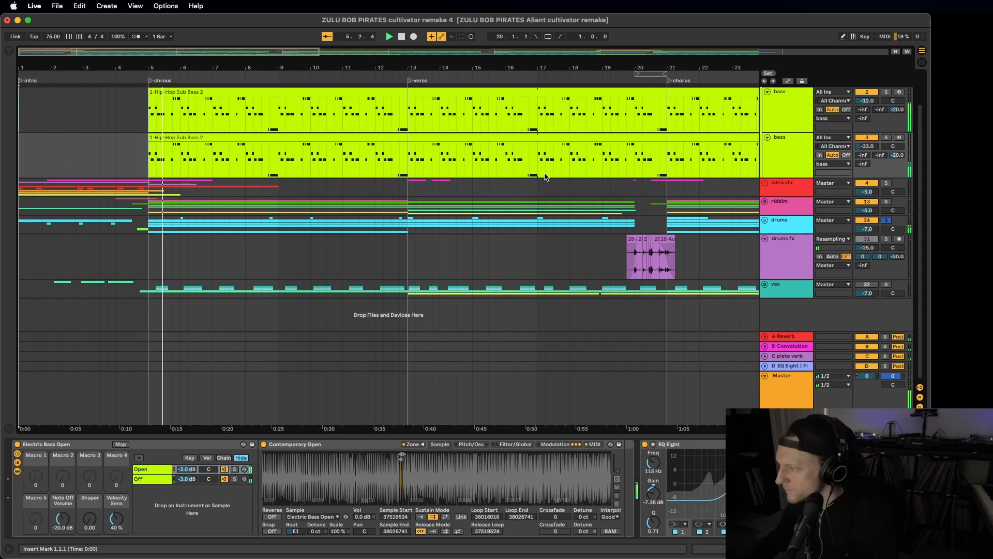
# - Unfold the drums group and review its kick, snare, hihat, DM2_SND and Drum Rack tracks
pyautogui.click(781, 226)
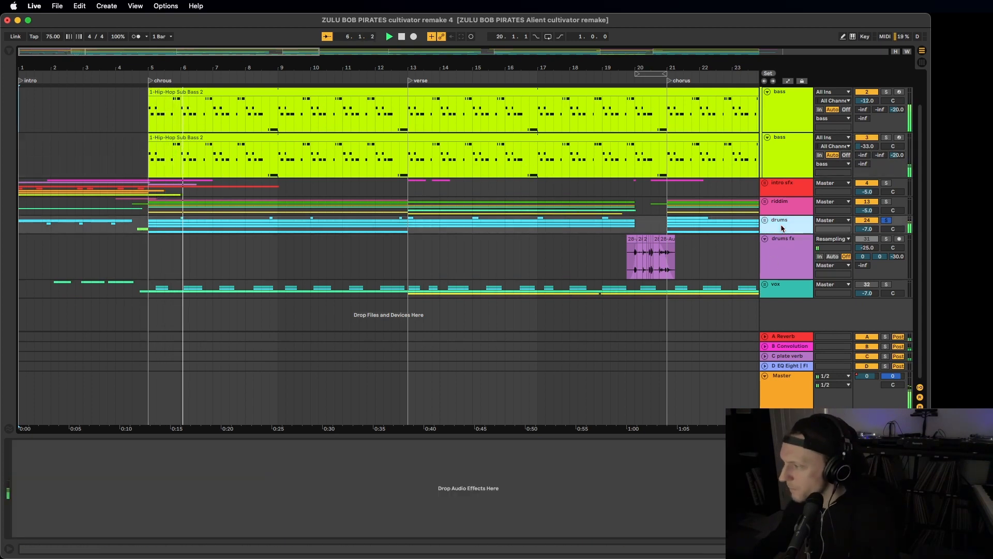
pyautogui.click(765, 221)
pyautogui.scroll(-8, 773, 245)
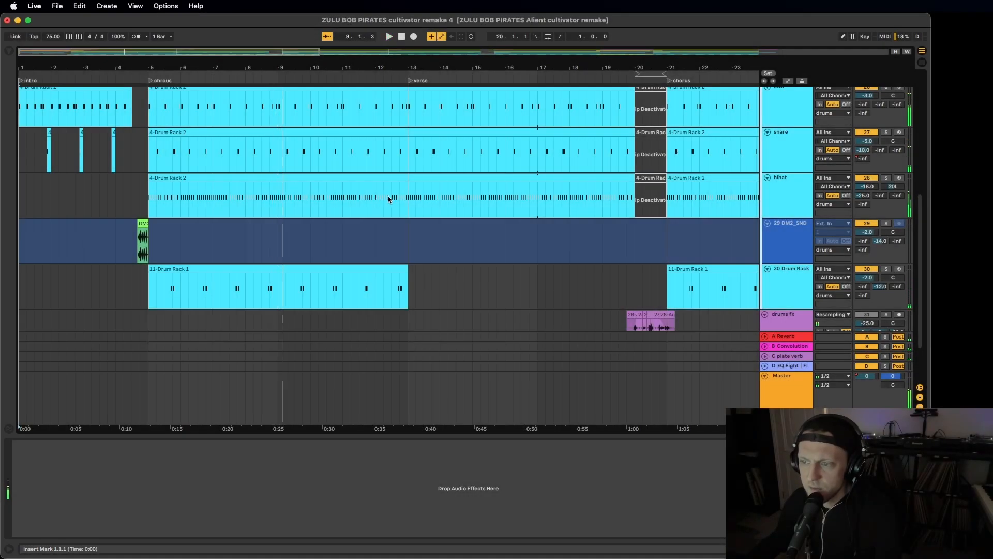
pyautogui.scroll(3, 271, 206)
pyautogui.hscroll(1, 271, 205)
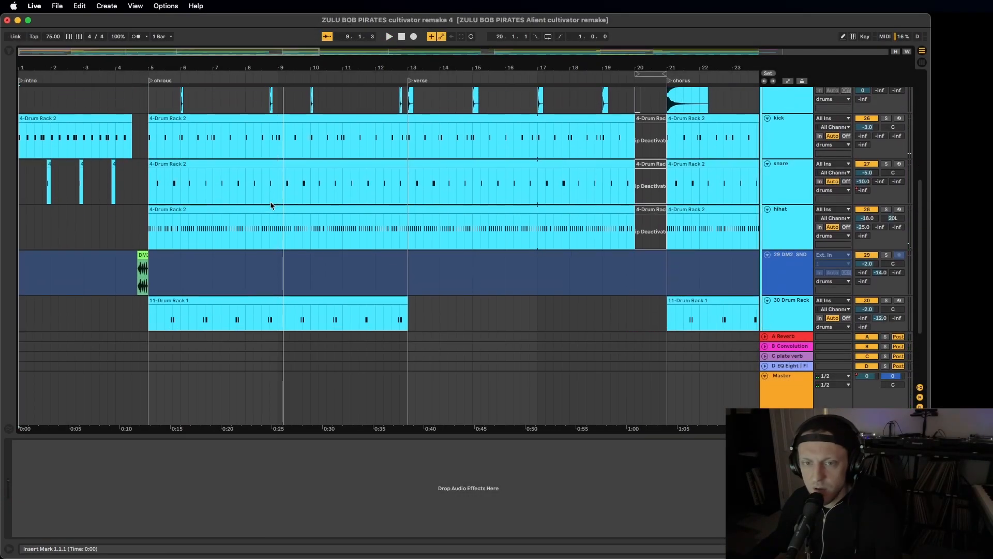
pyautogui.hscroll(1, 271, 206)
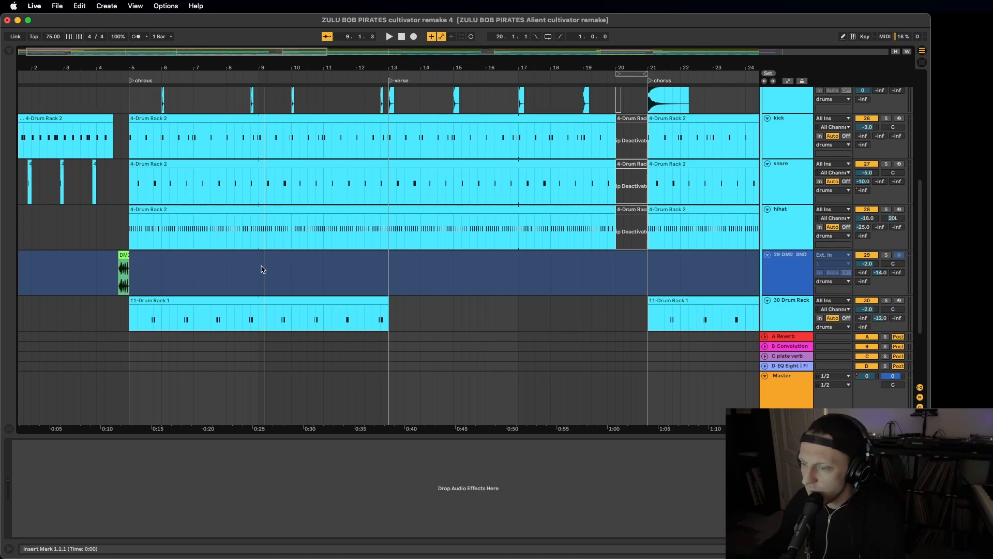
pyautogui.scroll(-2, 263, 267)
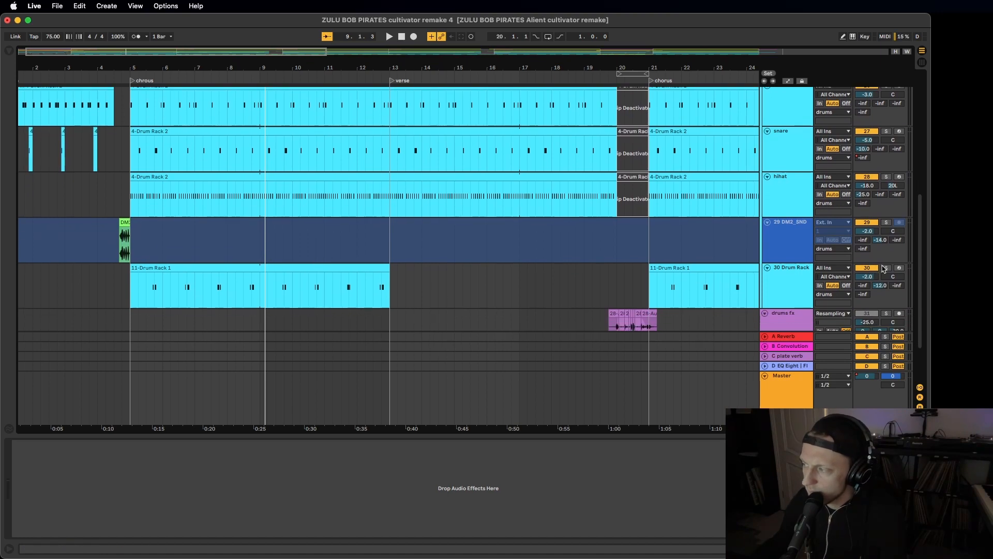
# - Solo the 30 Drum Rack track, show its 11-Drum Rack 1 clip up close and play the tom pattern
pyautogui.click(213, 268)
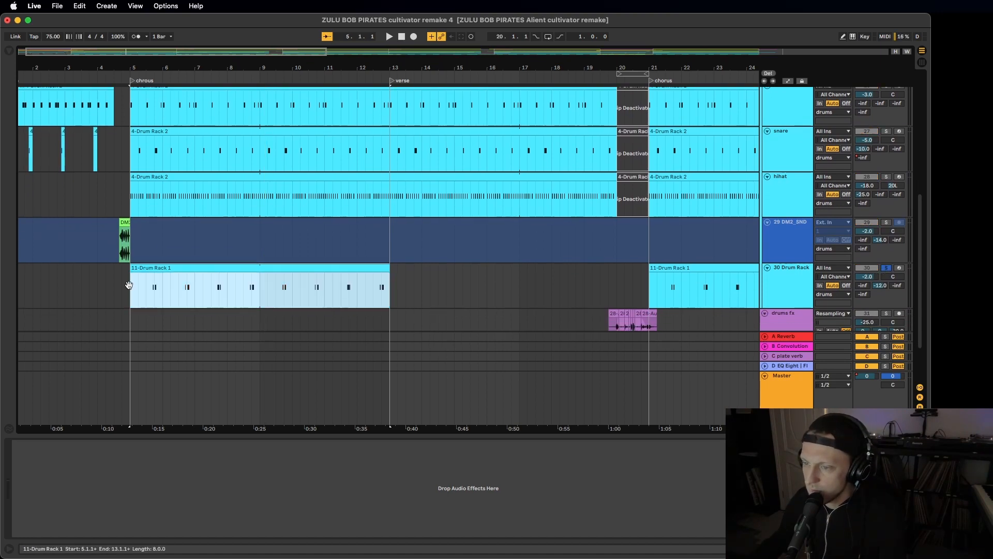
pyautogui.moveTo(154, 68); pyautogui.dragTo(157, 96)
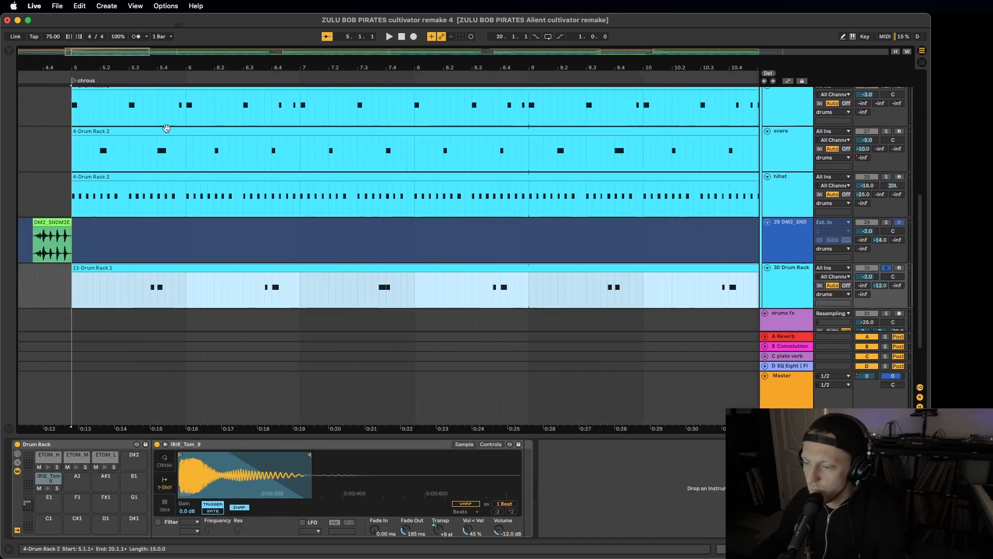
pyautogui.click(135, 294)
pyautogui.press('space')
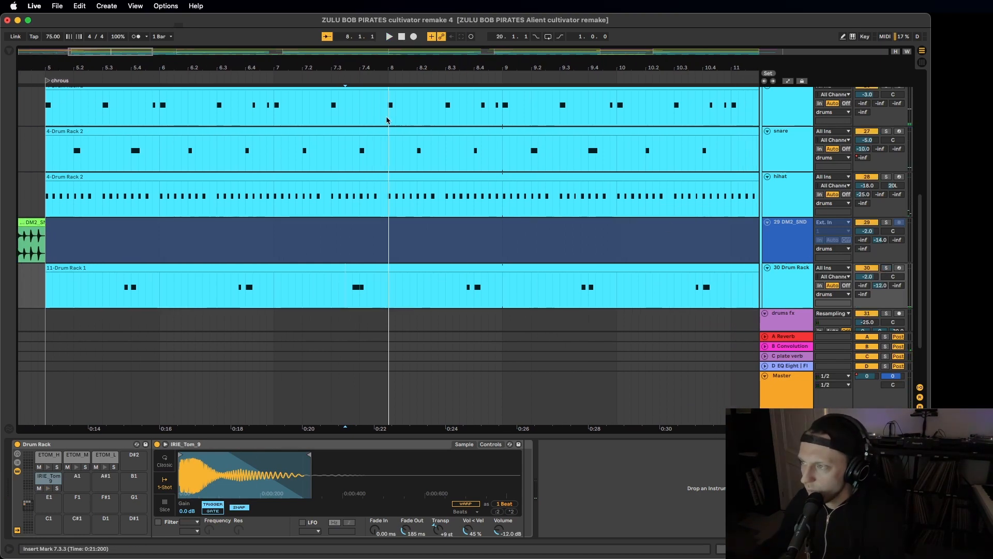
# - Place the insert marker on the 29 DM2_SND track at bar 4.3, just before its fill clip
pyautogui.moveTo(365, 67); pyautogui.dragTo(365, 23)
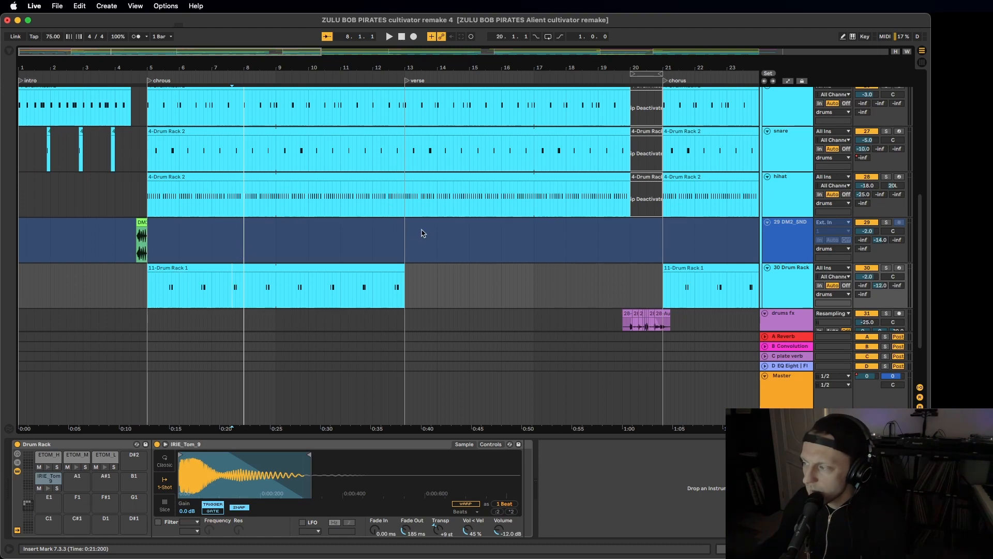
pyautogui.click(131, 228)
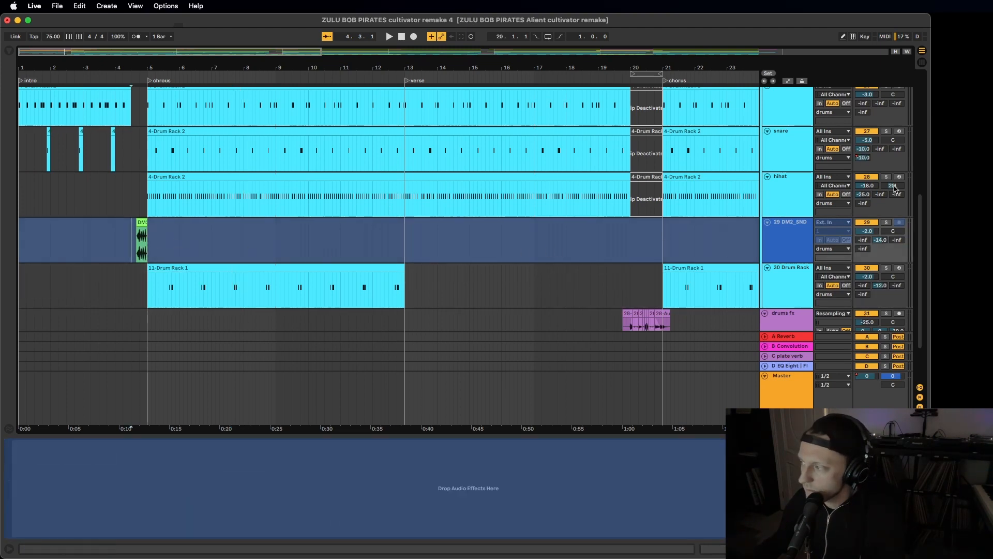
# - Solo the 29 DM2_SND track, play its fill clip into the chorus, and release the solo
pyautogui.click(886, 222)
pyautogui.press('space')
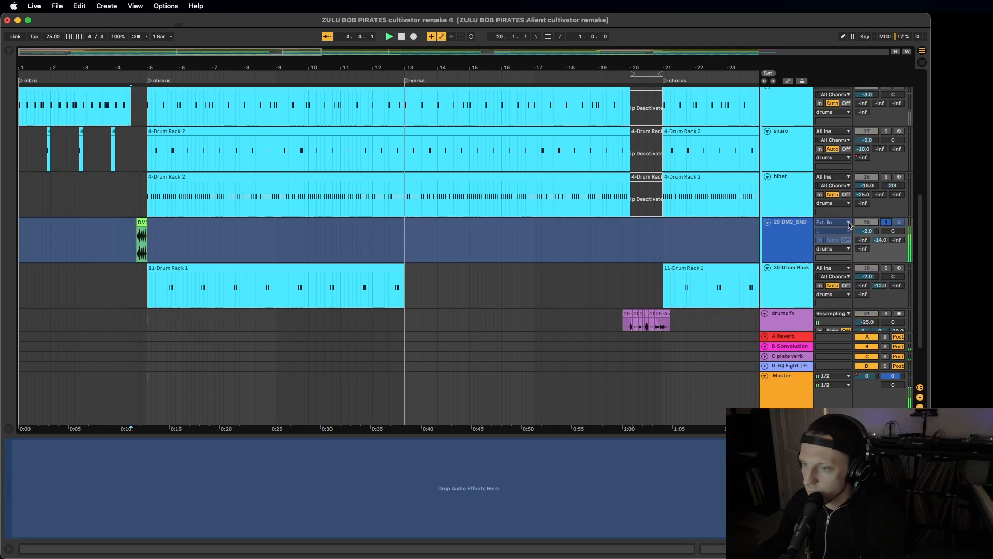
pyautogui.click(887, 223)
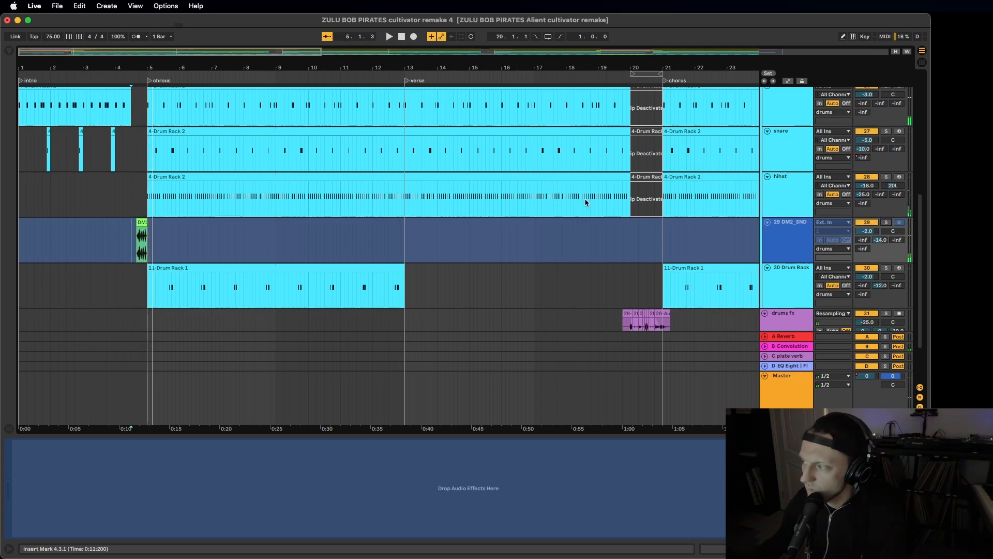
# - Play the soloed drums group from bar 4.3 and review its crash, kick, snare and hihat tracks
pyautogui.scroll(3, 585, 202)
pyautogui.scroll(1, 585, 202)
pyautogui.scroll(-2, 584, 202)
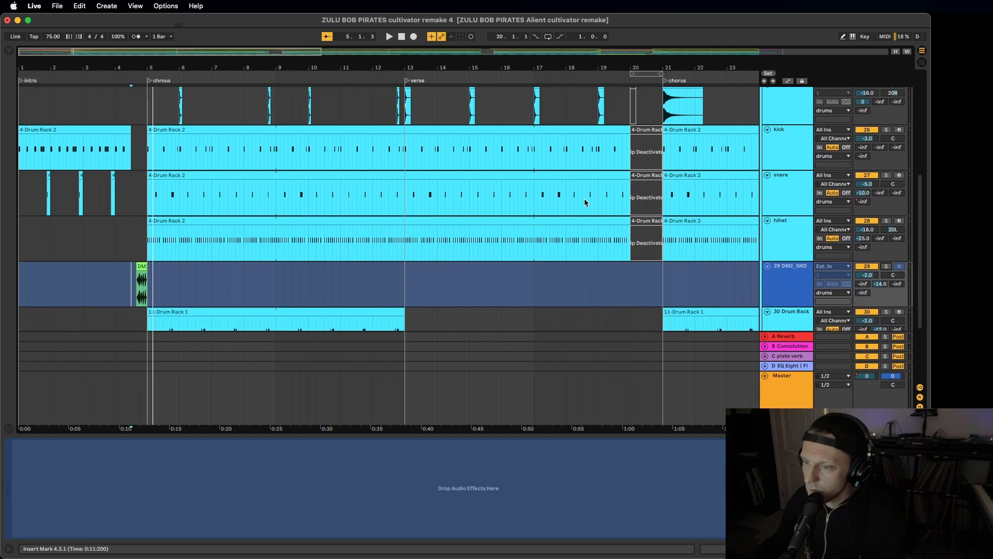
pyautogui.scroll(4, 583, 167)
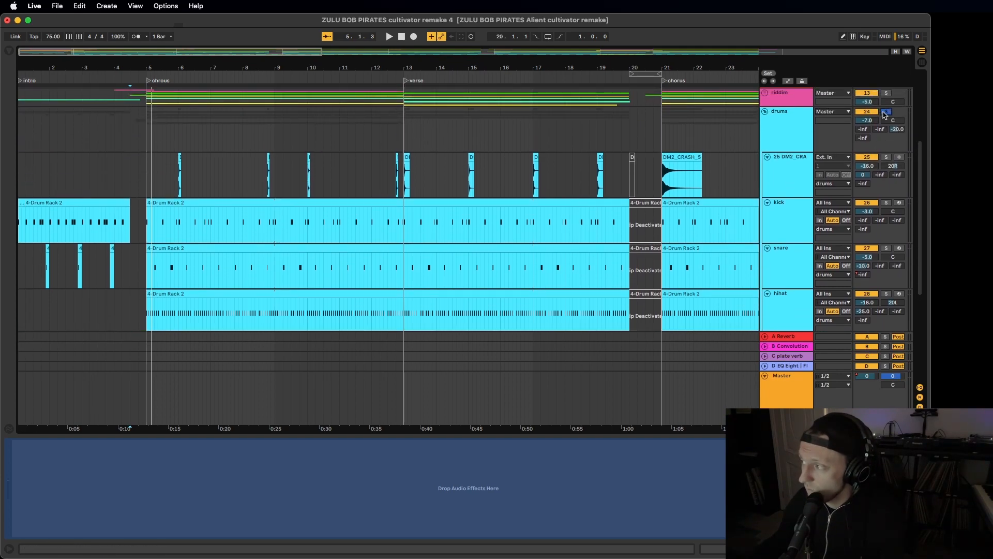
pyautogui.press('space')
pyautogui.scroll(-2, 208, 206)
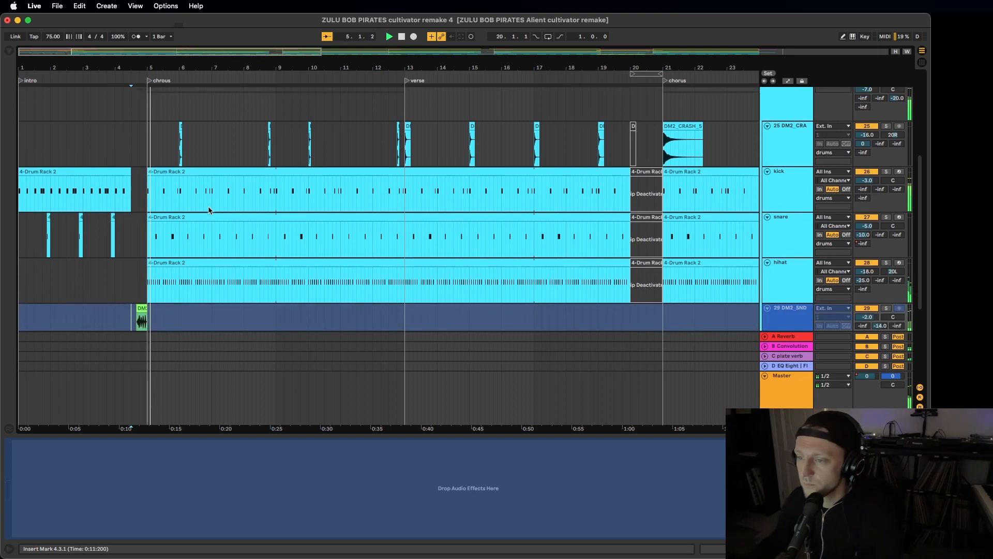
pyautogui.scroll(-8, 209, 209)
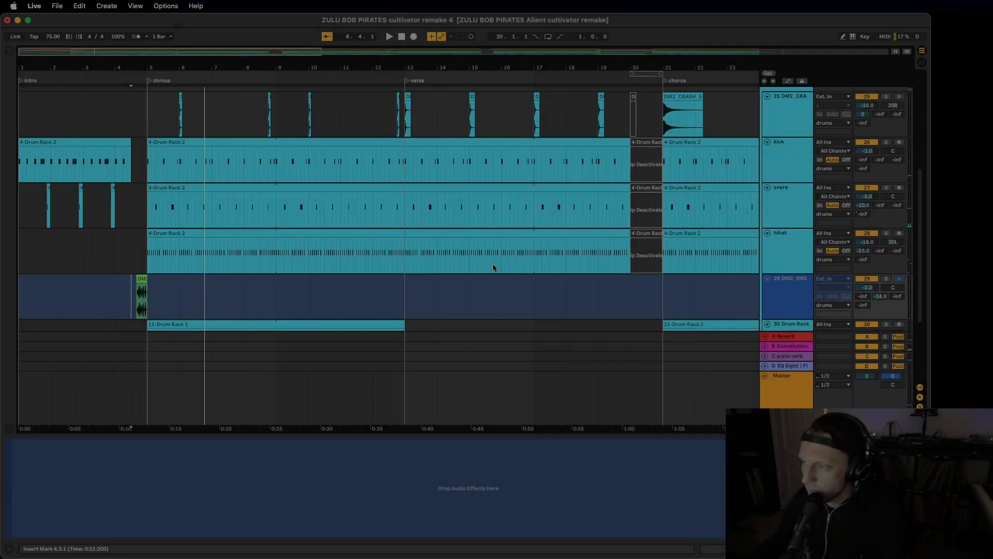
# - Collapse the bass group in the arrangement
pyautogui.scroll(8, 492, 267)
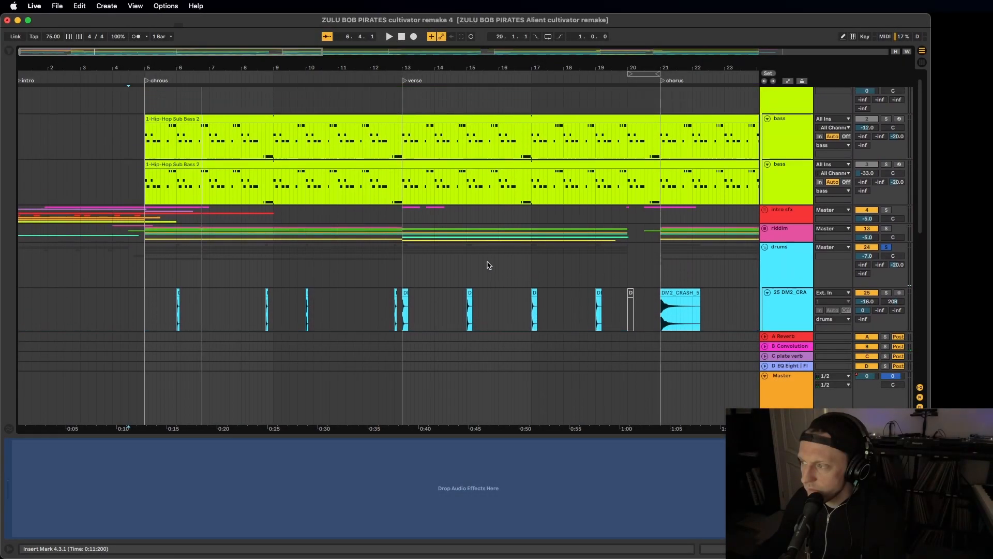
pyautogui.scroll(-1, 488, 265)
pyautogui.scroll(2, 488, 264)
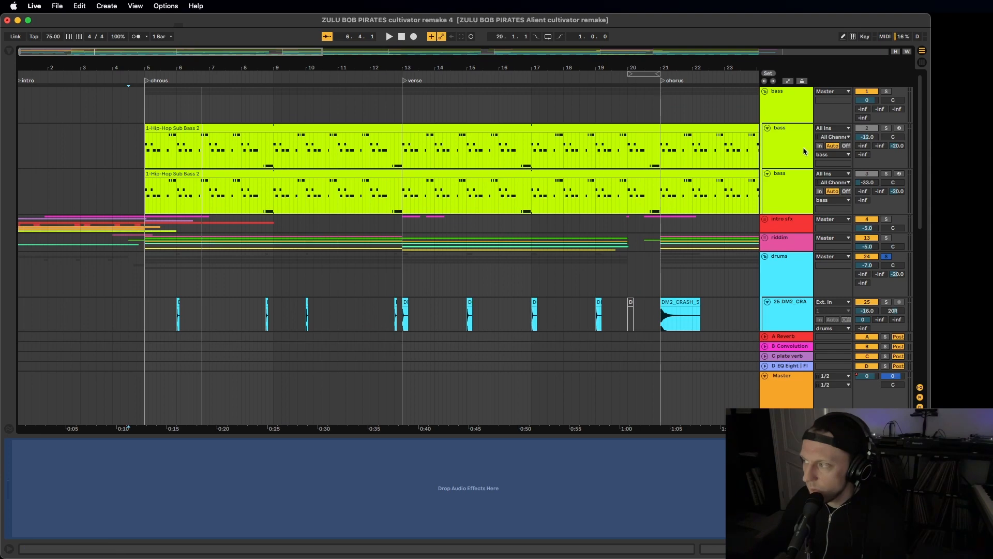
pyautogui.click(765, 91)
# - Show the devices of the A Reverb, B Convolution and C plate verb return tracks in turn
pyautogui.scroll(-5, 678, 179)
pyautogui.scroll(-1, 678, 179)
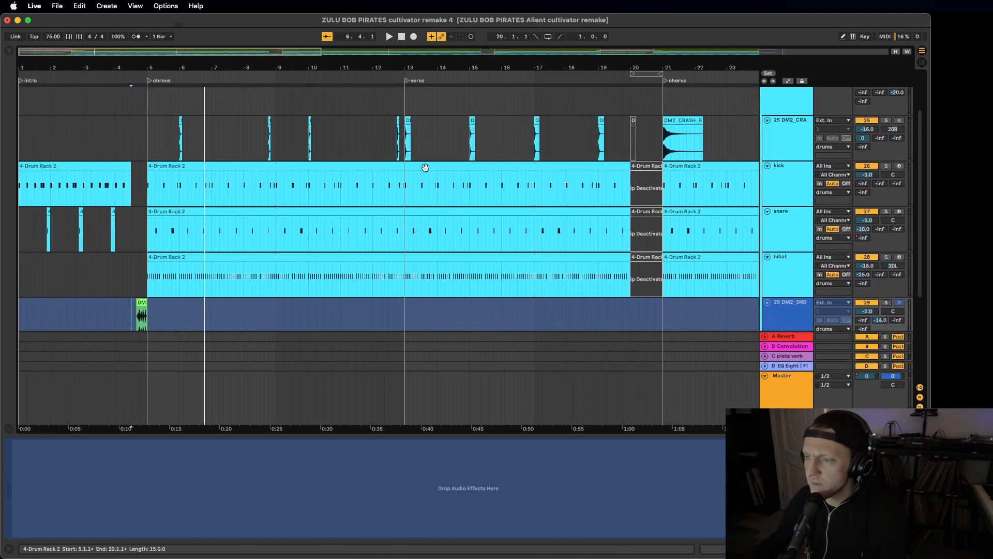
pyautogui.hscroll(3, 421, 164)
pyautogui.scroll(1, 792, 198)
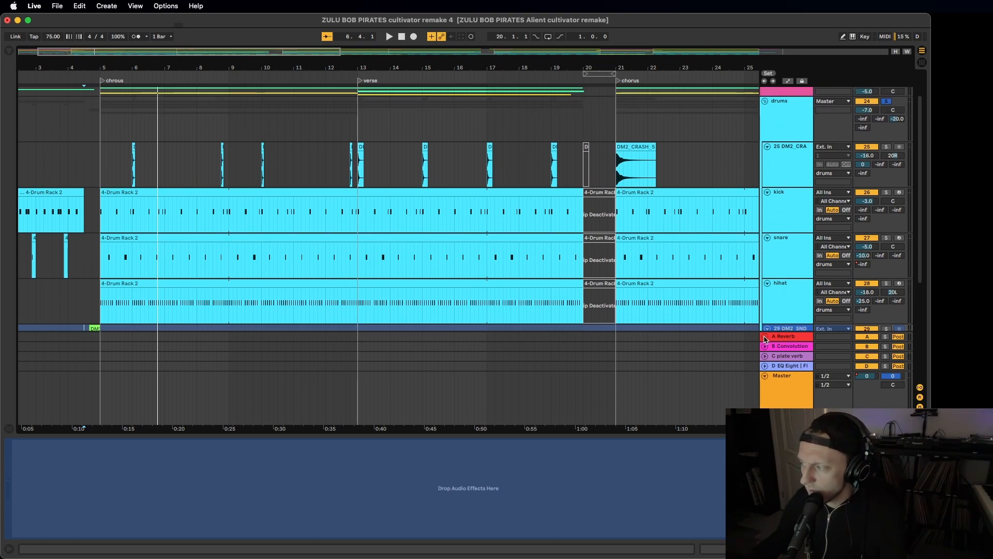
pyautogui.click(778, 340)
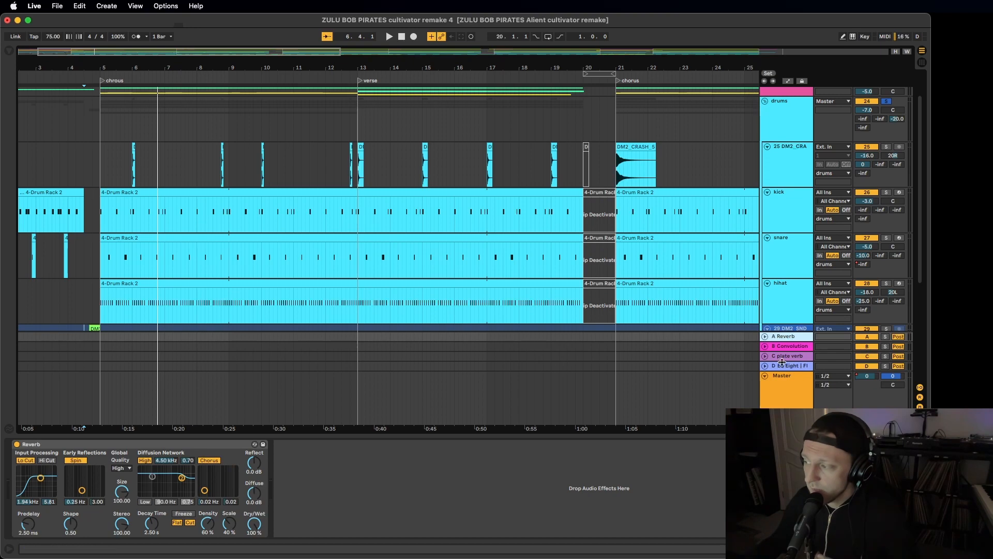
pyautogui.click(790, 346)
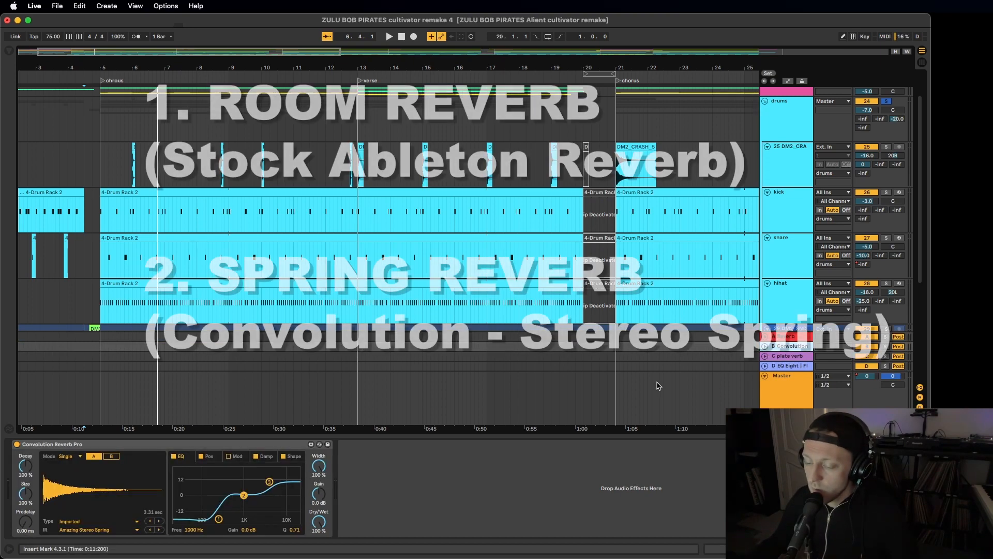
pyautogui.click(784, 357)
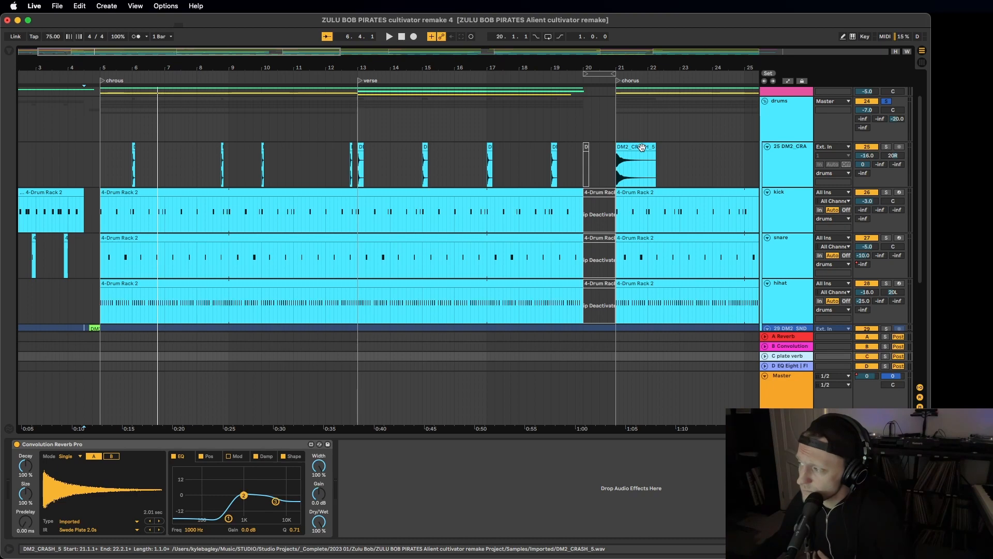
# - Play the soloed drums from the first chorus marker at bar 5, with more of the arrangement in view
pyautogui.scroll(-1, 644, 150)
pyautogui.hscroll(-1, 643, 150)
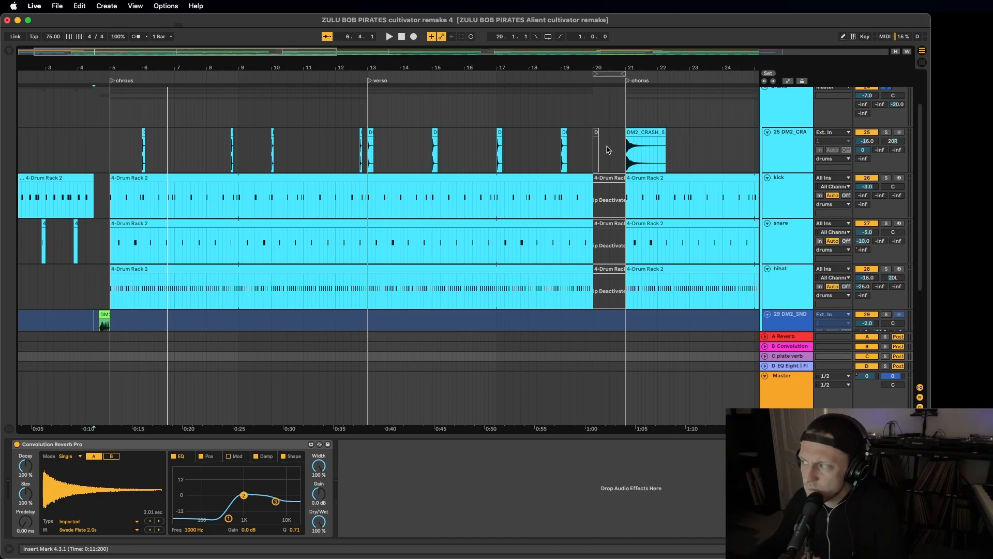
pyautogui.scroll(2, 600, 151)
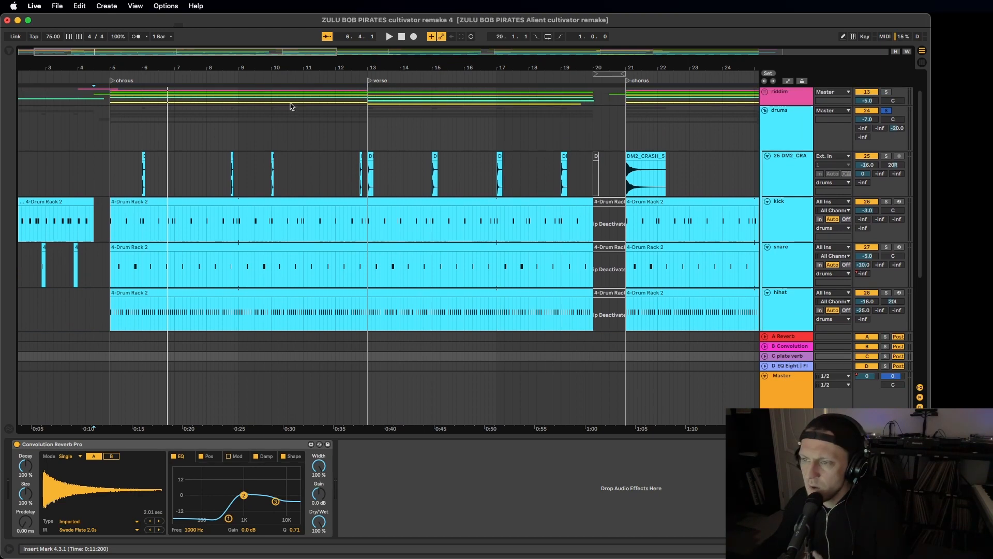
pyautogui.moveTo(192, 66); pyautogui.dragTo(162, 67)
pyautogui.scroll(-1, 193, 113)
pyautogui.scroll(-3, 192, 113)
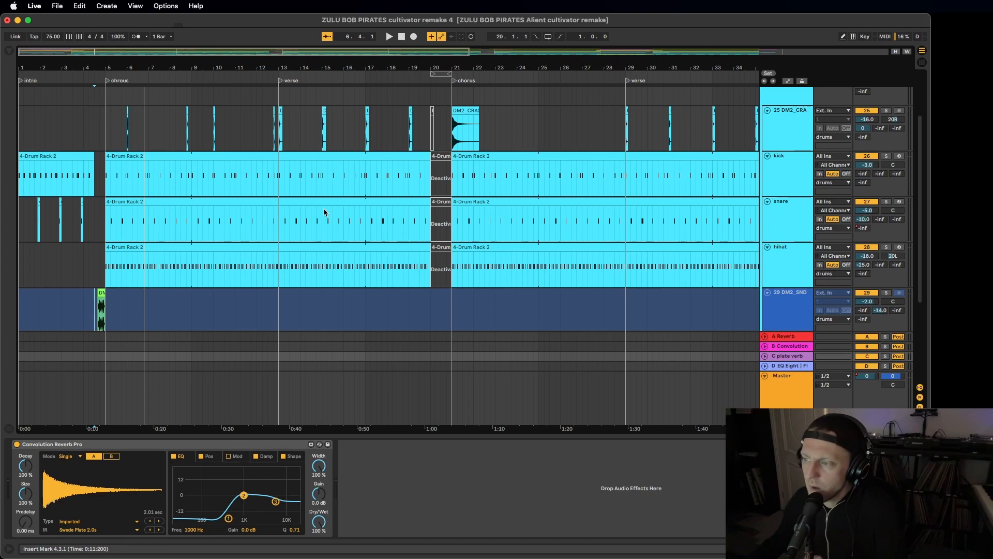
pyautogui.moveTo(221, 198); pyautogui.dragTo(222, 199)
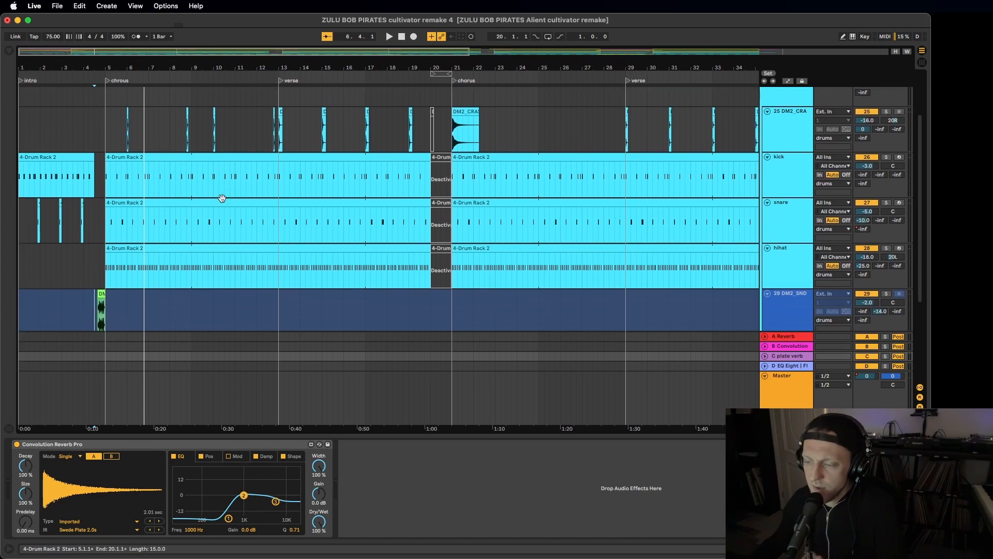
pyautogui.click(107, 81)
pyautogui.press('space')
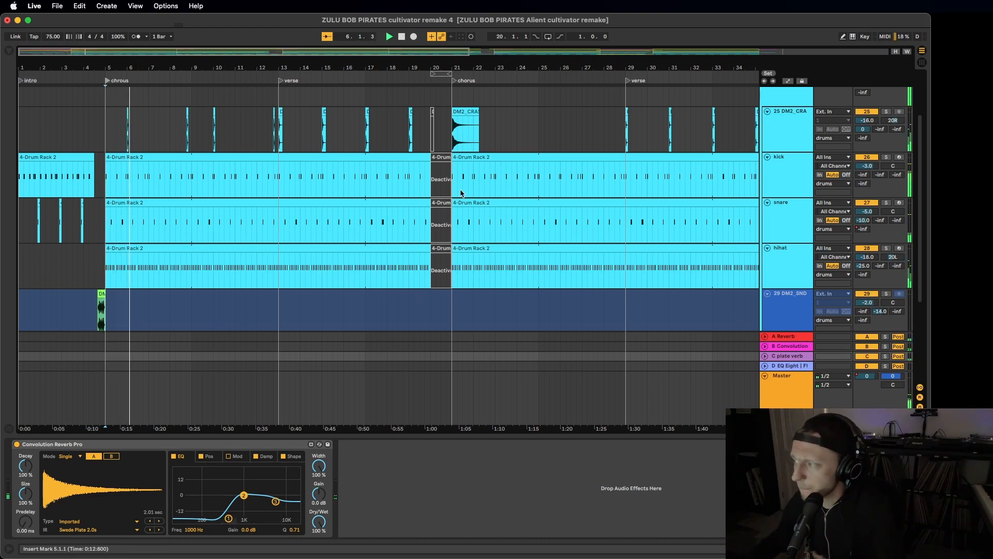
pyautogui.press('space')
# - Place the insert marker on the 25 DM2_CRA track at bar 20.4 and play into the second chorus crash
pyautogui.click(448, 119)
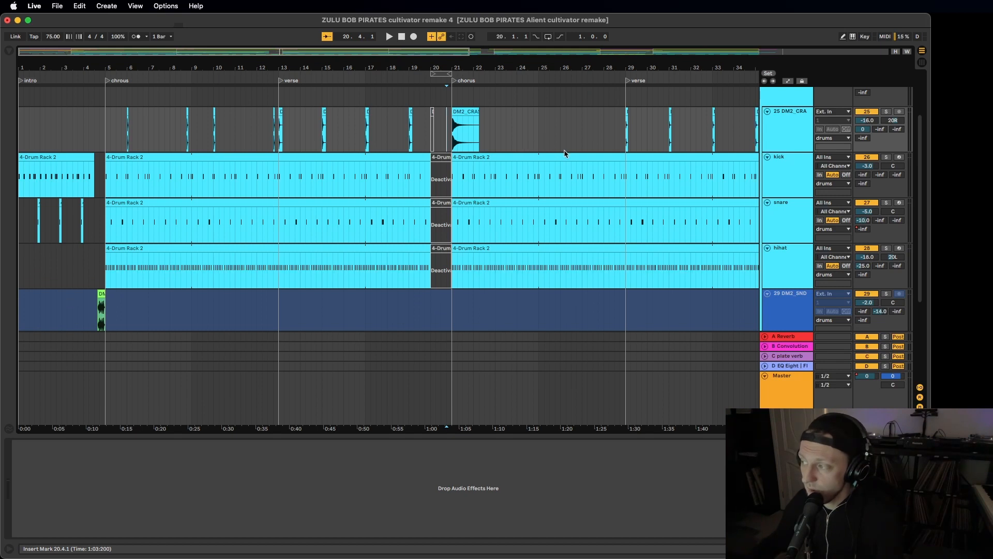
pyautogui.press('space')
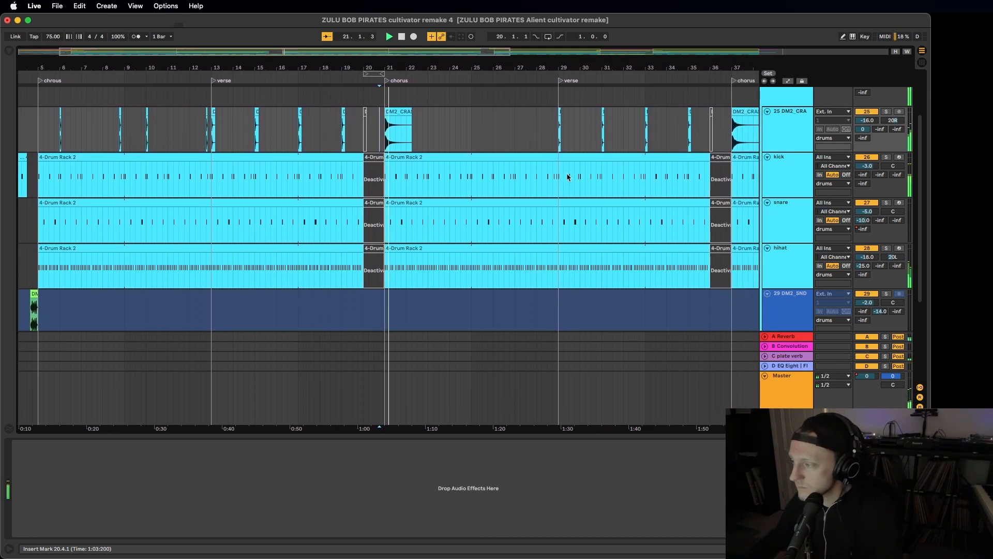
pyautogui.scroll(-2, 491, 180)
pyautogui.scroll(5, 500, 184)
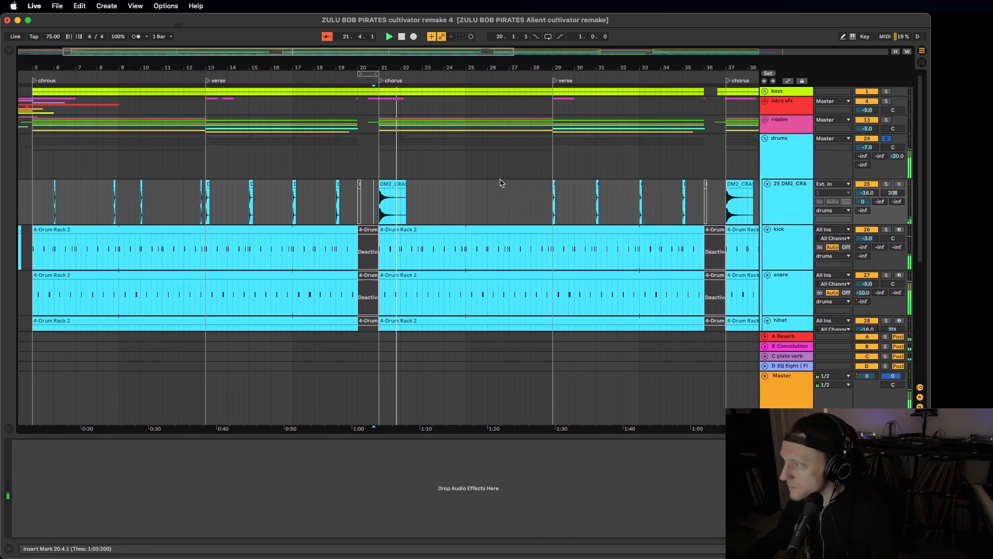
# - Solo the bass group alongside the drums during playback, and collapse the drums group
pyautogui.click(887, 91)
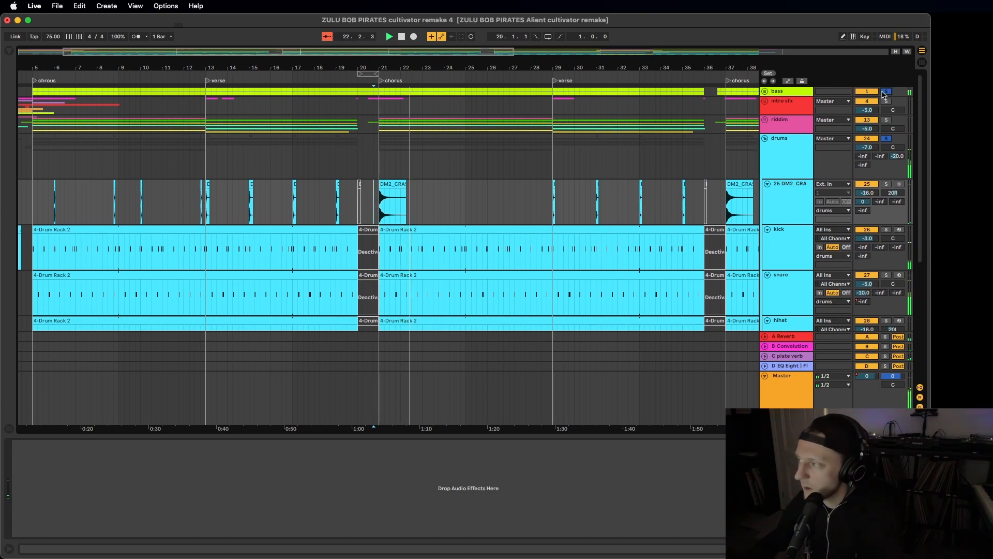
pyautogui.moveTo(442, 68); pyautogui.dragTo(396, 51)
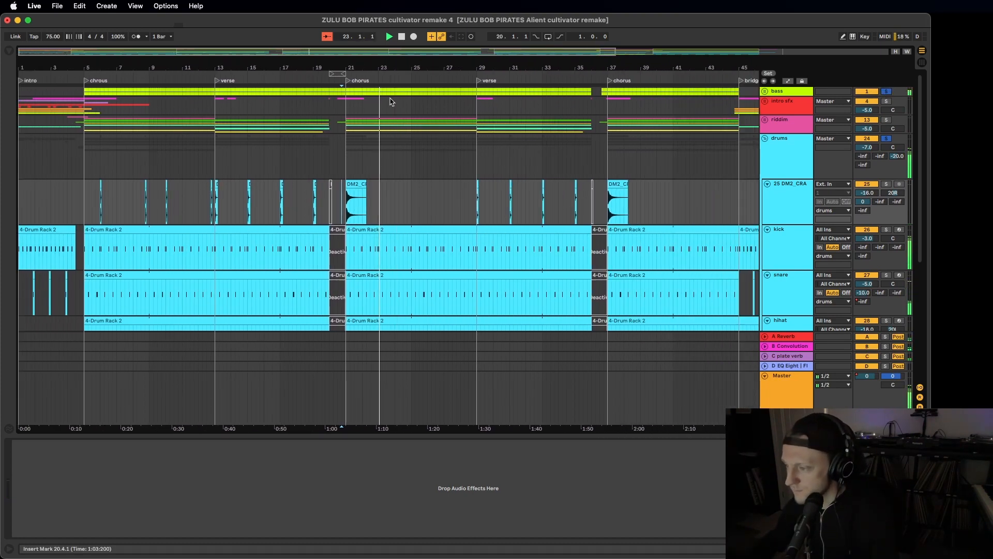
pyautogui.scroll(-1, 417, 171)
pyautogui.scroll(-2, 416, 171)
pyautogui.scroll(3, 517, 149)
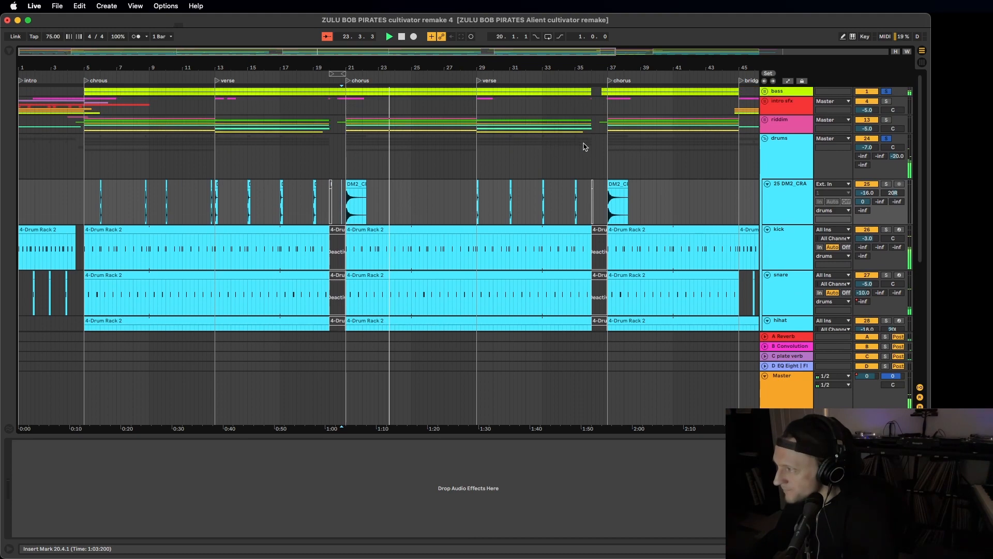
pyautogui.click(765, 138)
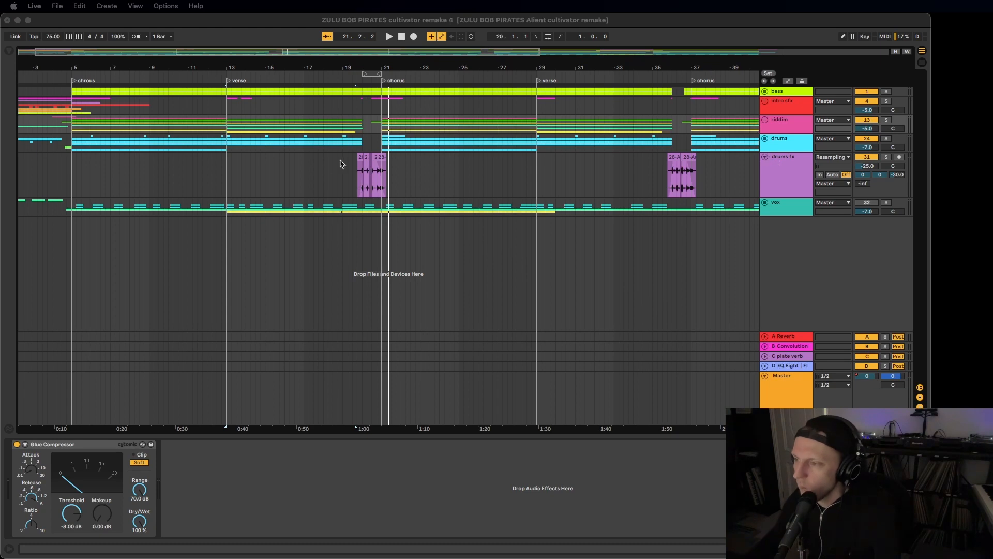
# - Solo the drums fx track and play it from bar 19.3, just before its first group of clips
pyautogui.click(353, 170)
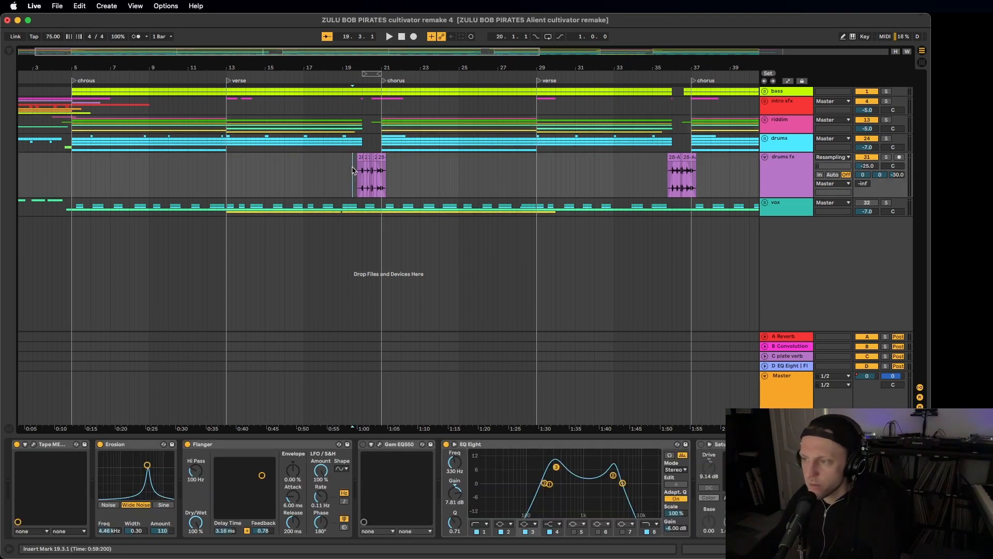
pyautogui.click(887, 157)
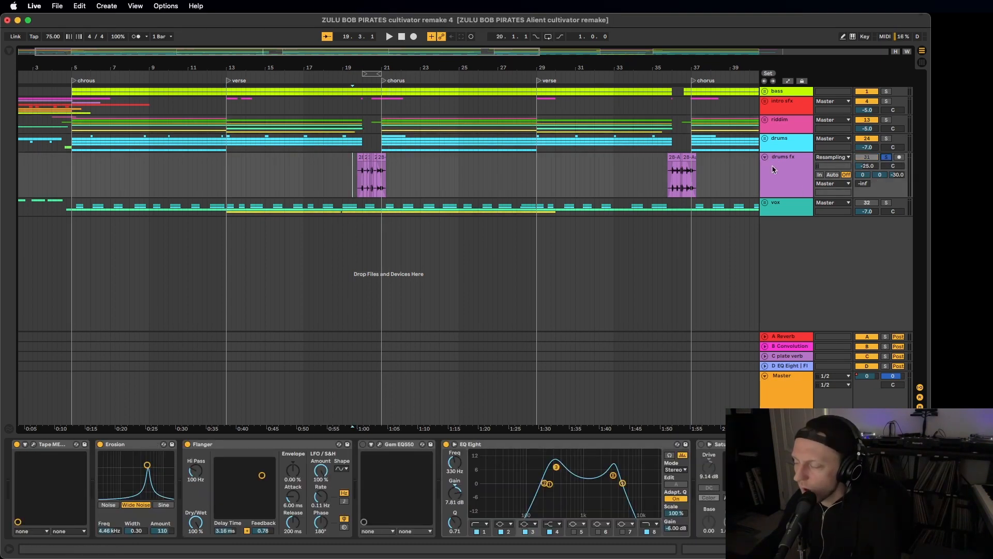
pyautogui.press('space')
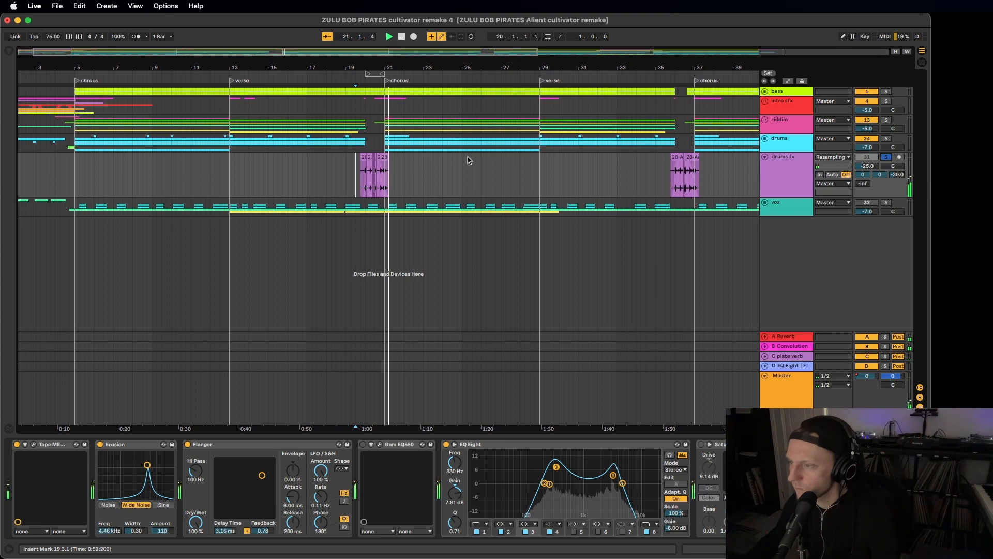
# - Release the drums fx solo and play its bar 20 fill up close with the other tracks
pyautogui.click(886, 160)
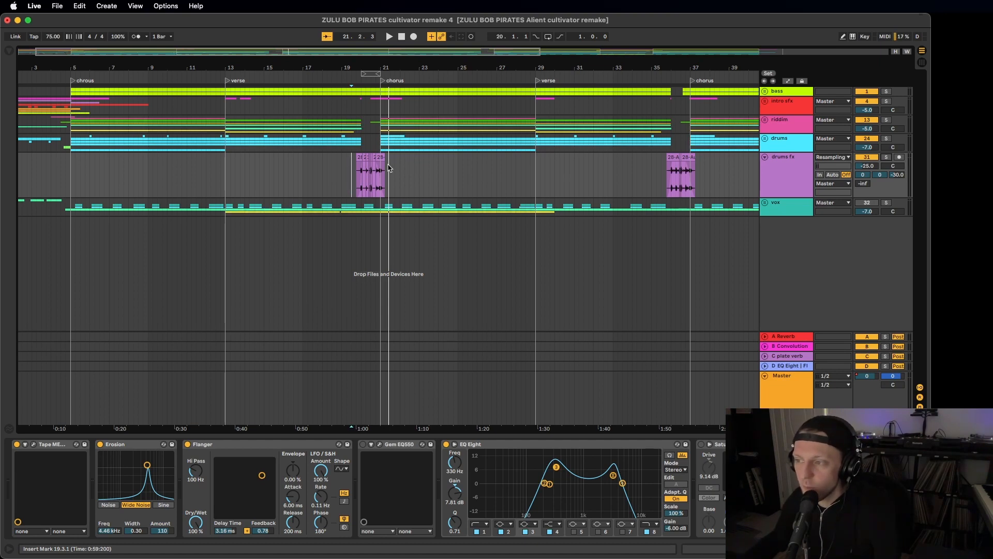
pyautogui.moveTo(377, 69); pyautogui.dragTo(376, 199)
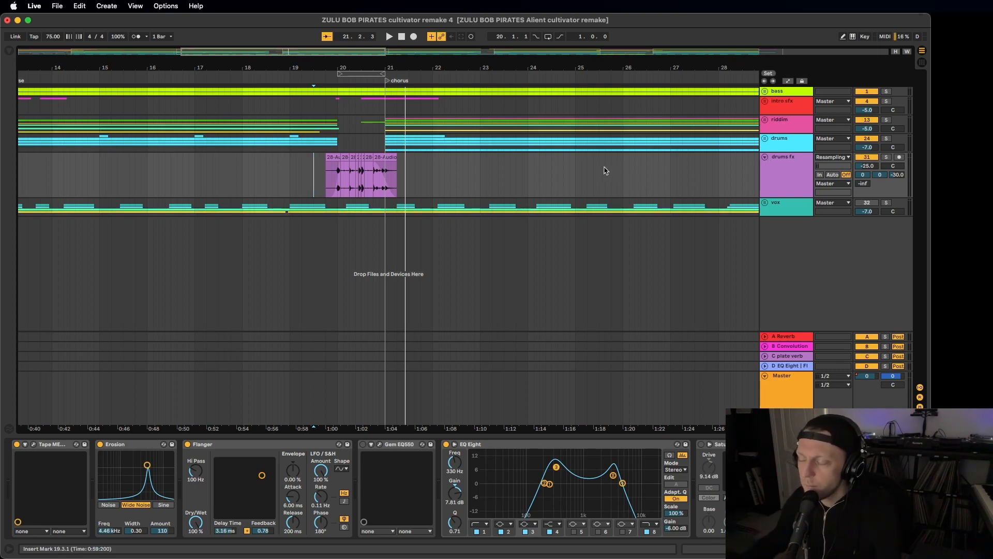
pyautogui.press('space')
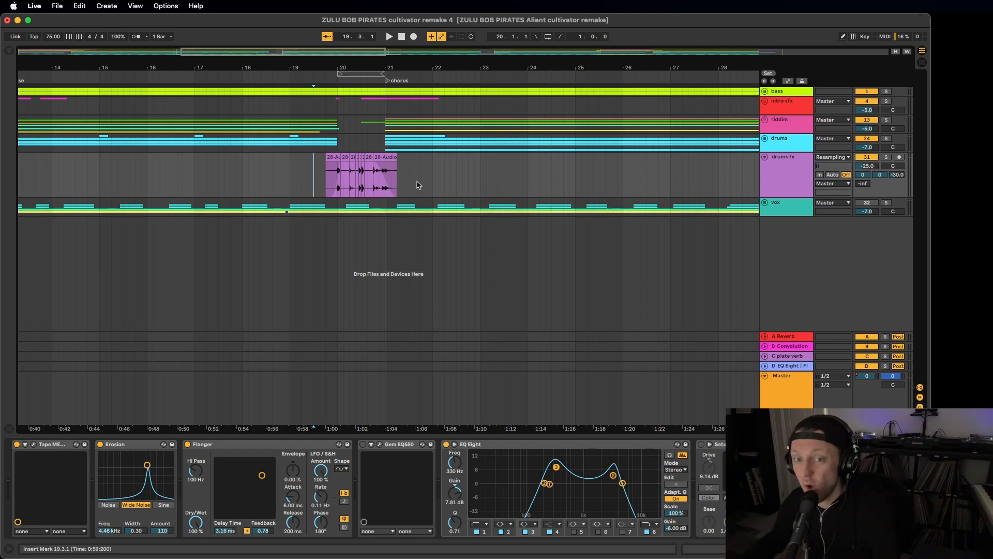
# - Select the drums fx track and examine its 28-Audio 1 clips and device chain from Erosion to Saturator
pyautogui.click(794, 169)
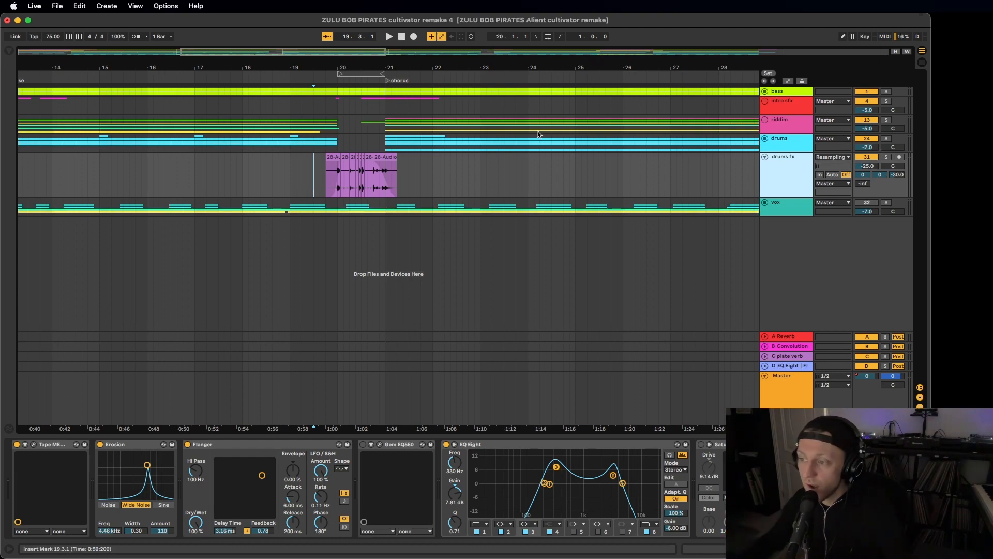
pyautogui.moveTo(356, 62); pyautogui.dragTo(293, 185)
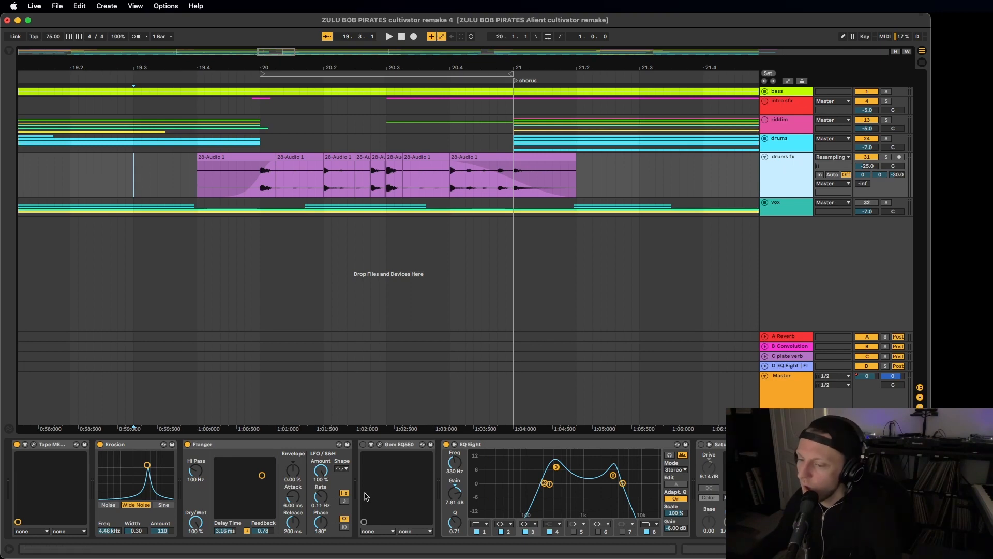
pyautogui.hscroll(5, 353, 481)
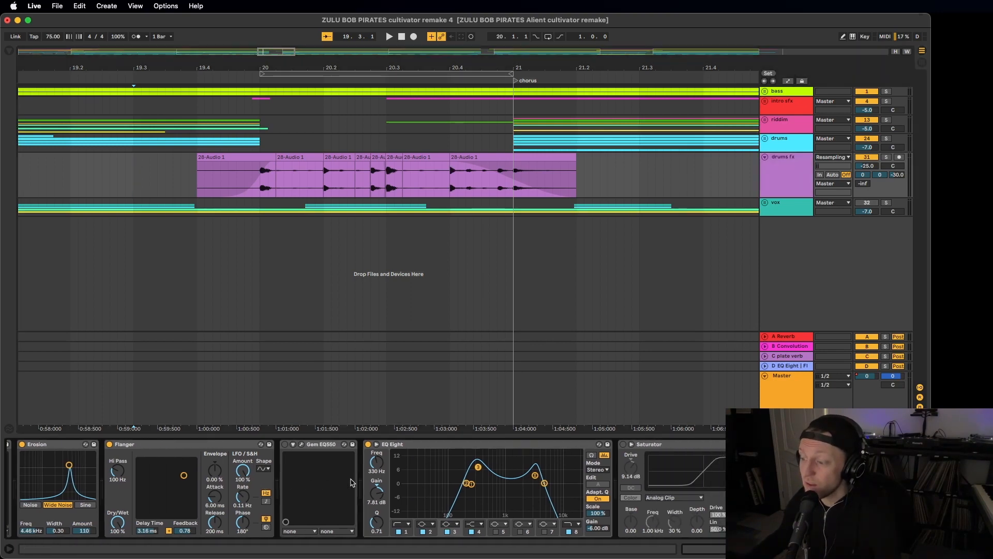
pyautogui.hscroll(-5, 351, 482)
pyautogui.hscroll(-3, 444, 420)
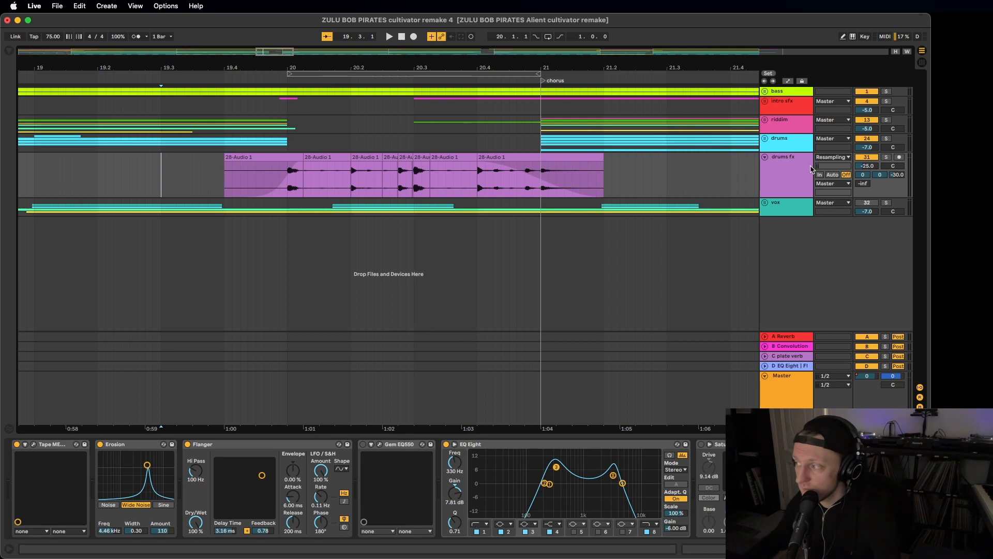
# - View the Tape MELLO-FI plug-in settings on the drums fx track, and close its window
pyautogui.click(33, 445)
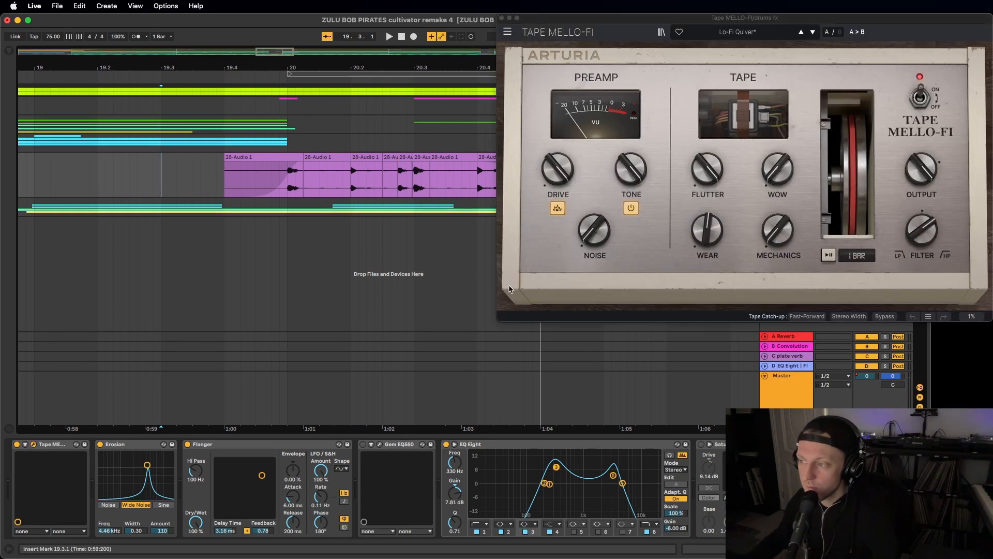
pyautogui.click(502, 17)
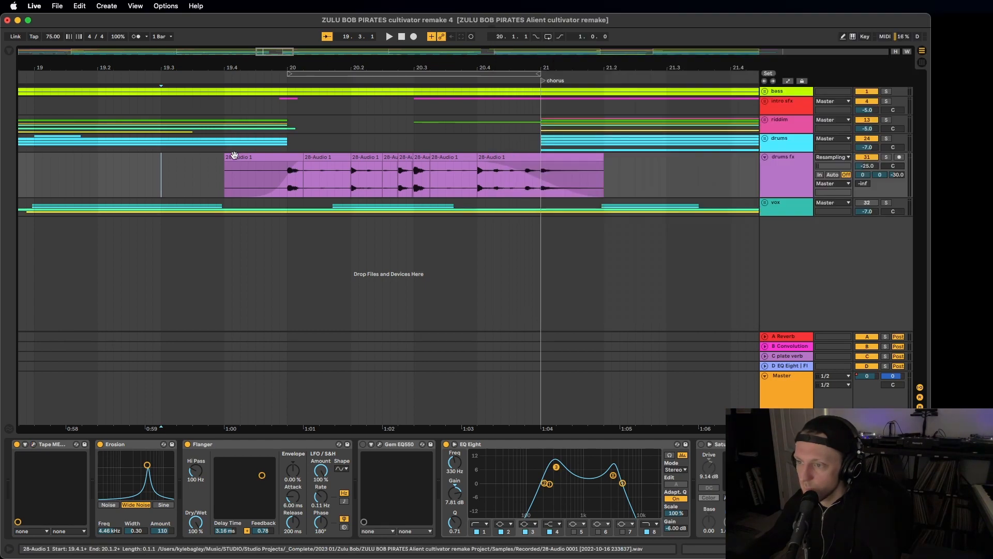
# - Solo the drums fx track together with the drums group and play from 19.1.4 through the bar 20 fill
pyautogui.click(886, 157)
pyautogui.keyDown('super'); pyautogui.click(887, 138); pyautogui.keyUp('super')
pyautogui.click(86, 178)
pyautogui.press('space')
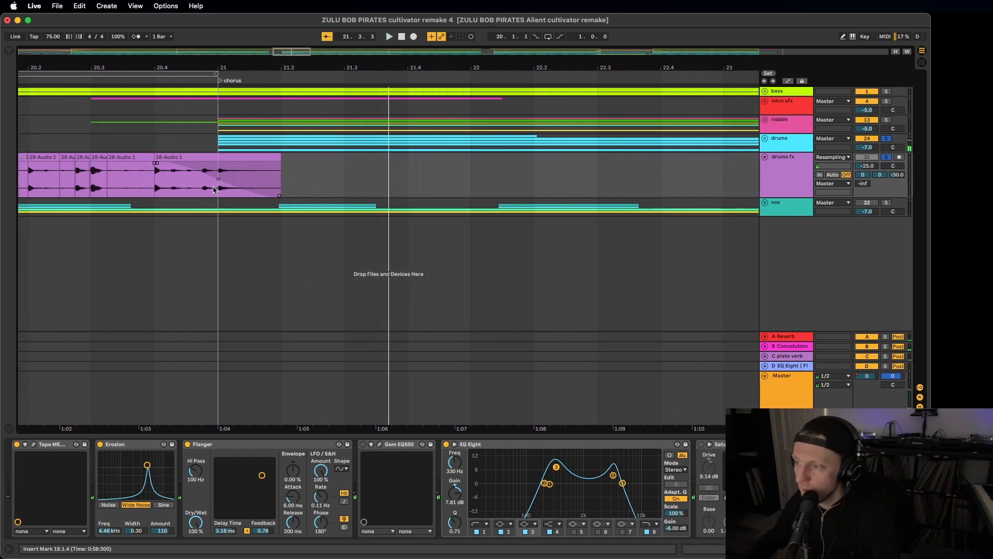
pyautogui.hscroll(-10, 634, 184)
pyautogui.hscroll(-1, 635, 184)
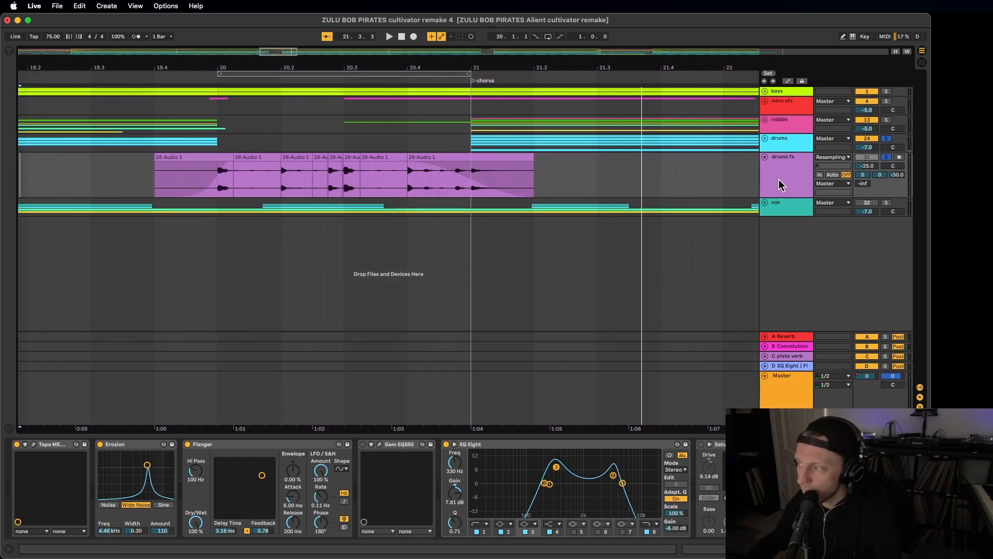
# - Select the drums fx track, reopen its Tape MELLO-FI plug-in, move the window aside to inspect the controls, and close it
pyautogui.click(779, 179)
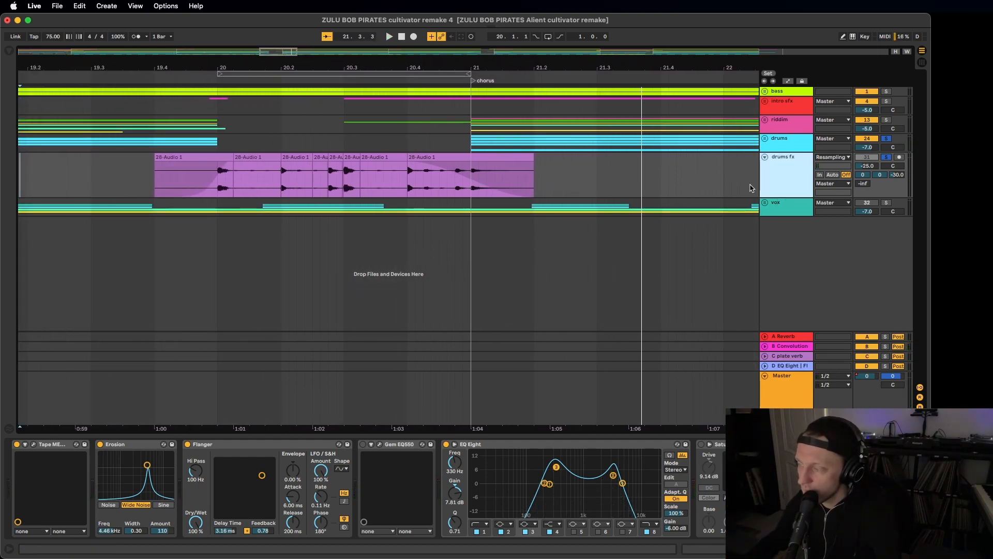
pyautogui.click(33, 444)
pyautogui.moveTo(615, 19); pyautogui.dragTo(482, 45)
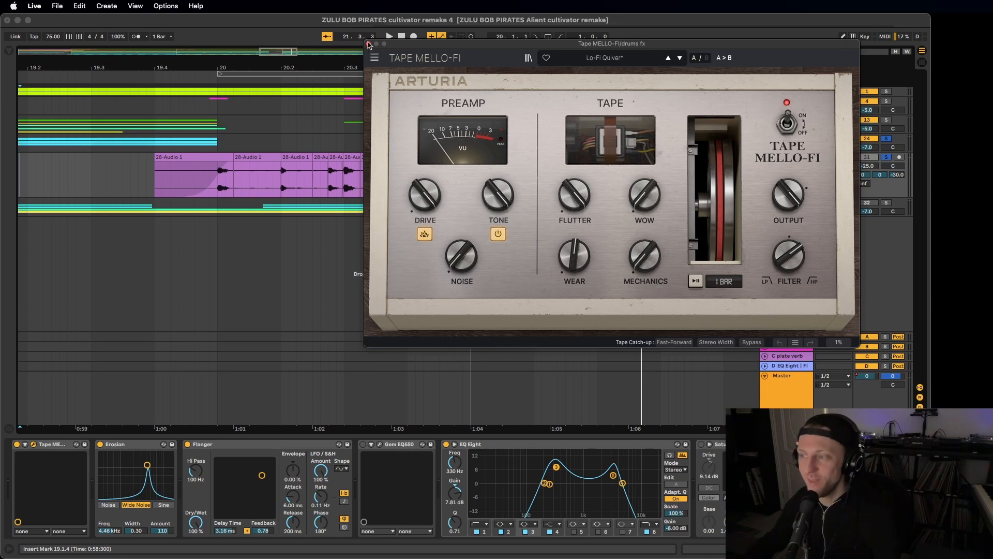
pyautogui.click(368, 45)
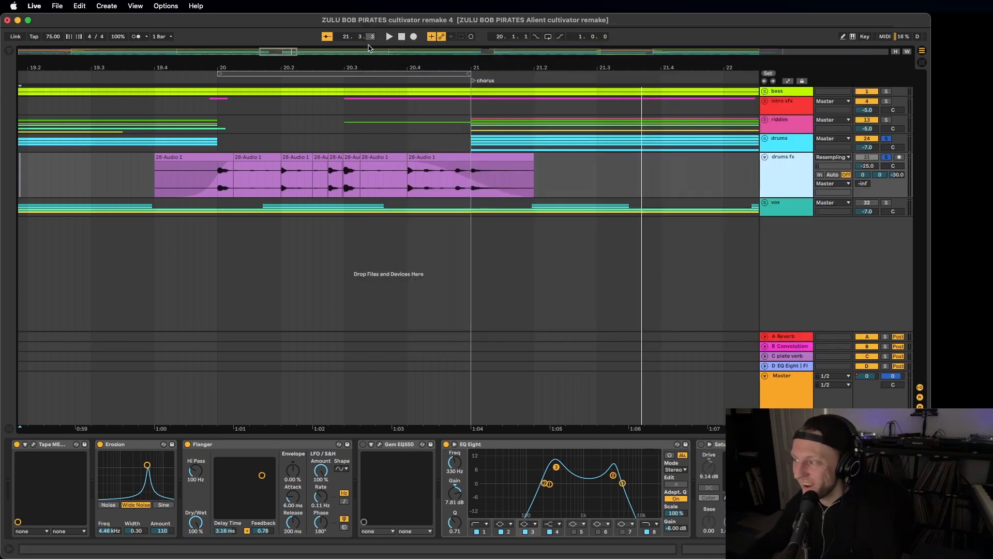
# - Examine the rest of the drums fx device chain, from Erosion, Flanger and EQ Eight through to Saturator and Glue Compressor
pyautogui.click(130, 456)
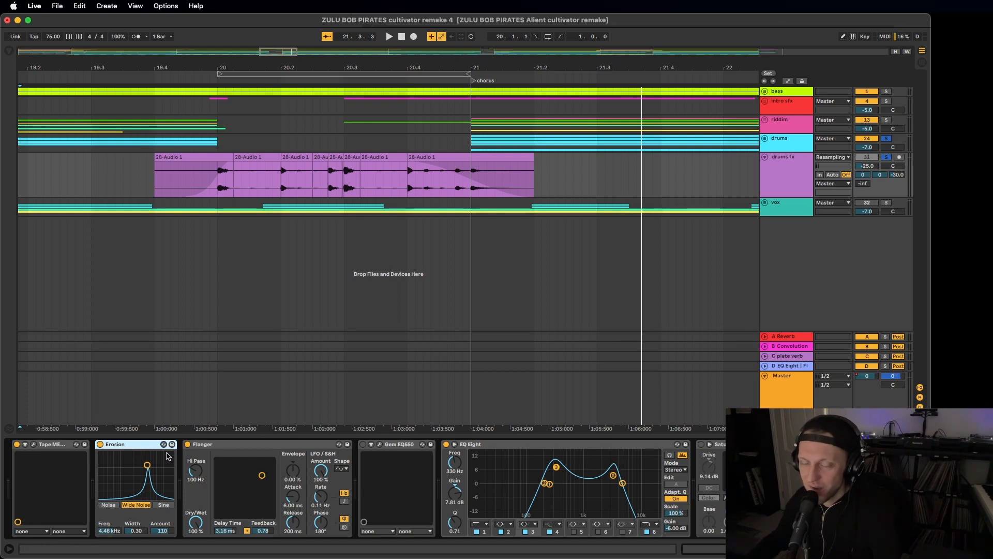
pyautogui.click(267, 447)
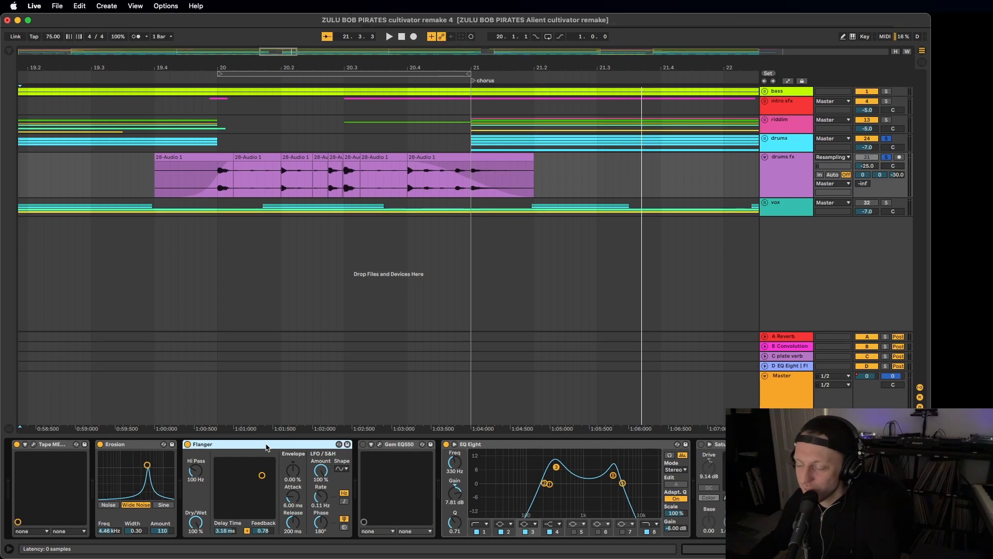
pyautogui.click(502, 448)
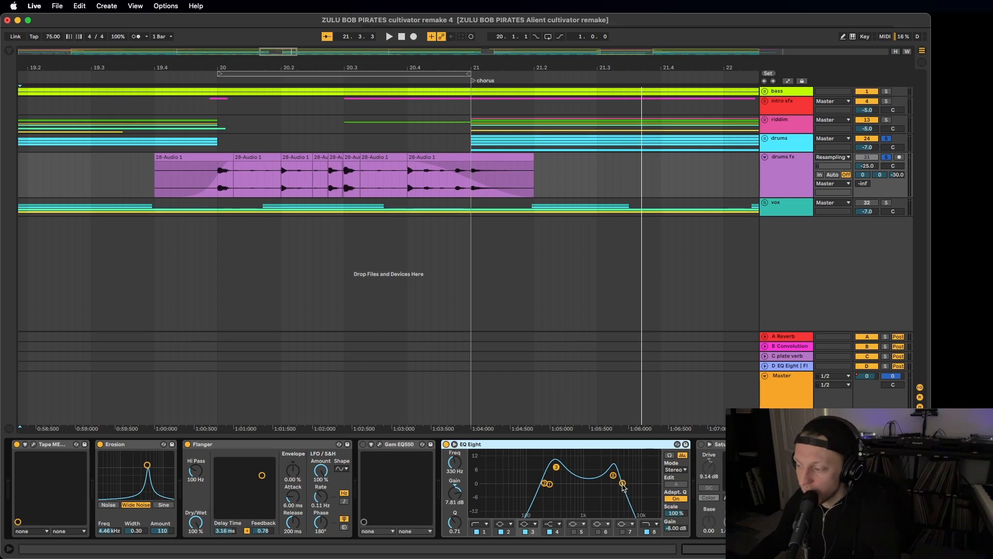
pyautogui.hscroll(3, 590, 485)
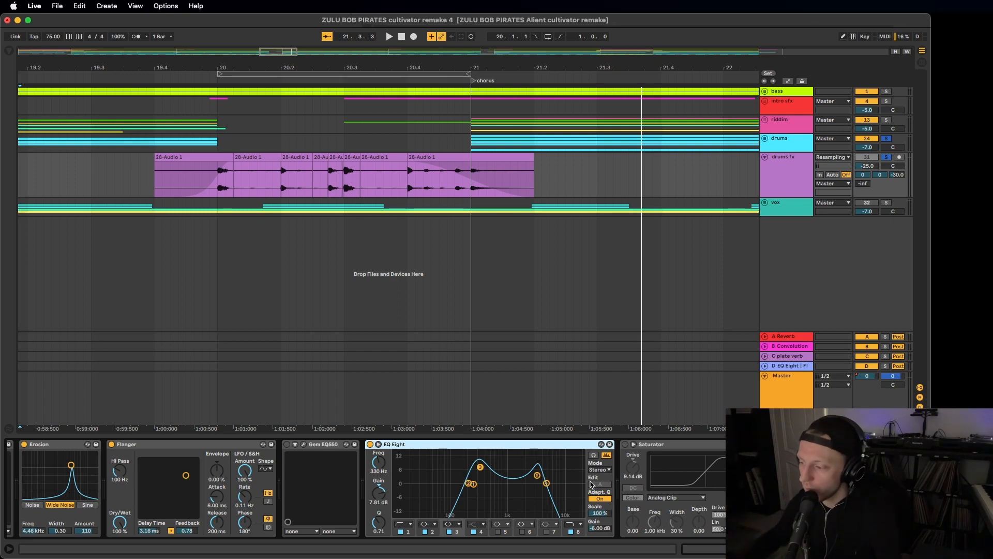
pyautogui.hscroll(10, 586, 479)
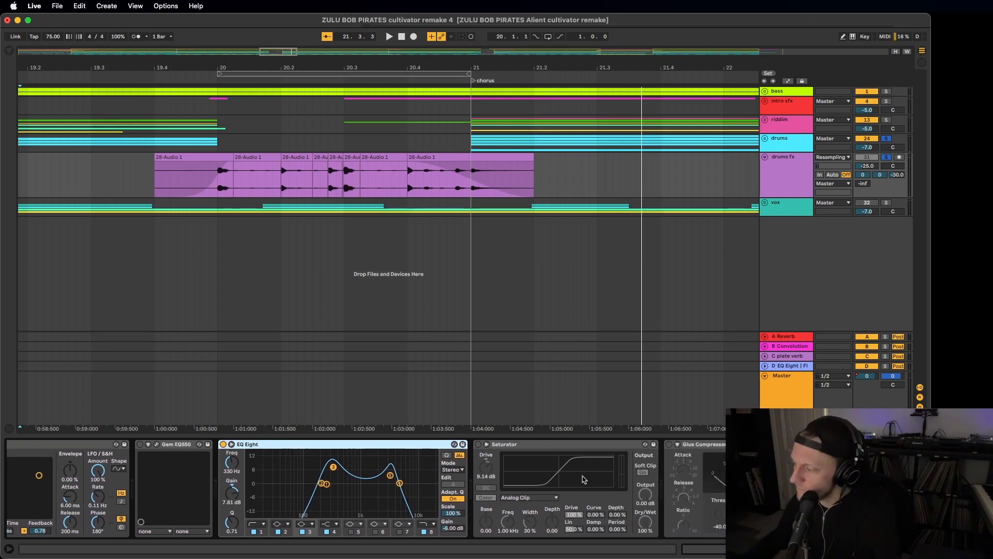
pyautogui.hscroll(-5, 448, 474)
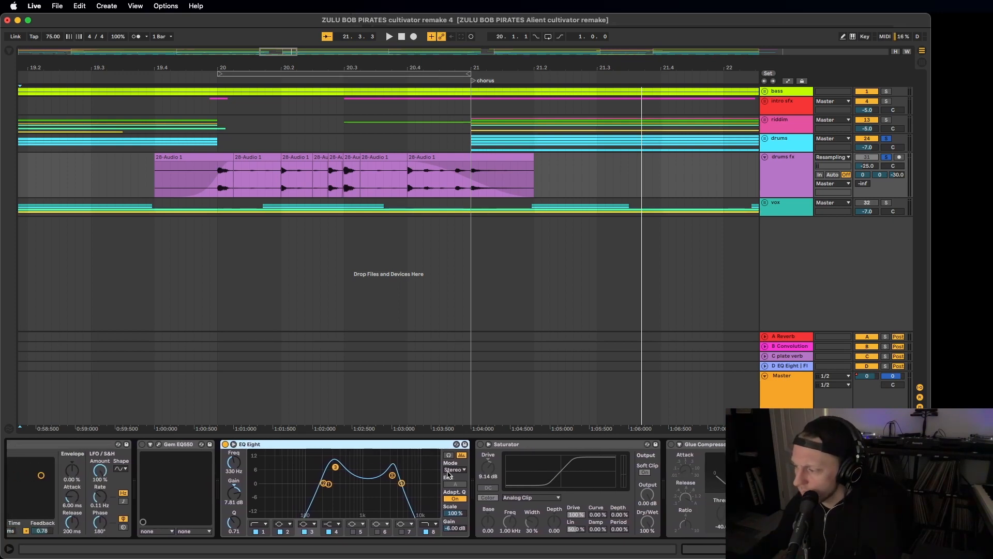
pyautogui.hscroll(-10, 530, 469)
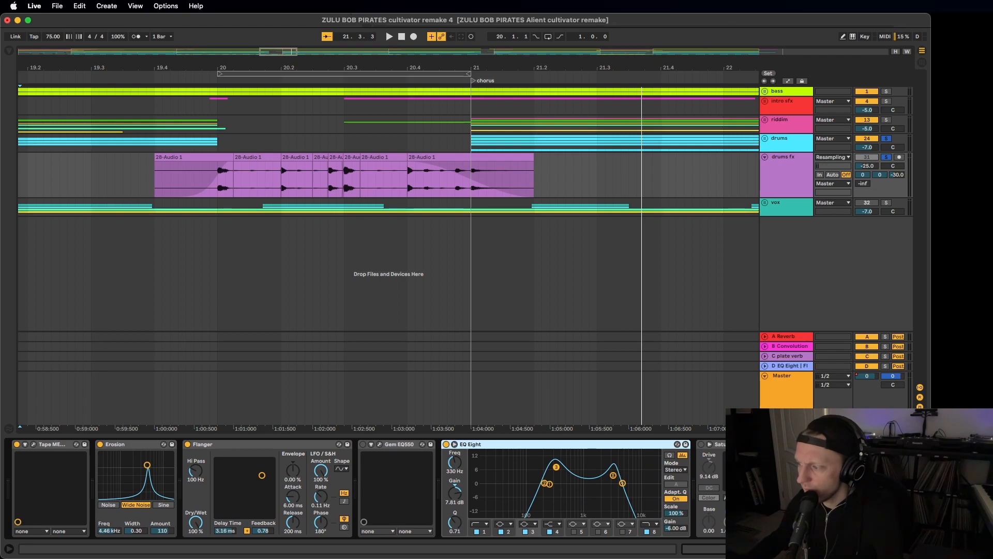
pyautogui.hscroll(10, 530, 476)
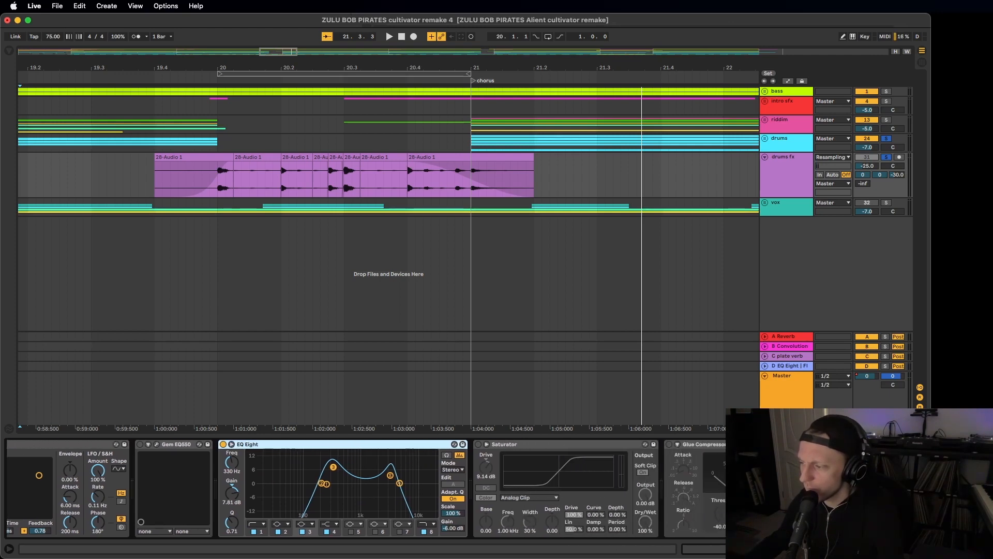
pyautogui.hscroll(-10, 466, 476)
# - Inspect the Reverb on return track A and the Convolution Reverb Pro on return track B
pyautogui.click(415, 329)
pyautogui.hscroll(-10, 413, 336)
pyautogui.hscroll(6, 249, 188)
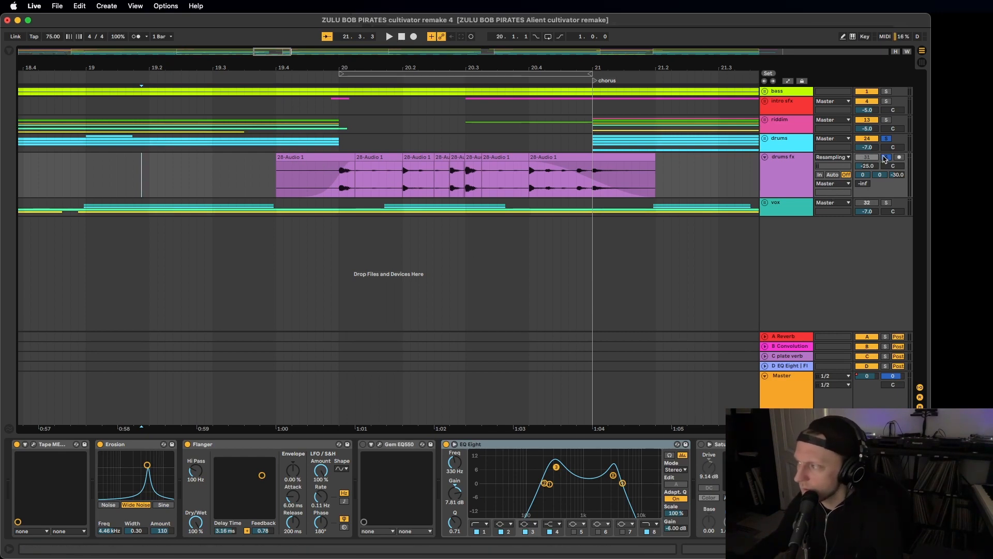
pyautogui.click(800, 185)
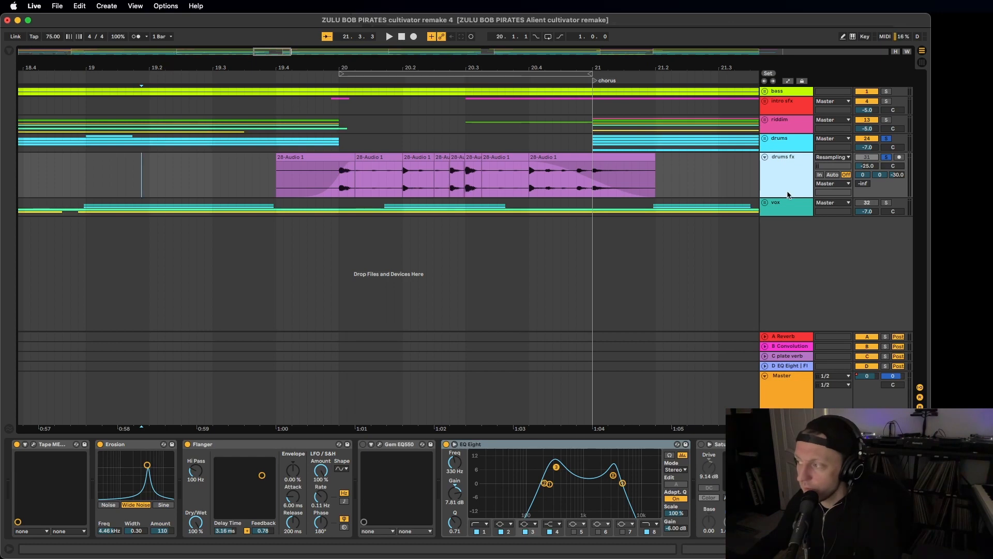
pyautogui.click(785, 338)
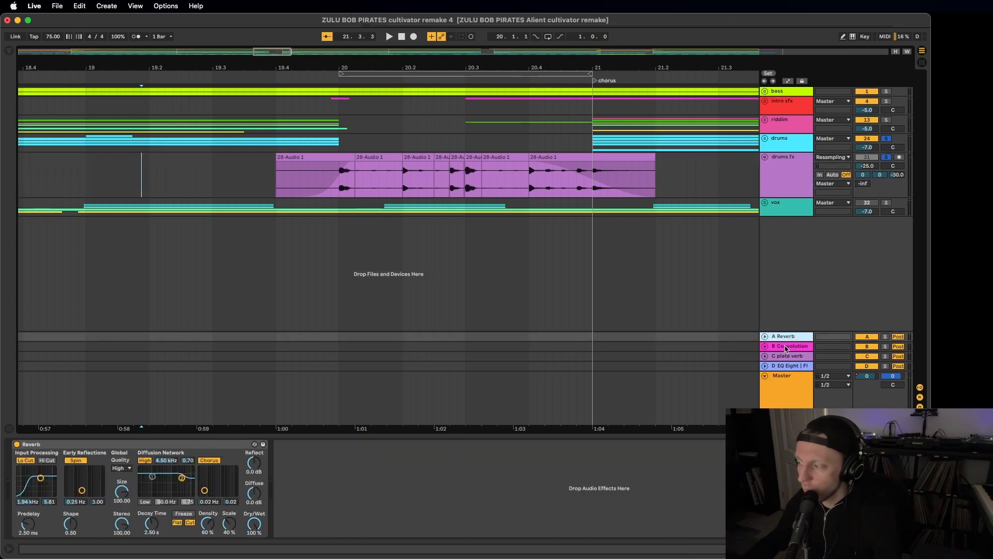
pyautogui.click(786, 346)
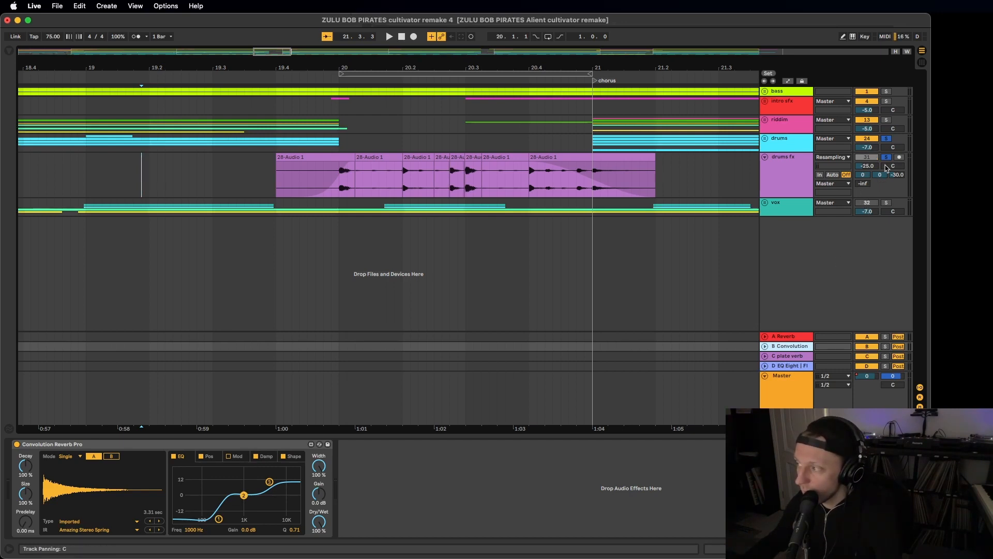
# - Play the soloed drums and drums fx from about bar 18.4 into the chorus, releasing the solos during playback
pyautogui.click(784, 171)
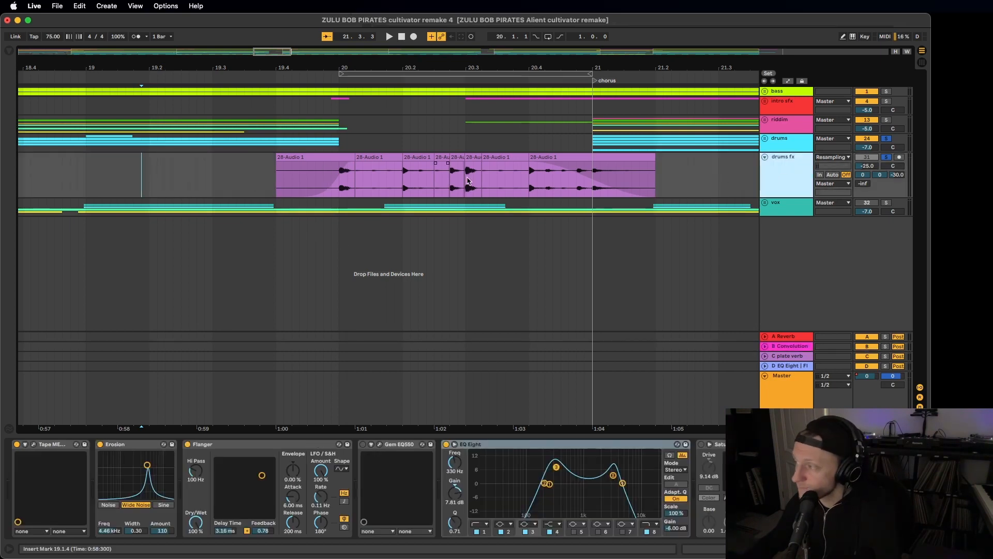
pyautogui.click(31, 177)
pyautogui.press('space')
pyautogui.moveTo(379, 69); pyautogui.dragTo(376, 42)
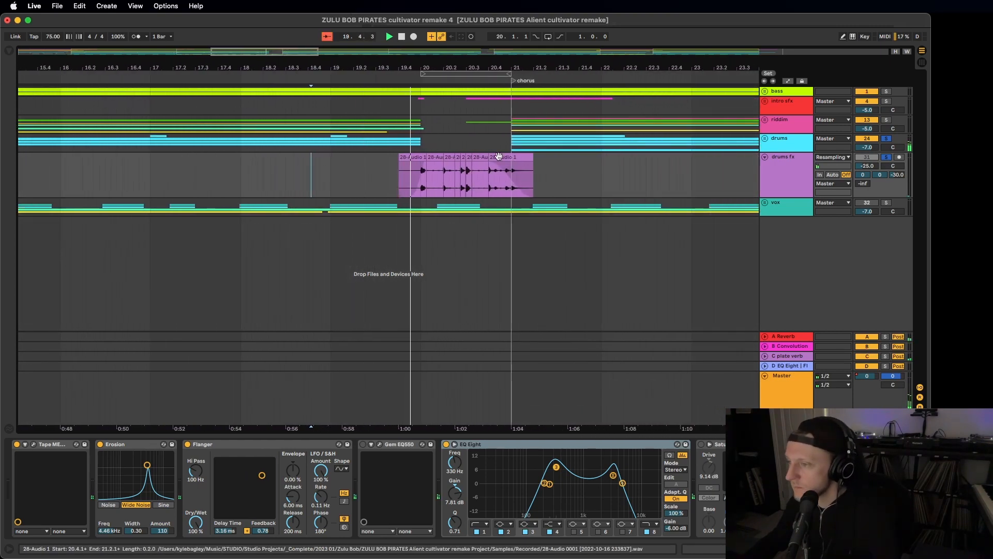
pyautogui.click(886, 156)
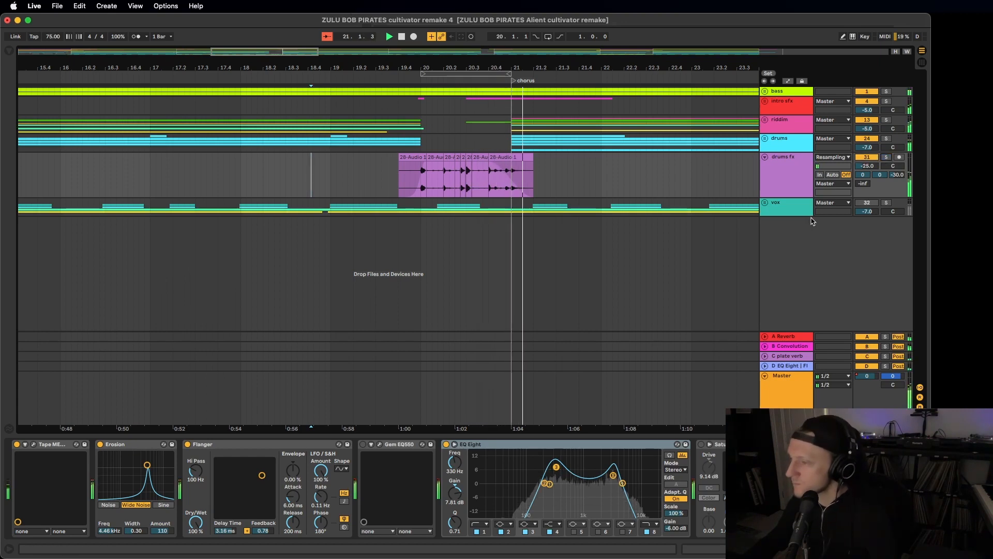
# - Unfold the intro sfx group, hide the device view, and examine the group's clips across the intro and first chorus
pyautogui.moveTo(526, 69); pyautogui.dragTo(527, 19)
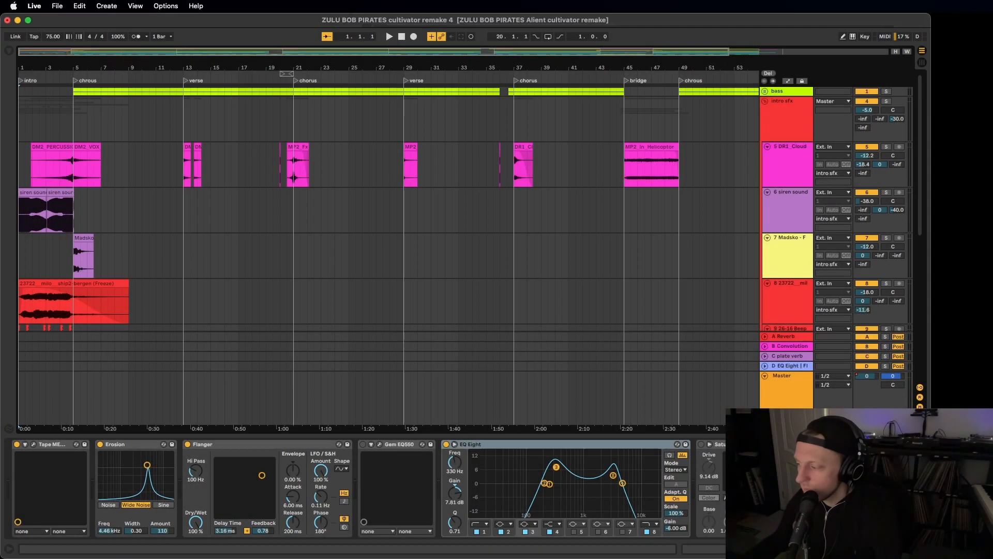
pyautogui.press('alt+super+l')
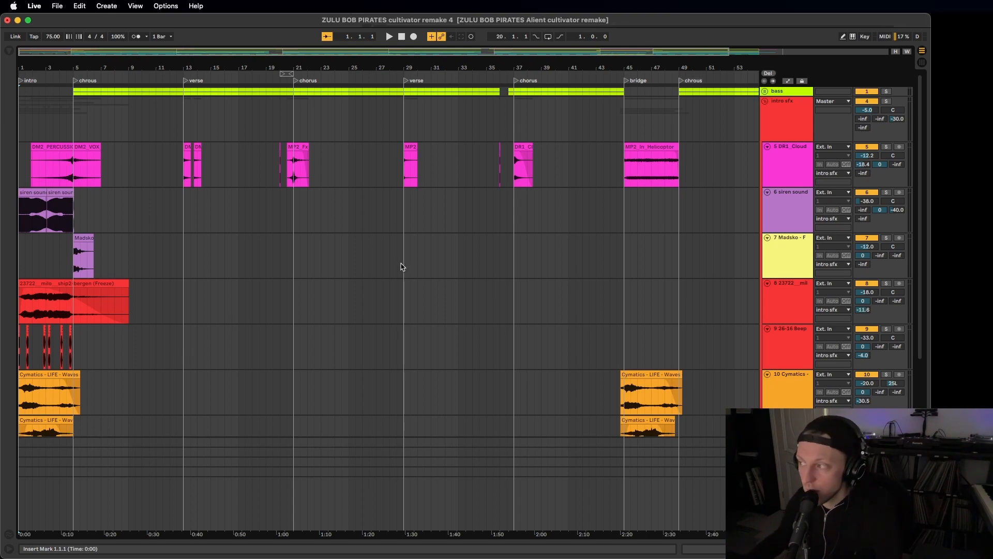
pyautogui.scroll(8, 41, 233)
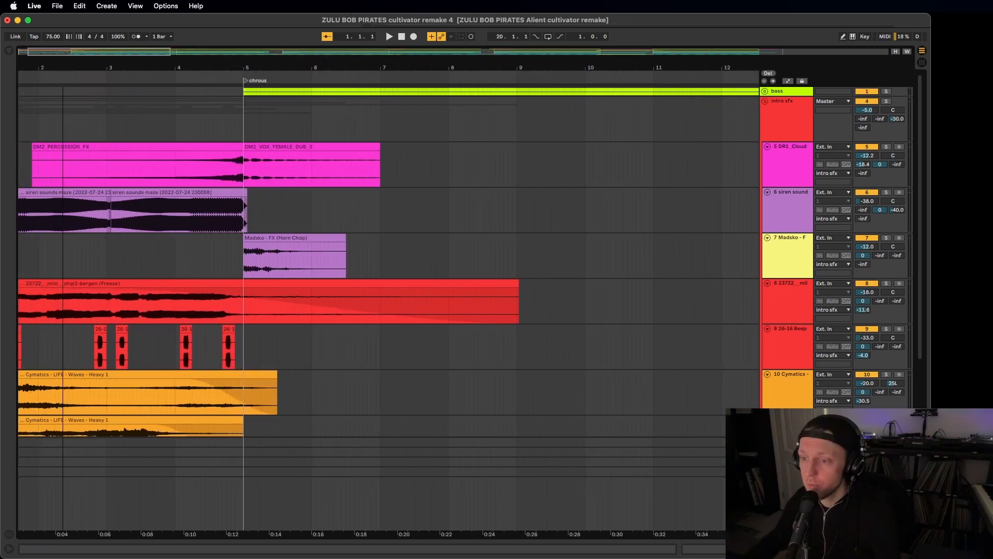
pyautogui.hscroll(-2, 42, 233)
pyautogui.scroll(-4, 41, 232)
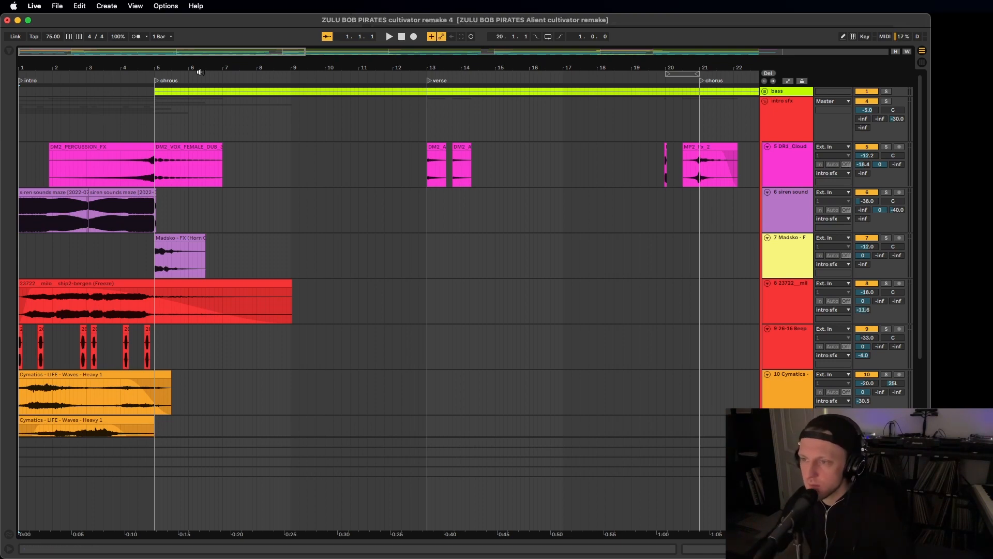
pyautogui.moveTo(188, 67); pyautogui.dragTo(189, 83)
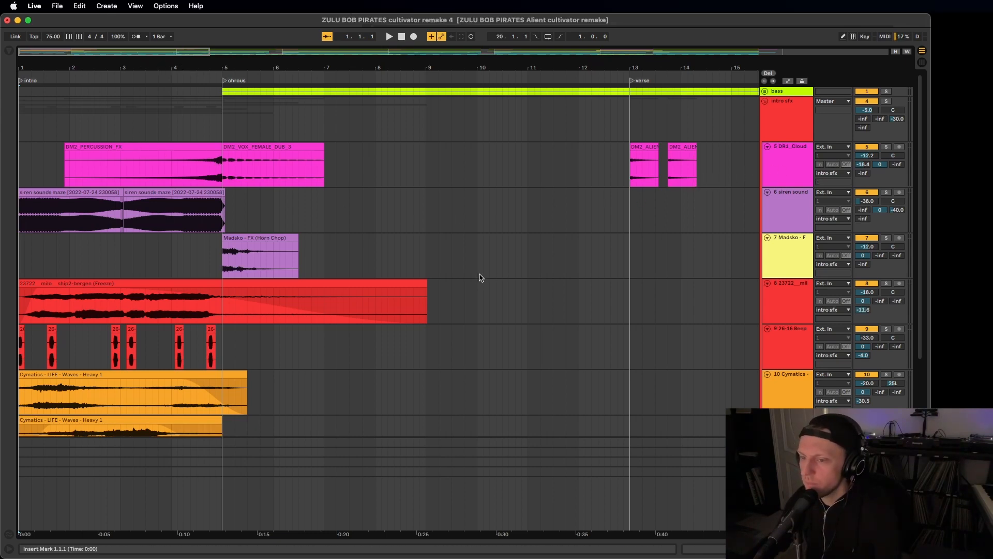
pyautogui.scroll(-1, 578, 262)
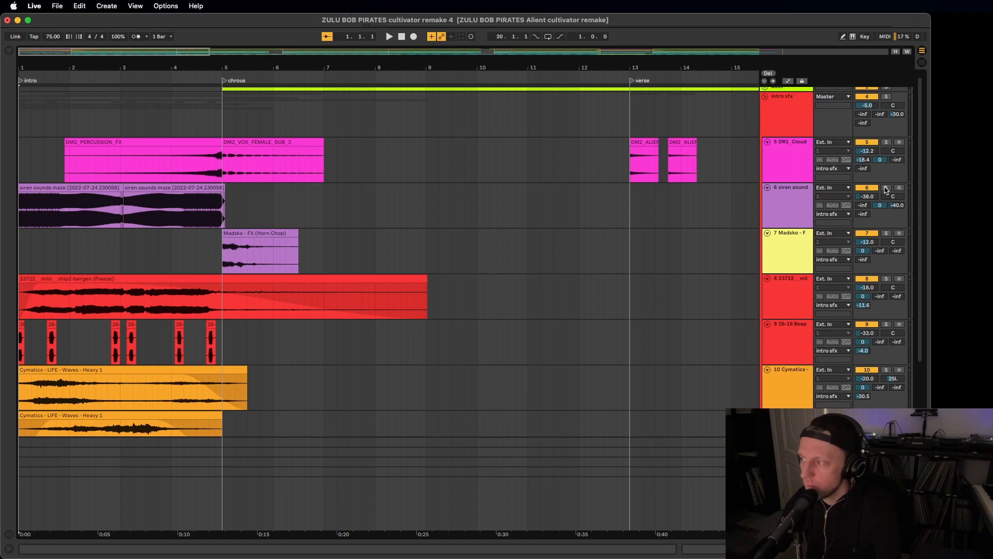
# - Solo the siren sound track, play its siren sounds maze clips in the intro, and release the solo
pyautogui.click(78, 188)
pyautogui.press('space')
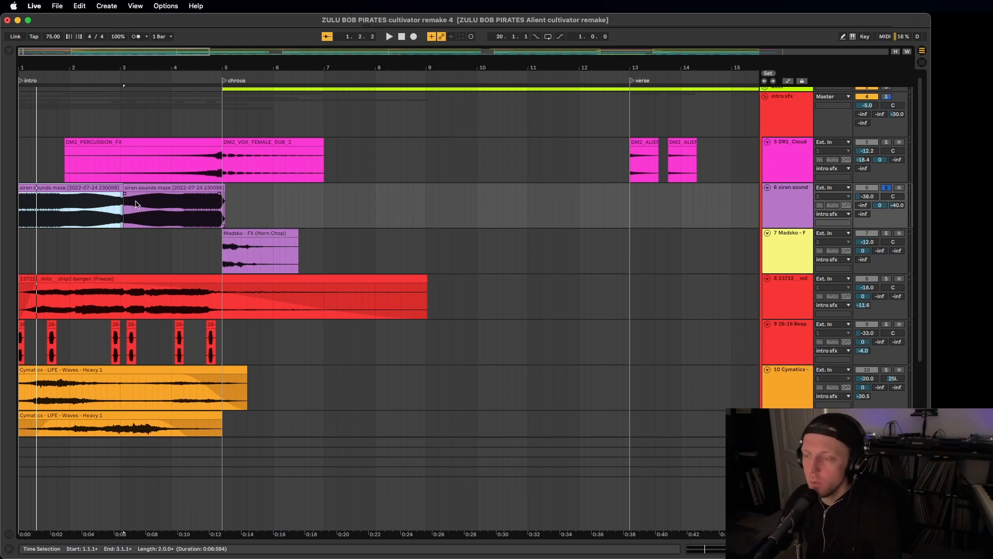
pyautogui.moveTo(116, 68); pyautogui.dragTo(97, 67)
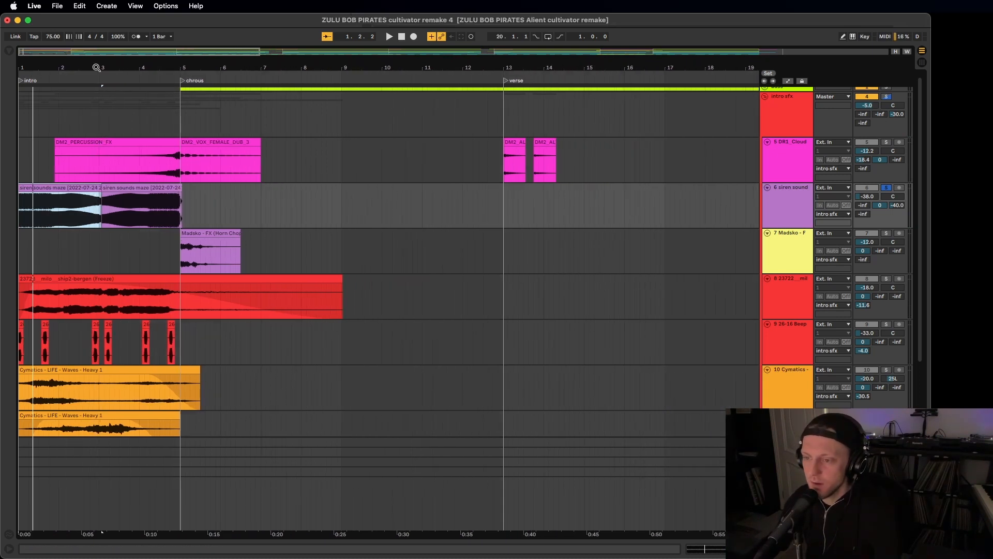
pyautogui.click(64, 214)
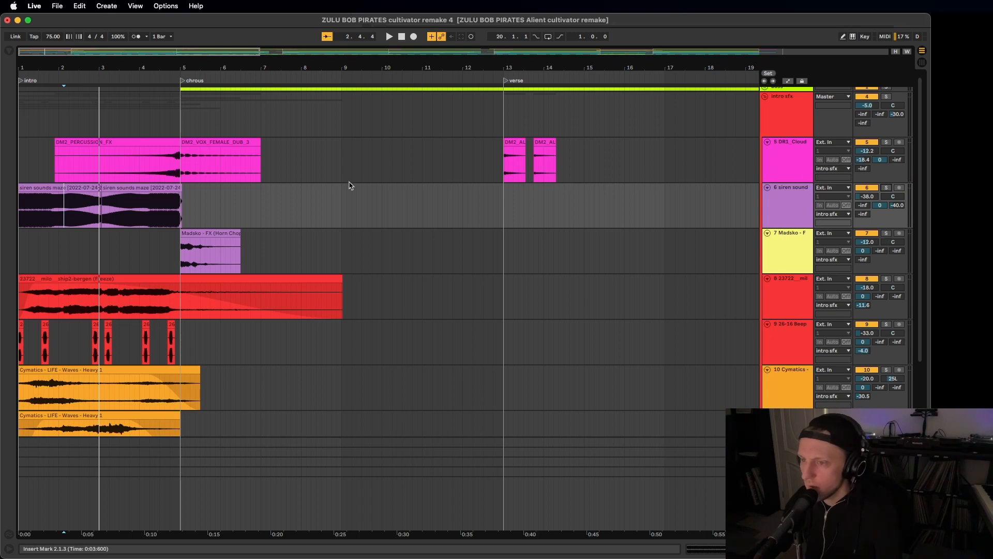
# - Select track 8, solo it and play its ship2-bergen (Freeze) clip in the intro
pyautogui.scroll(-5, 171, 168)
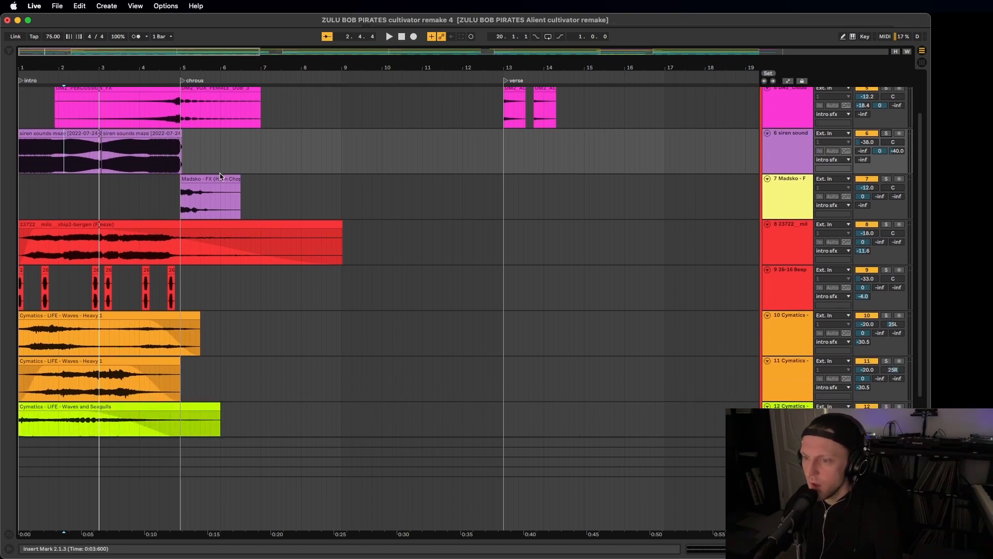
pyautogui.click(781, 188)
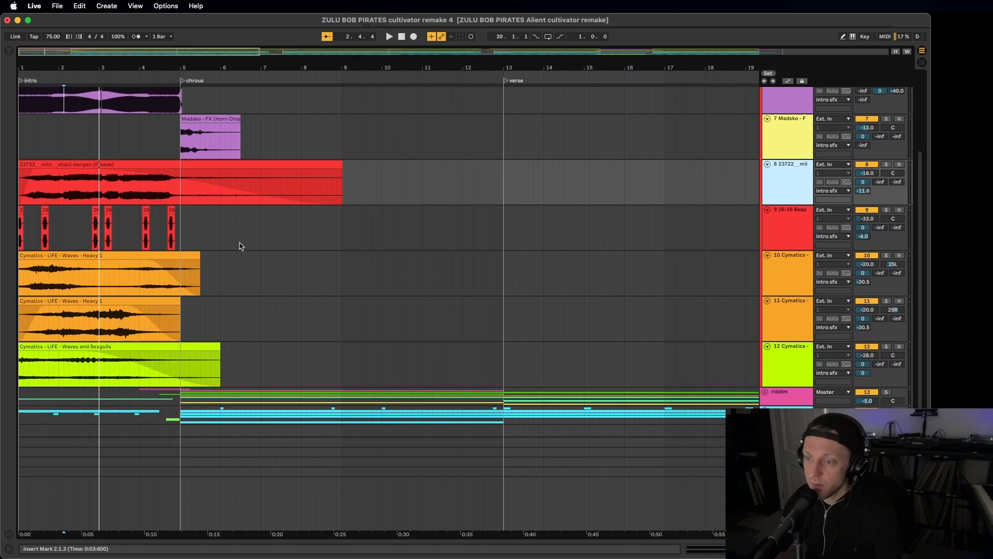
pyautogui.click(886, 165)
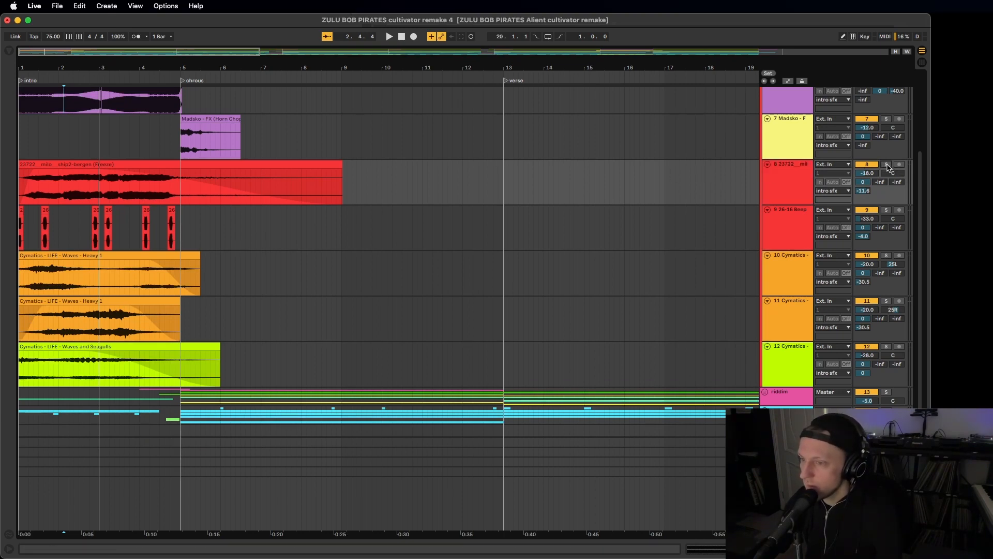
pyautogui.press('space')
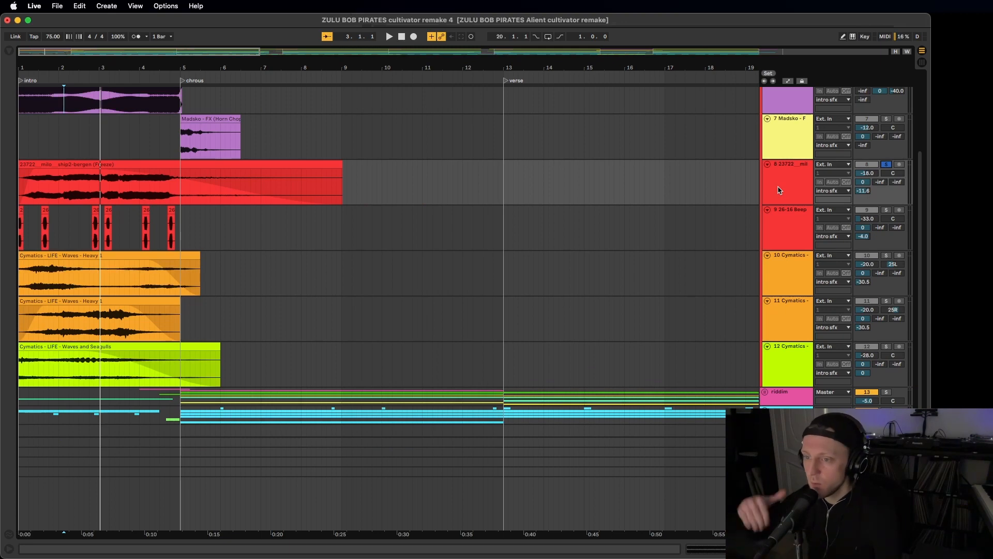
# - Play the soloed ship2-bergen clip on track 8, switch the solo to track 9 and play briefly
pyautogui.press('space')
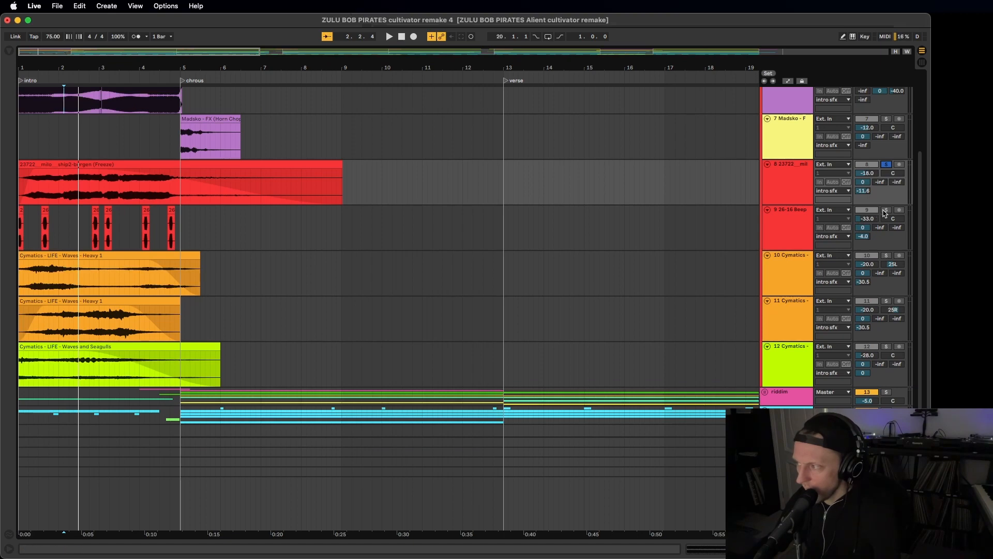
pyautogui.press('space')
pyautogui.press('space')
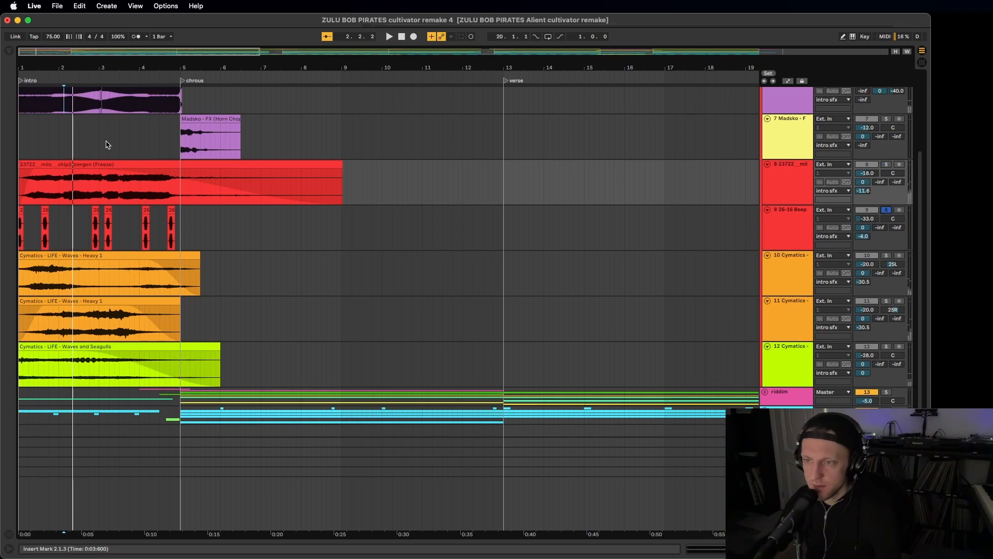
# - Magnify the intro and play track 9's soloed short 26-16 clips from 2.4.1
pyautogui.moveTo(96, 74); pyautogui.dragTo(151, 151)
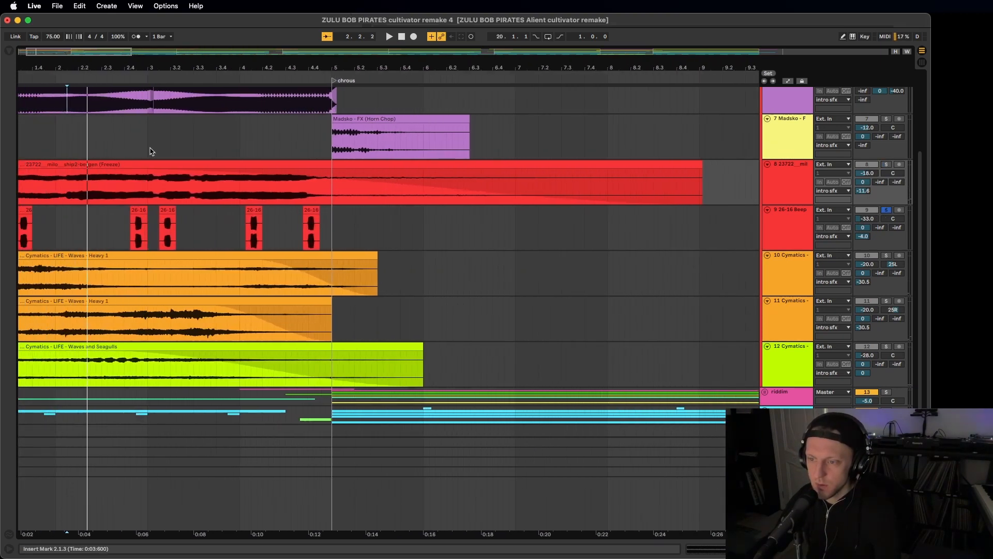
pyautogui.click(125, 232)
pyautogui.hscroll(-3, 125, 233)
pyautogui.press('space')
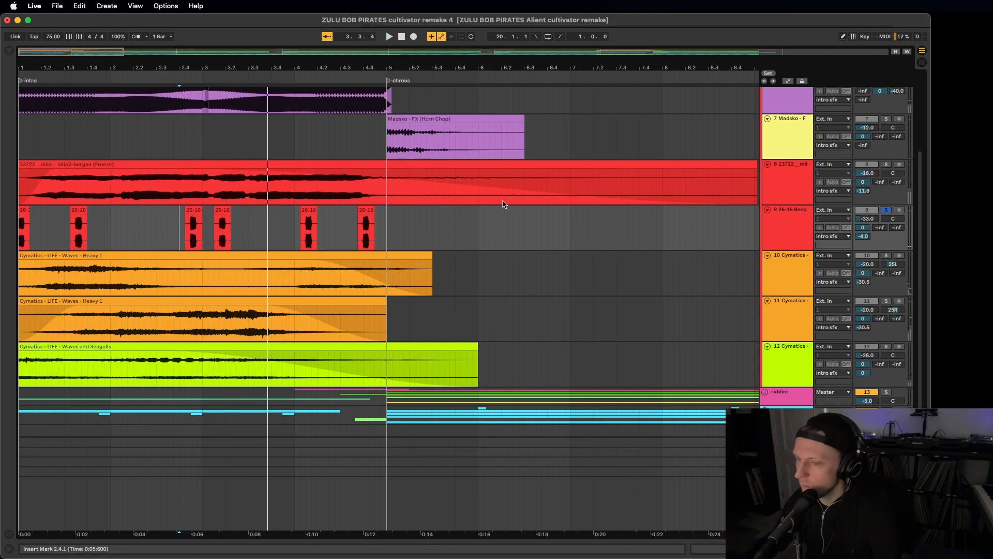
# - Play the intro from bar 1 and solo the Cymatics tracks 10, 11 and 12
pyautogui.scroll(-1, 526, 216)
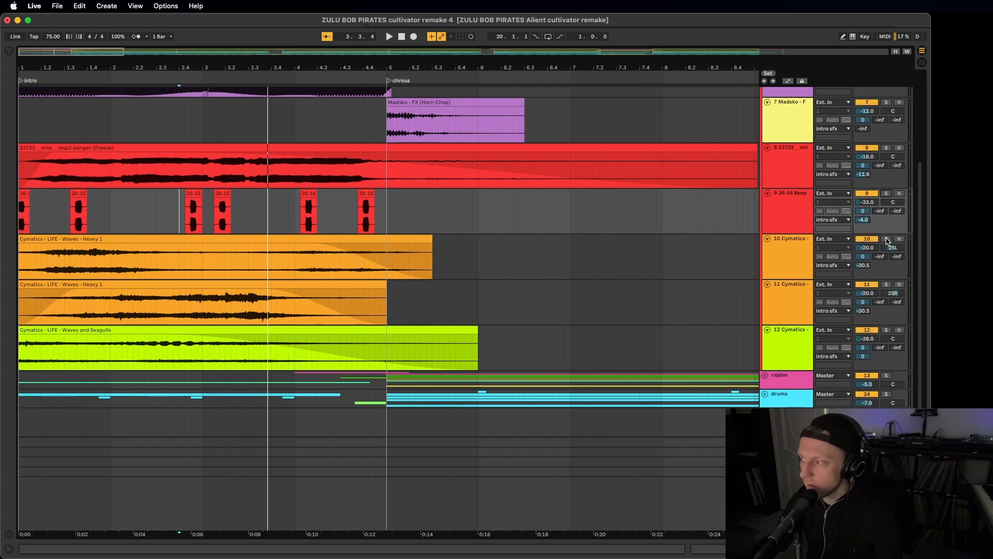
pyautogui.click(887, 240)
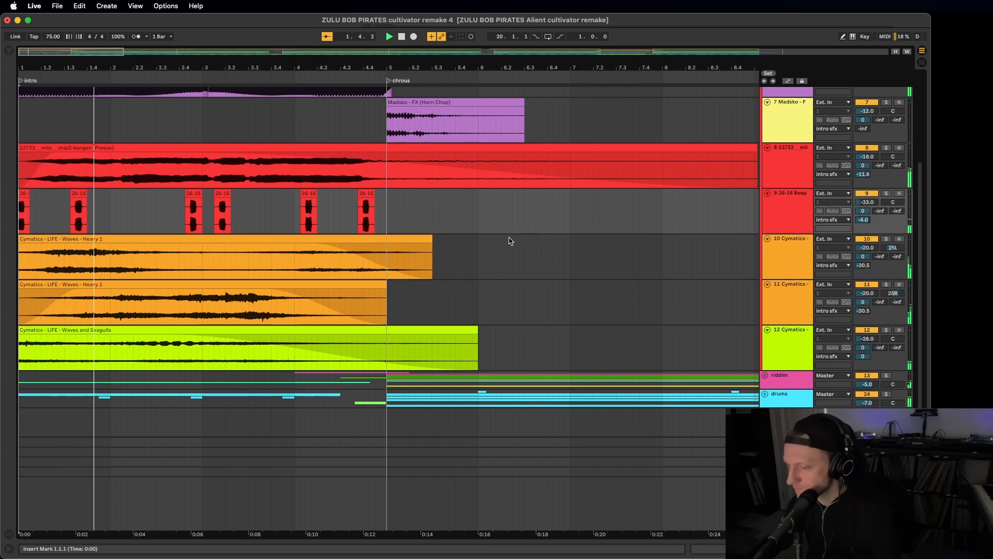
pyautogui.scroll(-3, 432, 234)
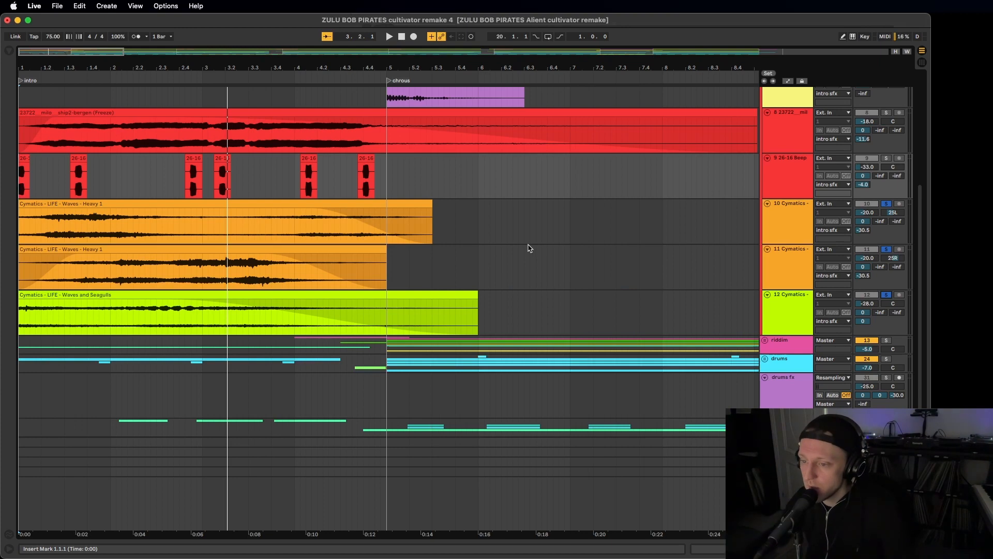
# - Show track 12's devices, replay the three soloed Cymatics tracks from the start of the intro, and release the solos
pyautogui.click(782, 320)
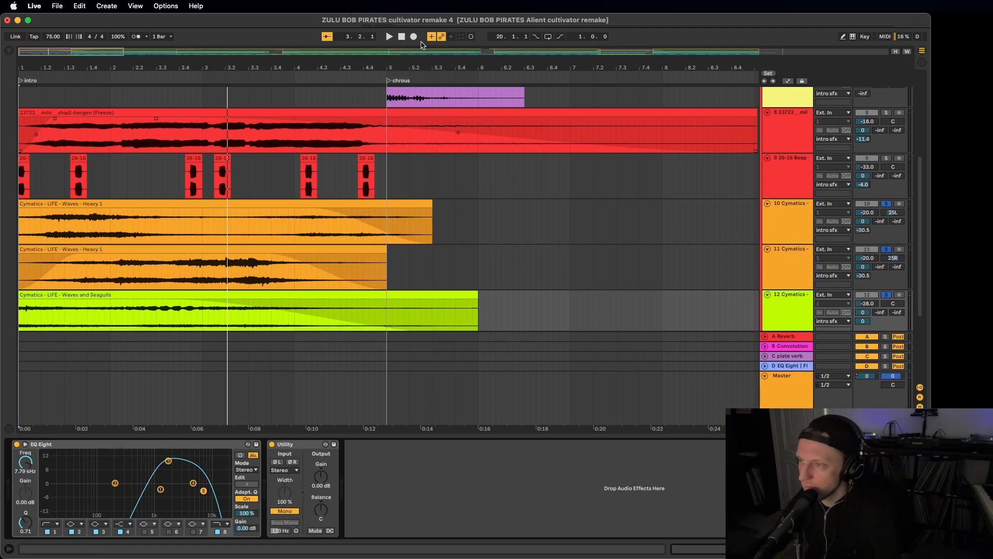
pyautogui.click(402, 37)
pyautogui.press('space')
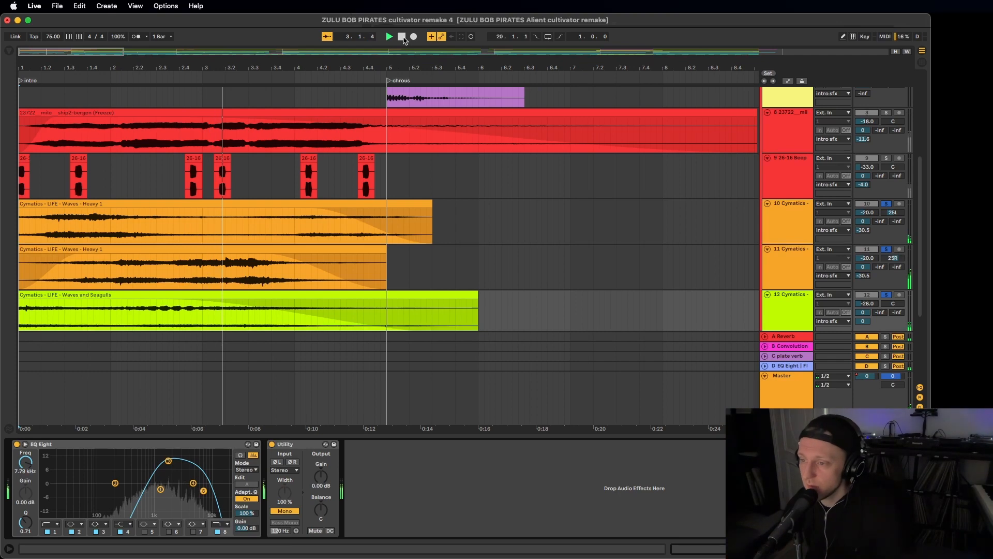
pyautogui.click(888, 296)
pyautogui.scroll(-3, 599, 245)
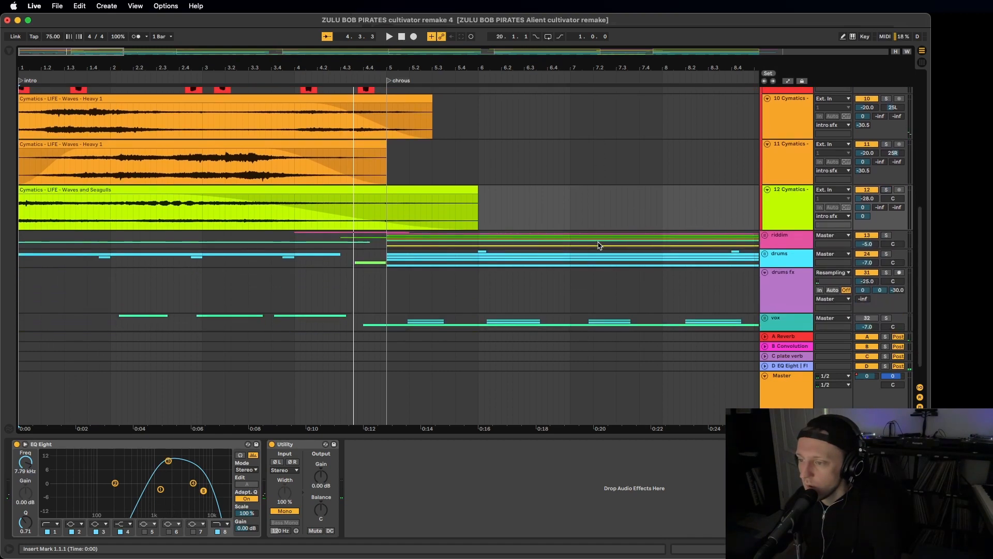
# - Play all tracks from the start into the first chorus, hiding the device view and following the intro sfx clips
pyautogui.scroll(5, 599, 245)
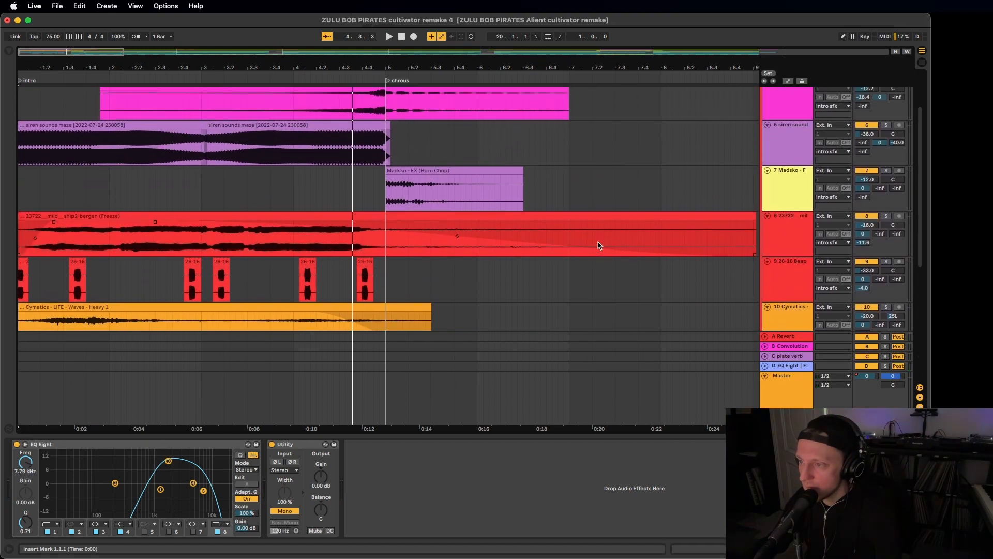
pyautogui.scroll(1, 599, 246)
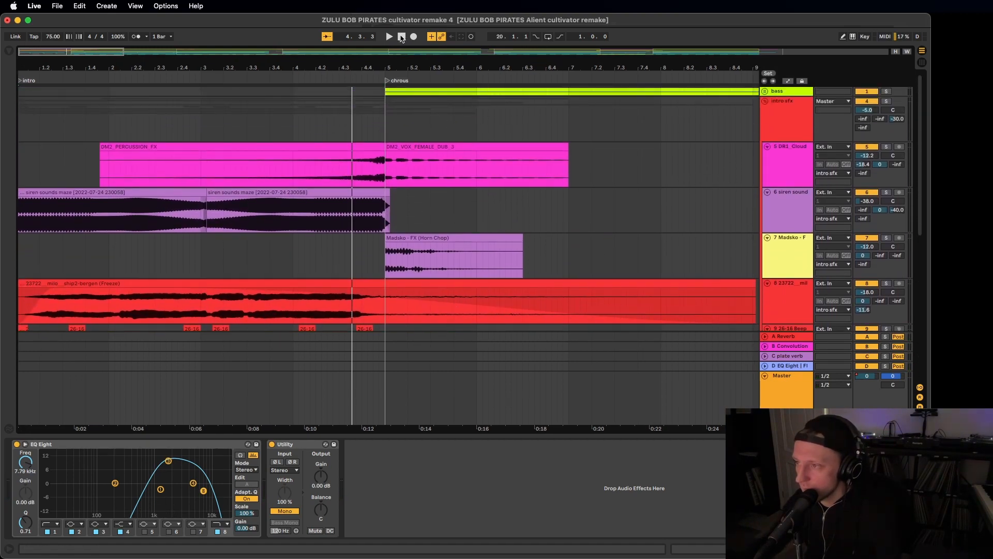
pyautogui.press('space')
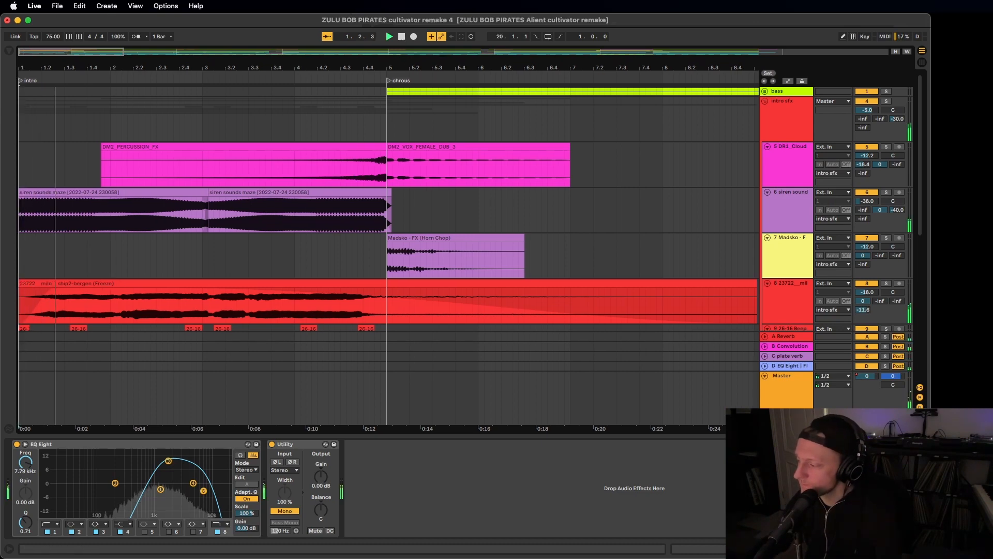
pyautogui.press('super+alt+l')
pyautogui.scroll(-10, 263, 271)
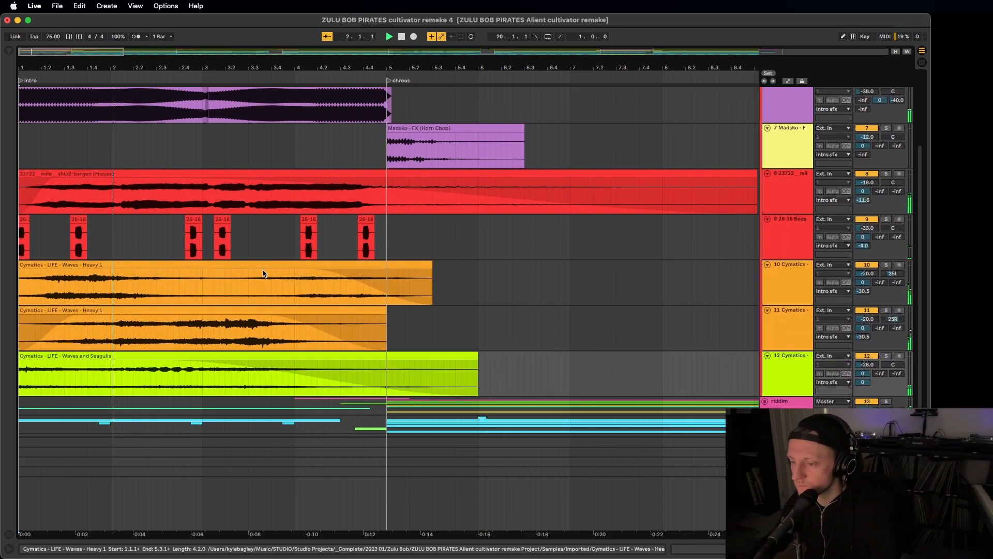
pyautogui.scroll(10, 263, 270)
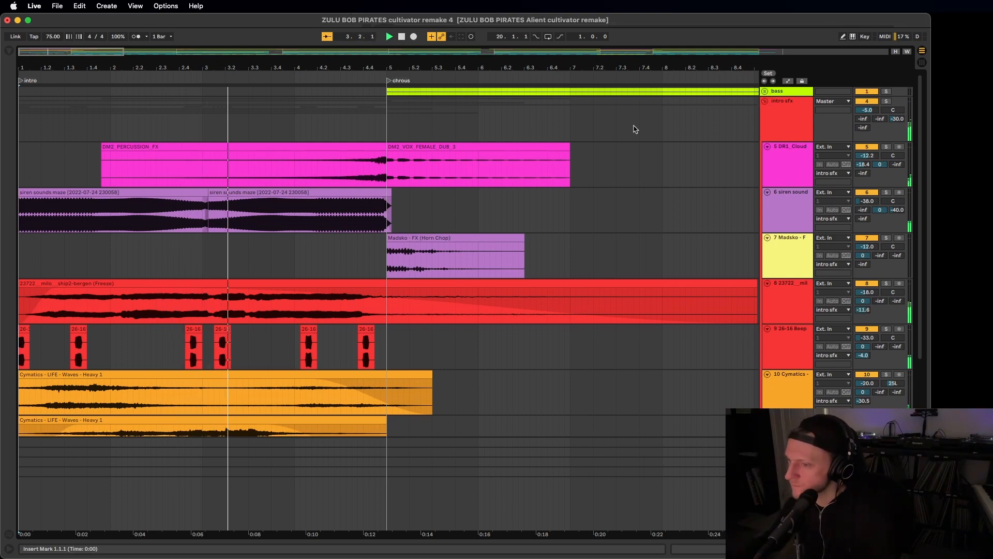
pyautogui.scroll(-2, 634, 129)
pyautogui.scroll(-1, 636, 129)
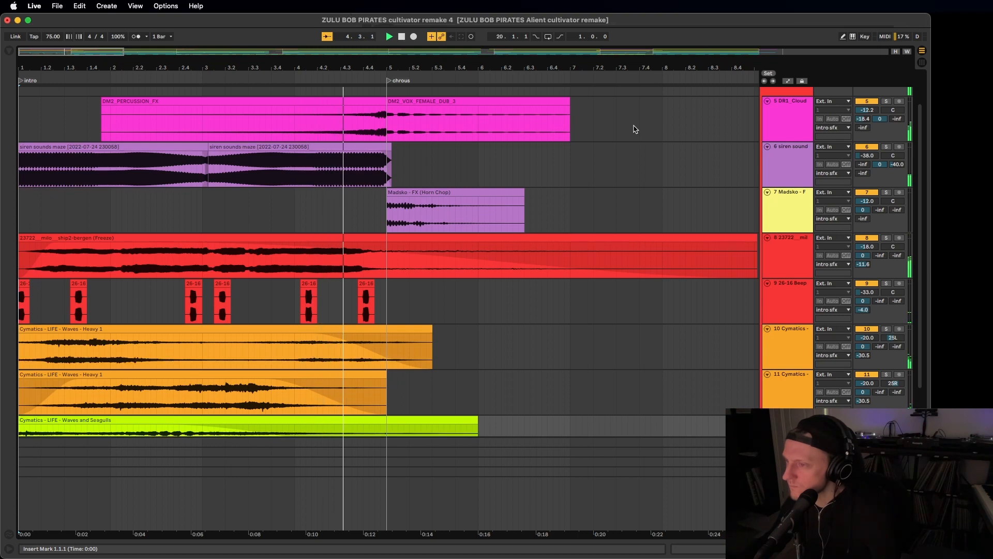
pyautogui.scroll(2, 781, 115)
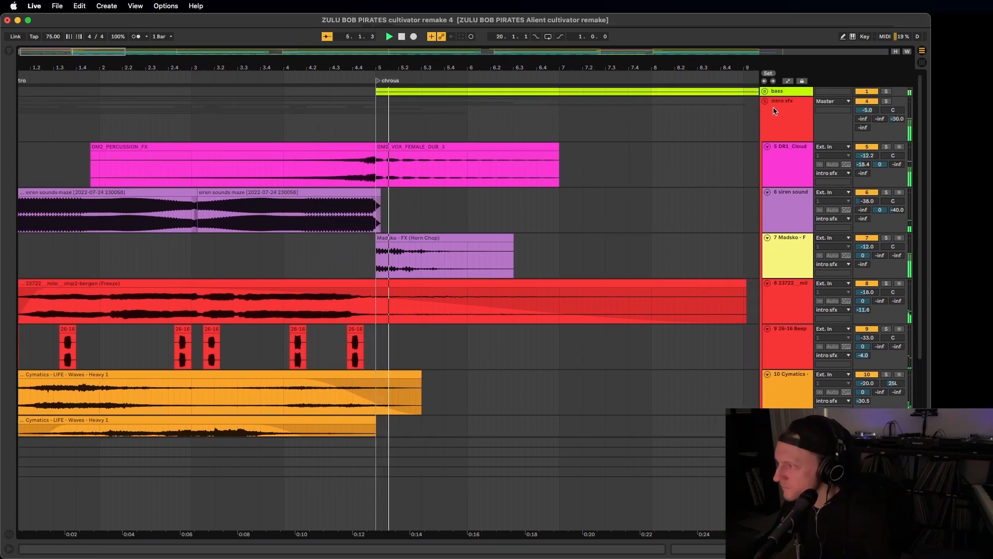
# - Fold the intro sfx and bass groups and unfold the riddim group
pyautogui.click(765, 102)
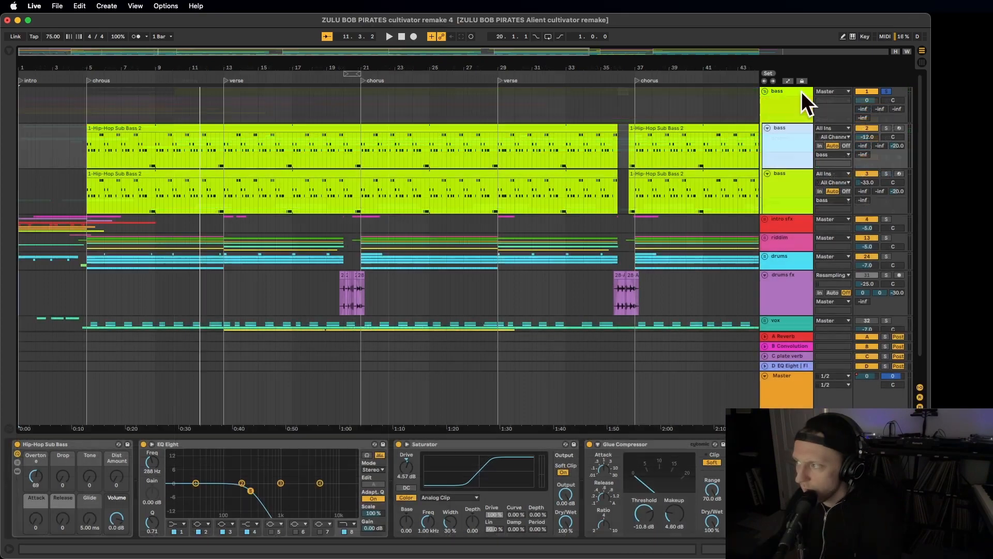
pyautogui.click(765, 93)
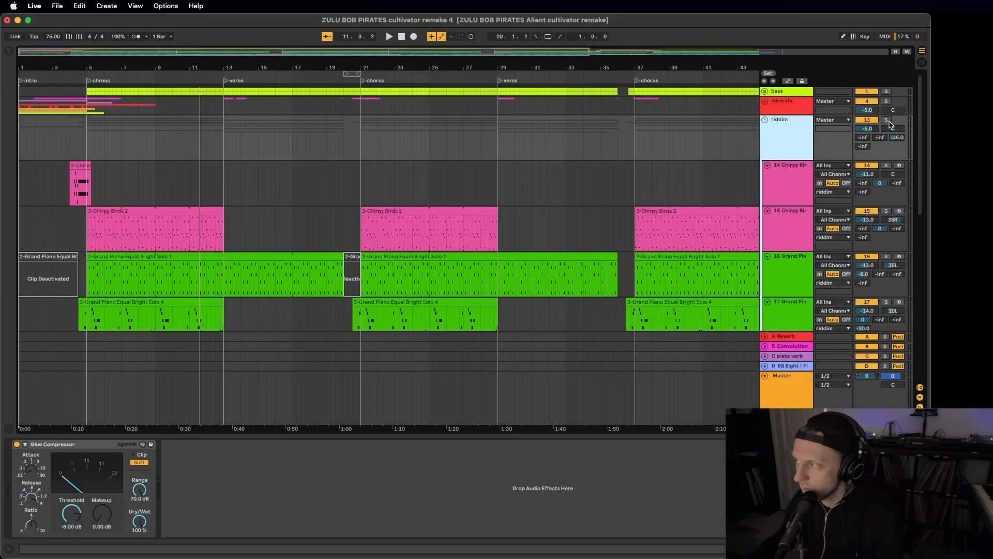
# - Solo the riddim group, play it from 3.3.1 into the first chorus, and look over its tracks
pyautogui.click(888, 121)
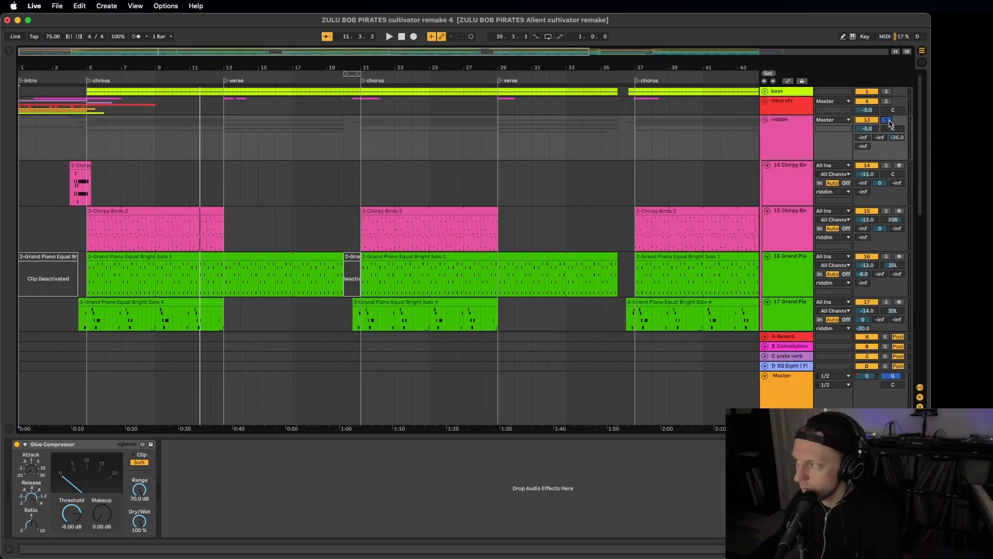
pyautogui.click(63, 185)
pyautogui.press('space')
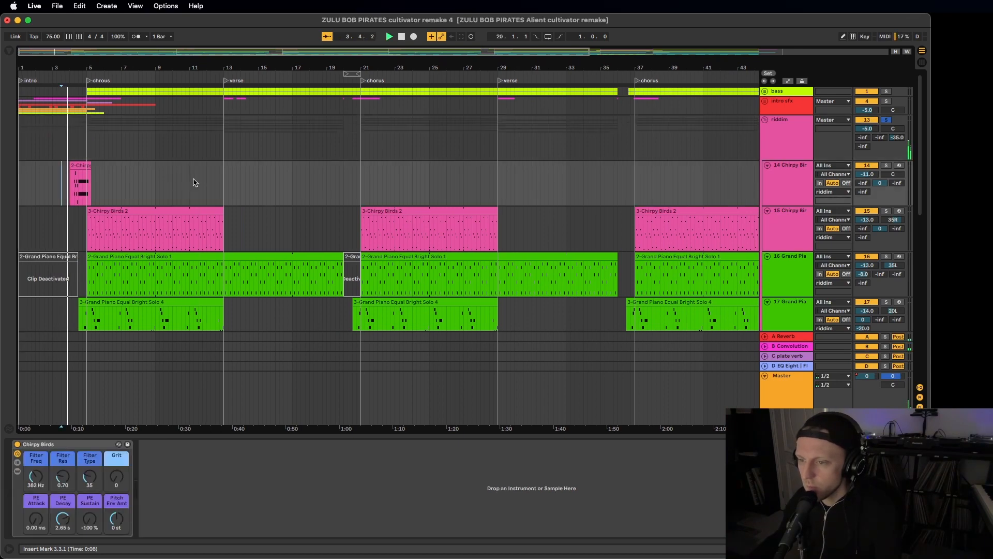
pyautogui.scroll(-8, 193, 182)
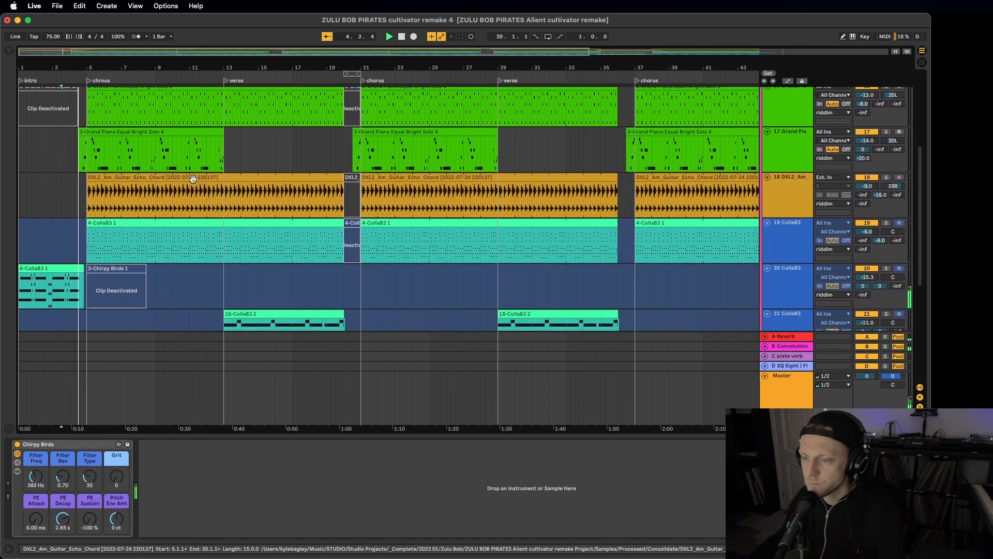
pyautogui.scroll(4, 193, 178)
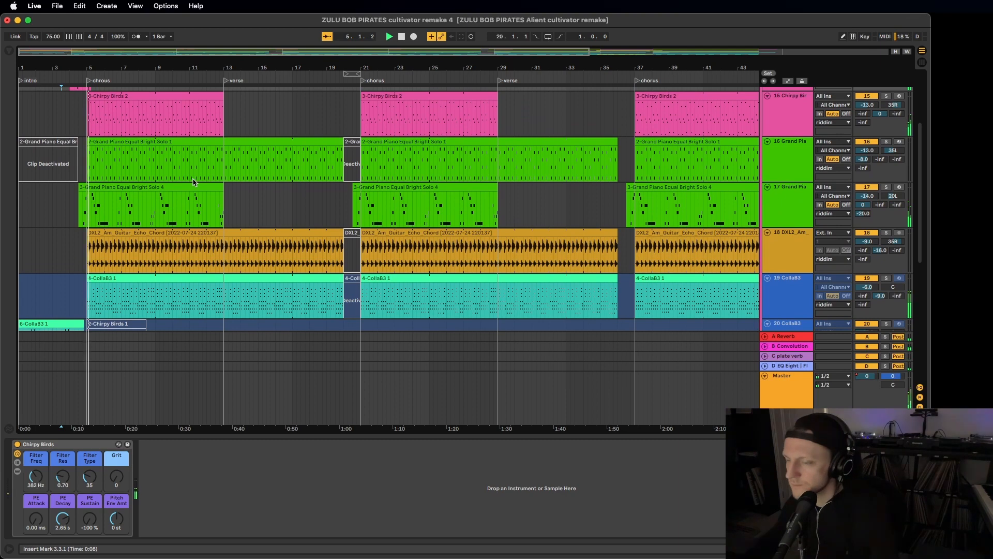
pyautogui.scroll(4, 595, 162)
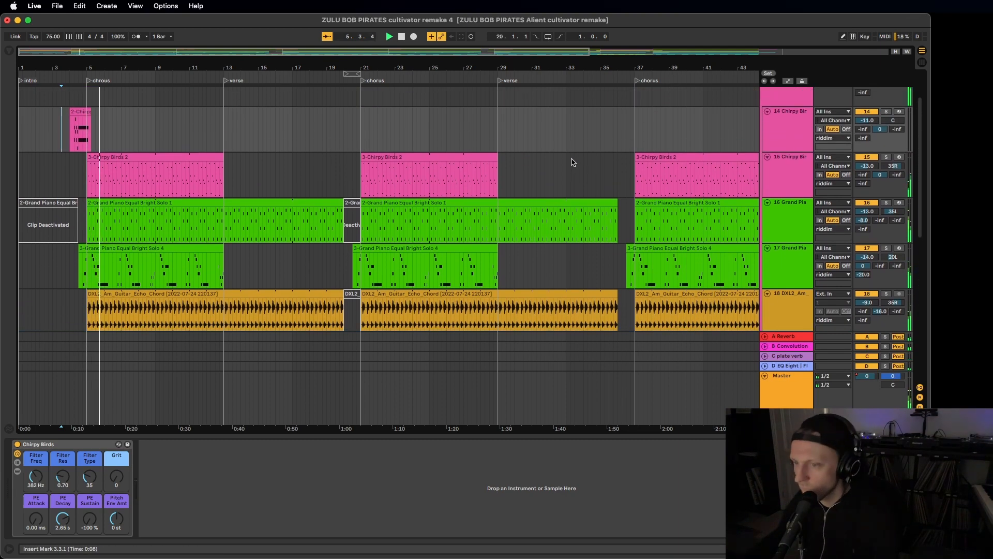
# - Solo track 15 with the Chirpy Birds 2 clips and show its devices while the first chorus plays
pyautogui.click(886, 157)
pyautogui.click(776, 186)
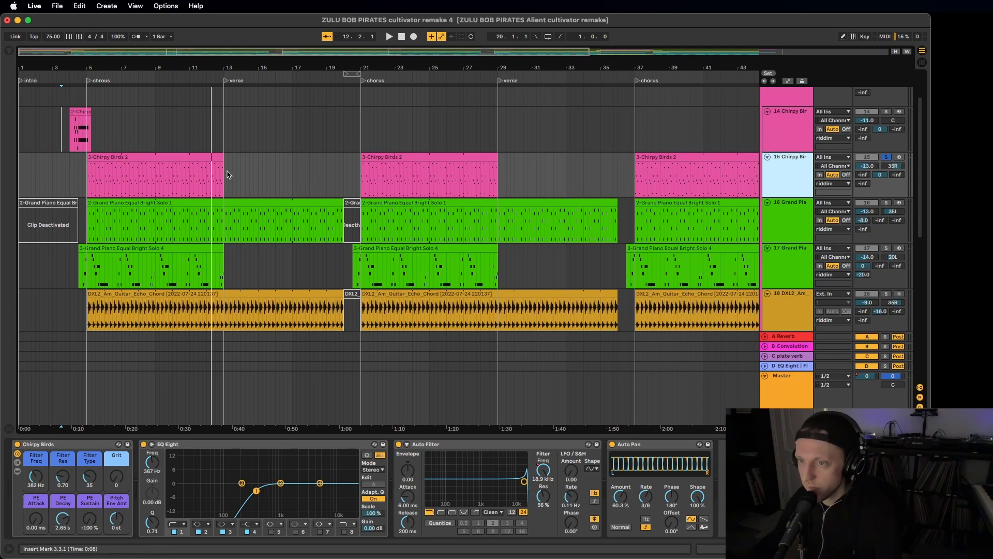
# - Move the solo to Grand Piano track 16 and play its Grand Piano Equal Bright Solo 1 clip from bar 5
pyautogui.click(886, 203)
pyautogui.press('space')
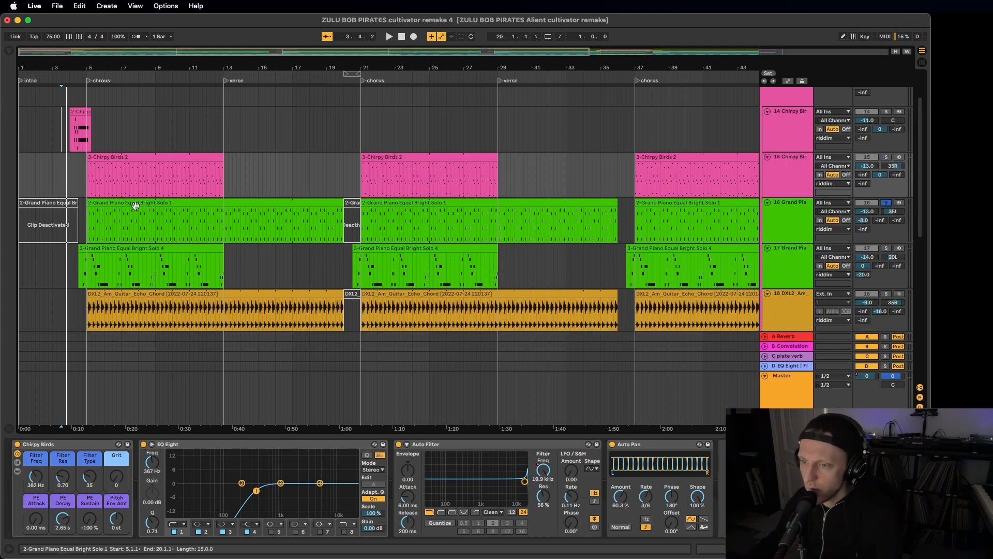
pyautogui.click(197, 211)
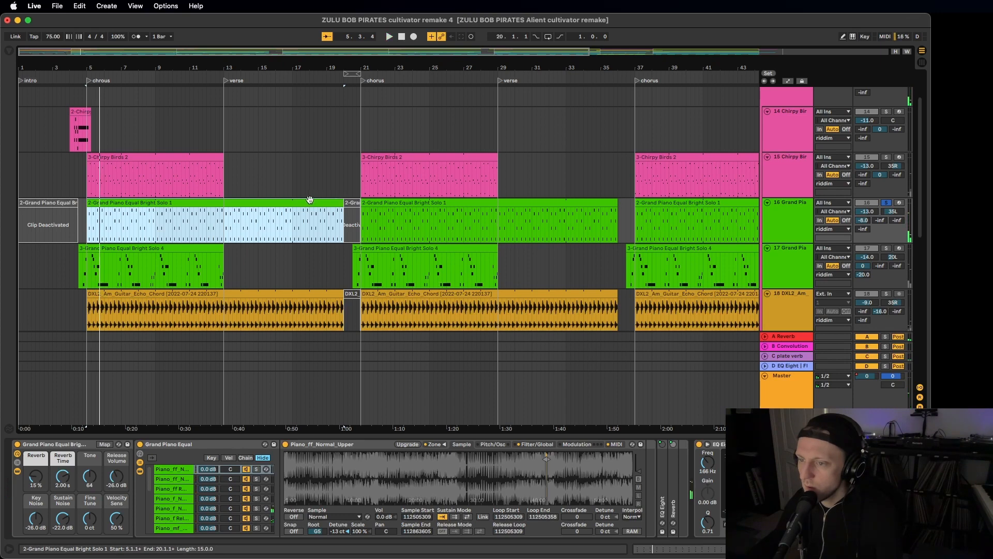
# - Solo the DXL2 guitar echo chord track 18 together with piano track 16 and play both from bar 5
pyautogui.scroll(-2, 310, 202)
pyautogui.scroll(-1, 308, 203)
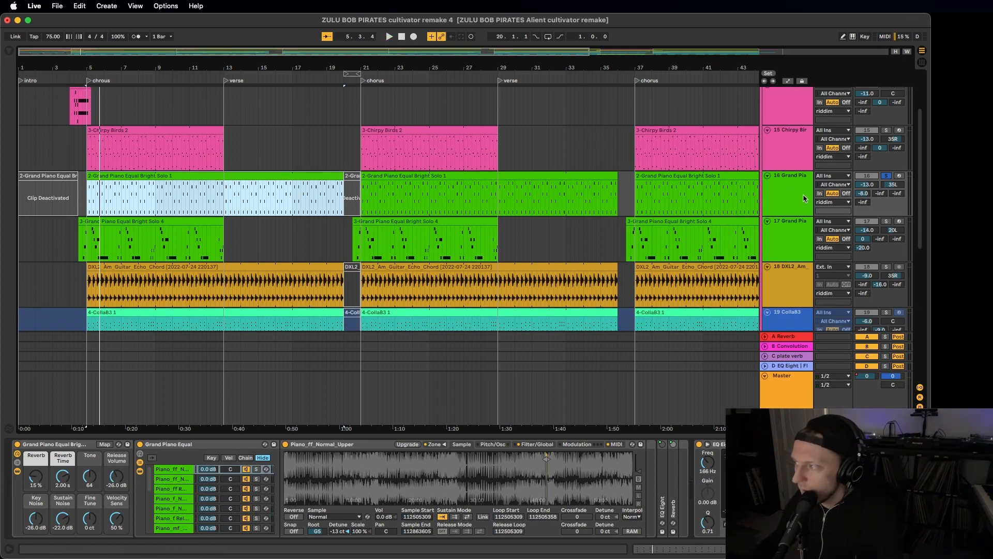
pyautogui.scroll(-2, 691, 200)
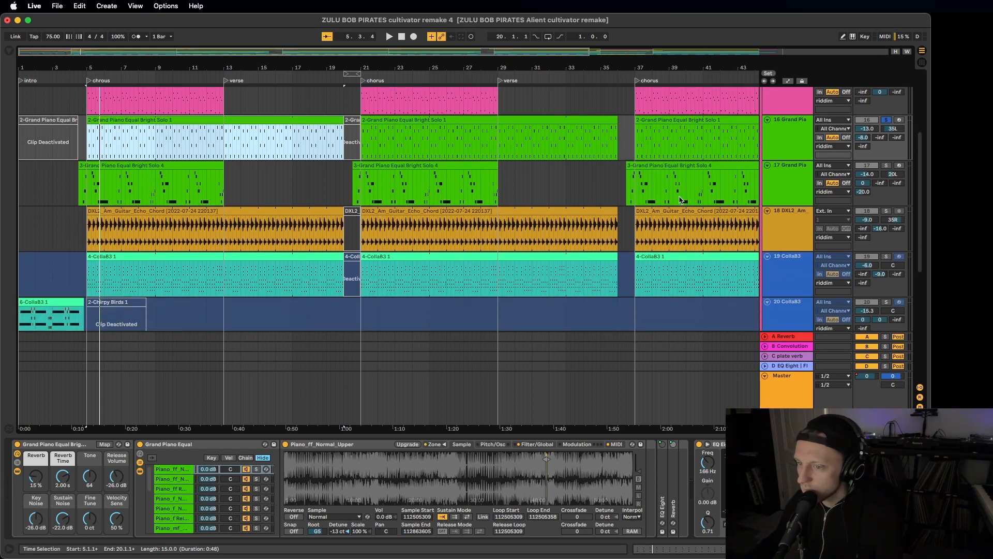
pyautogui.click(886, 211)
pyautogui.press('space')
pyautogui.click(886, 120)
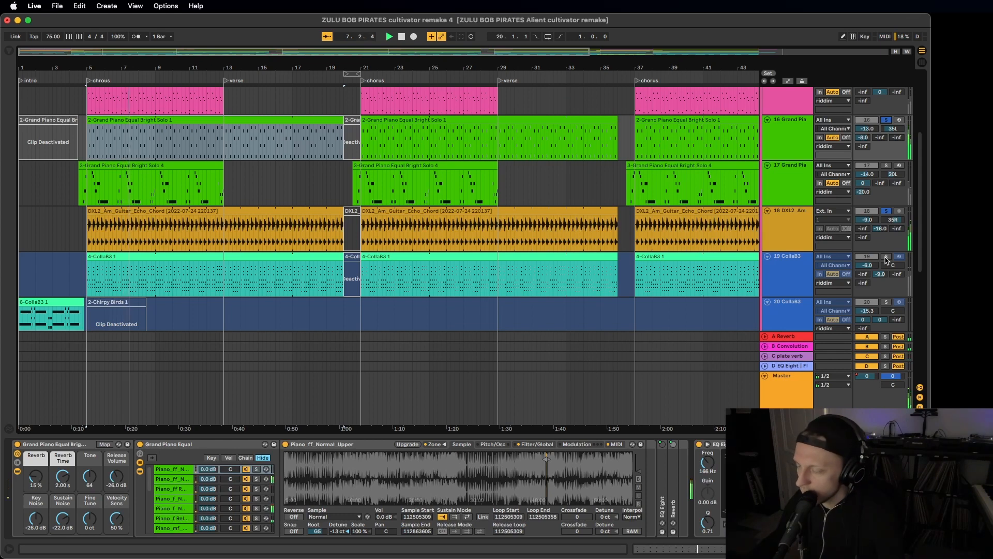
# - Add CollaB3 track 19 to the soloed playback, release the solos, and stop around bar 10
pyautogui.click(886, 256)
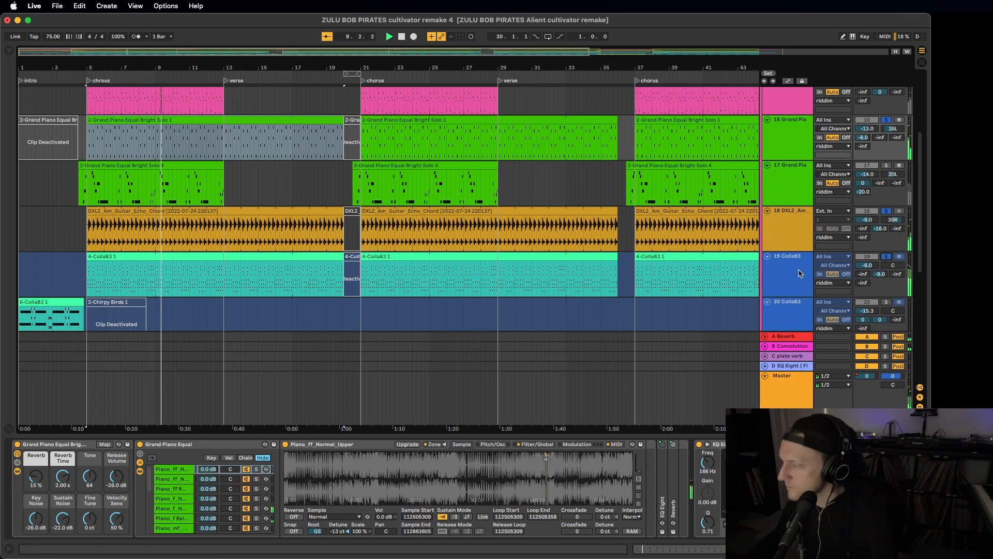
pyautogui.click(886, 257)
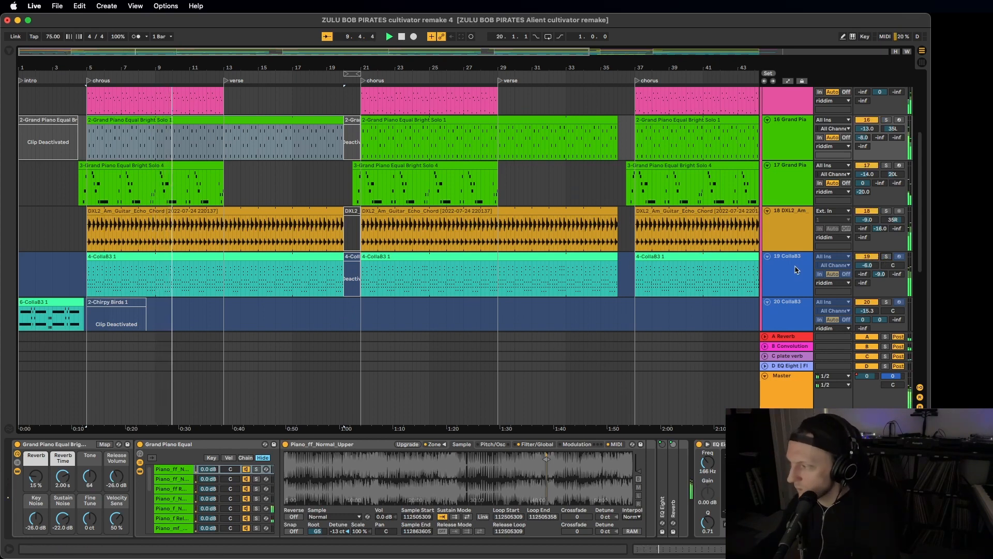
pyautogui.scroll(5, 349, 245)
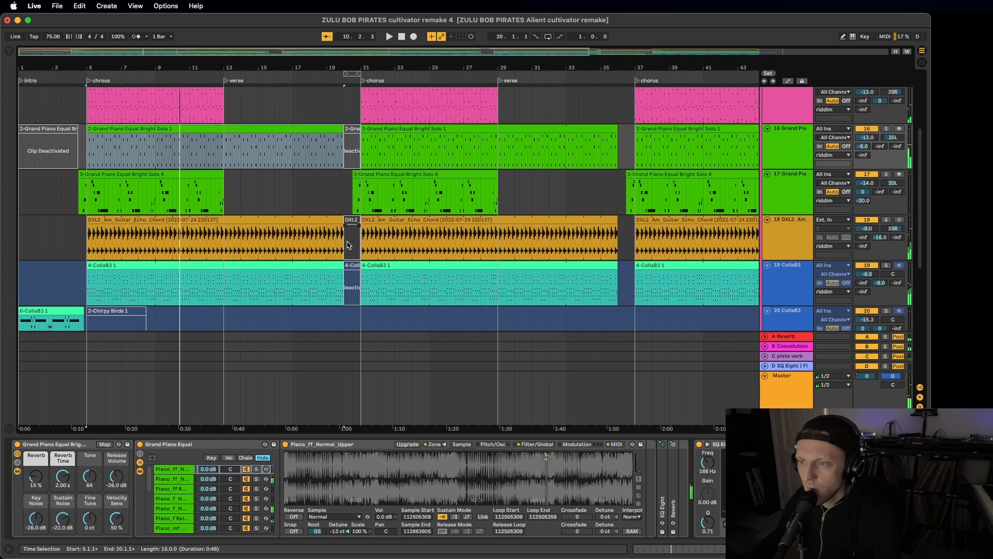
# - Unfreeze CollaB3 track 19 and open its CollaB3 organ plug-in window to examine the drawbar settings
pyautogui.scroll(-8, 347, 246)
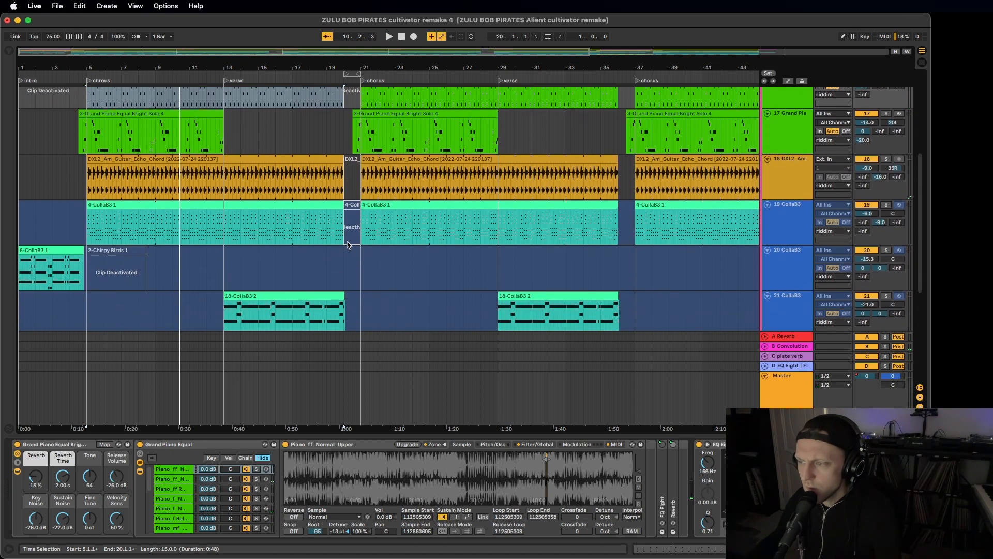
pyautogui.click(778, 223)
pyautogui.rightClick(778, 222)
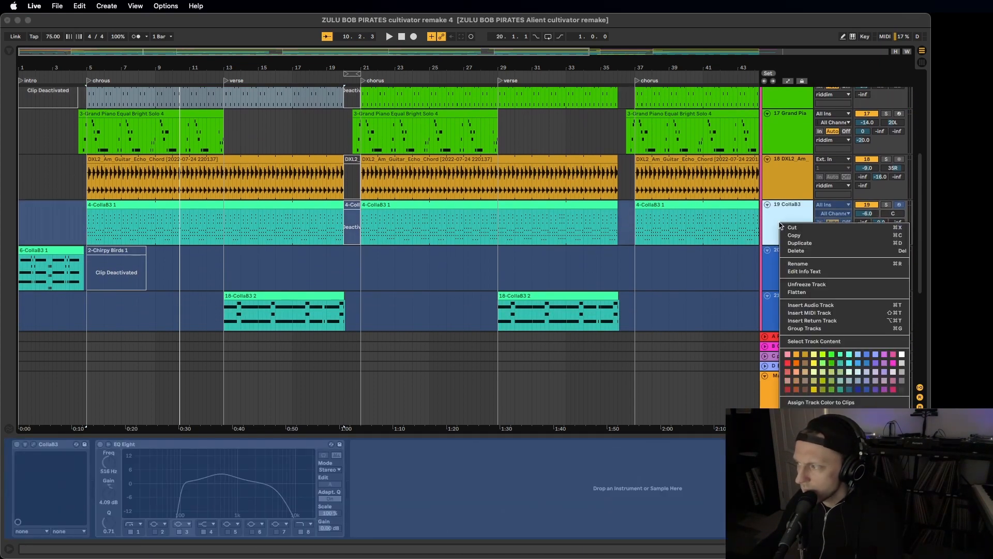
pyautogui.click(821, 284)
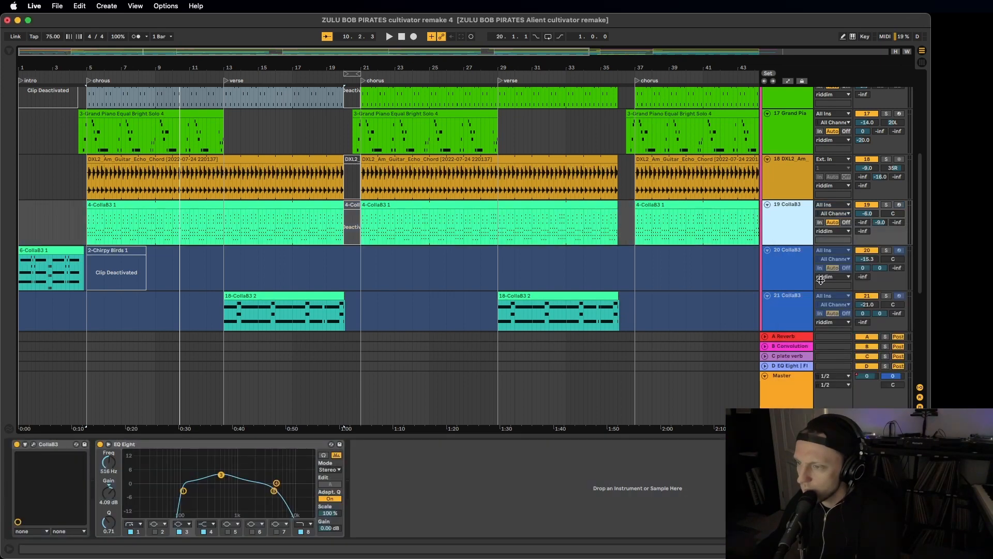
pyautogui.click(33, 444)
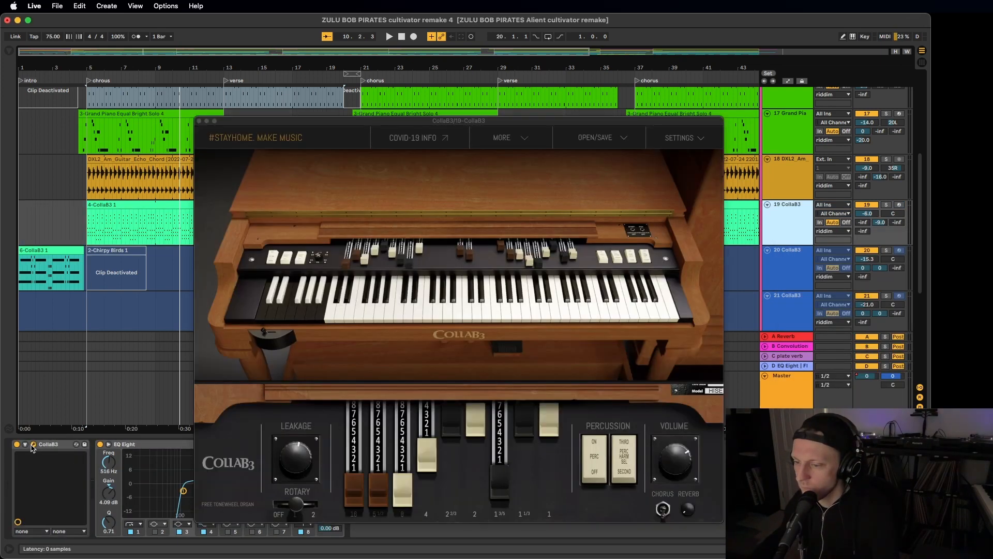
pyautogui.moveTo(436, 122); pyautogui.dragTo(375, 122)
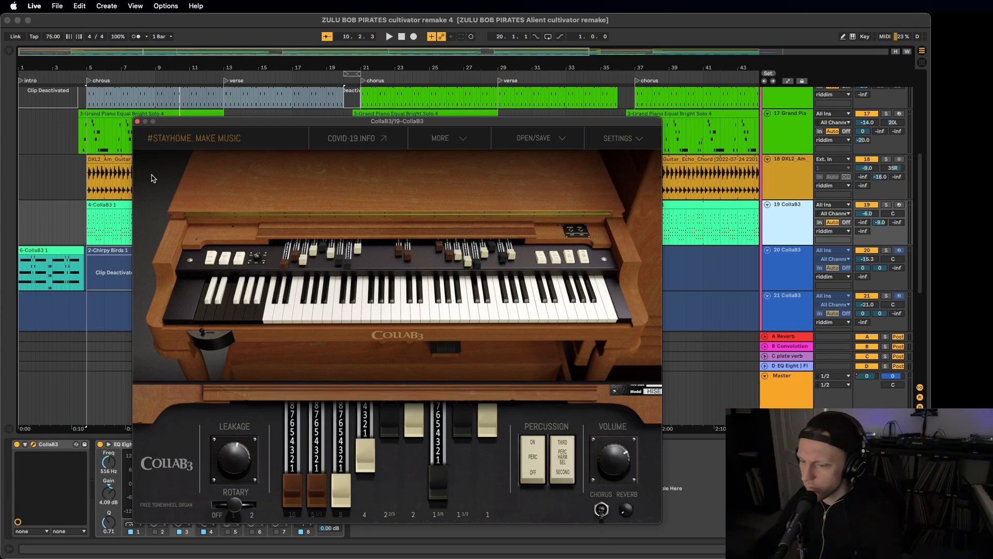
# - Close the CollaB3 plug-in window and freeze track 19 again
pyautogui.click(138, 122)
pyautogui.rightClick(793, 220)
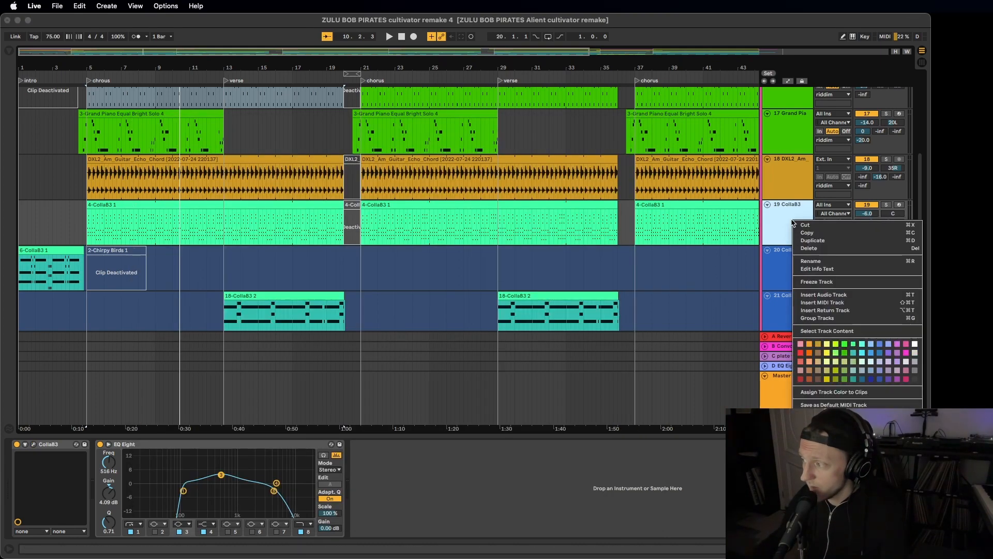
pyautogui.click(828, 282)
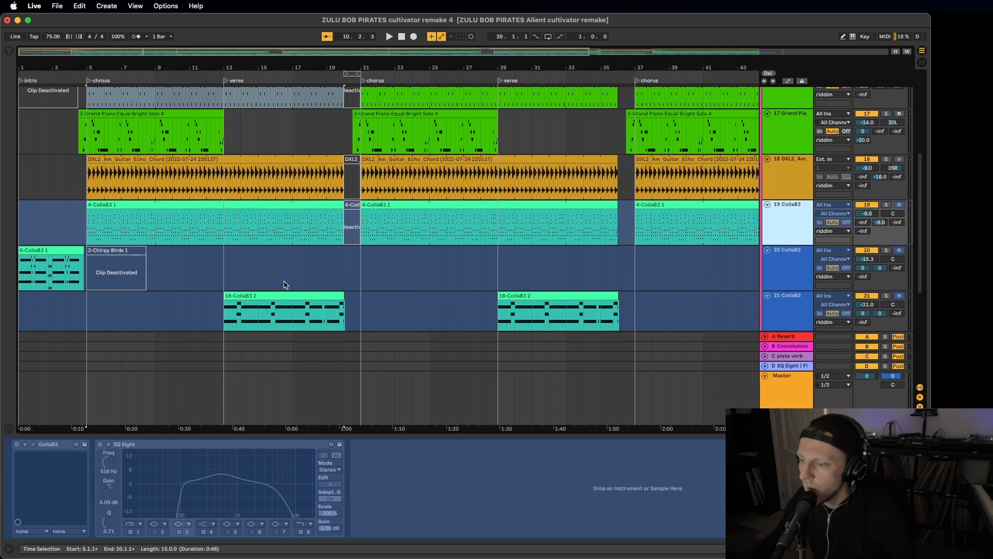
# - Solo CollaB3 track 21, play its 18-CollaB3 2 clip from bar 13, and select the track to show its devices
pyautogui.click(262, 294)
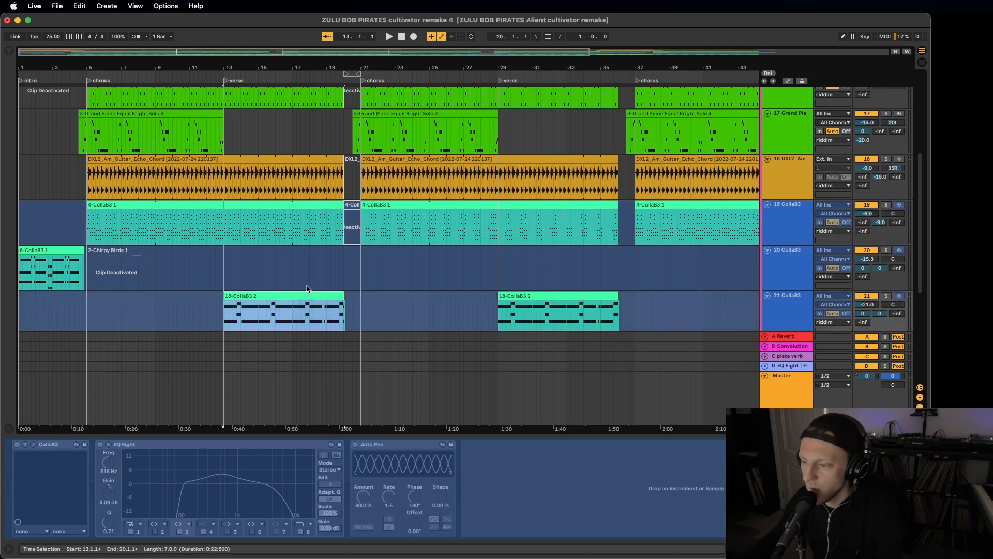
pyautogui.scroll(-4, 306, 290)
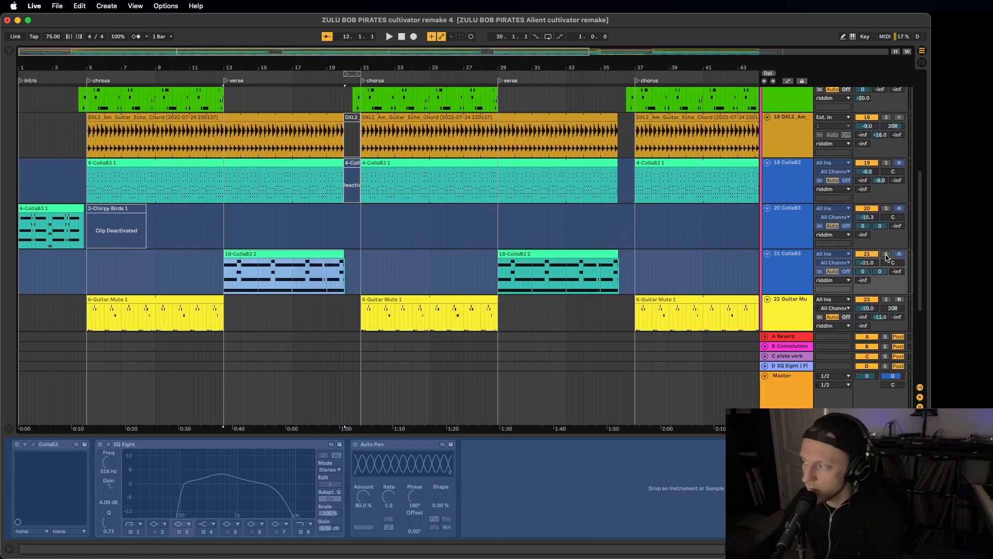
pyautogui.click(886, 254)
pyautogui.click(309, 254)
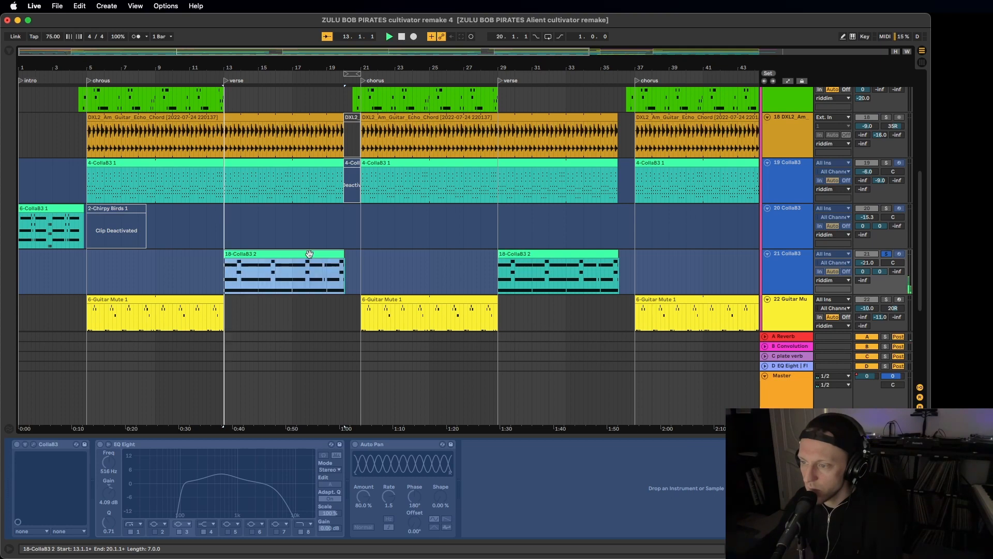
pyautogui.click(796, 283)
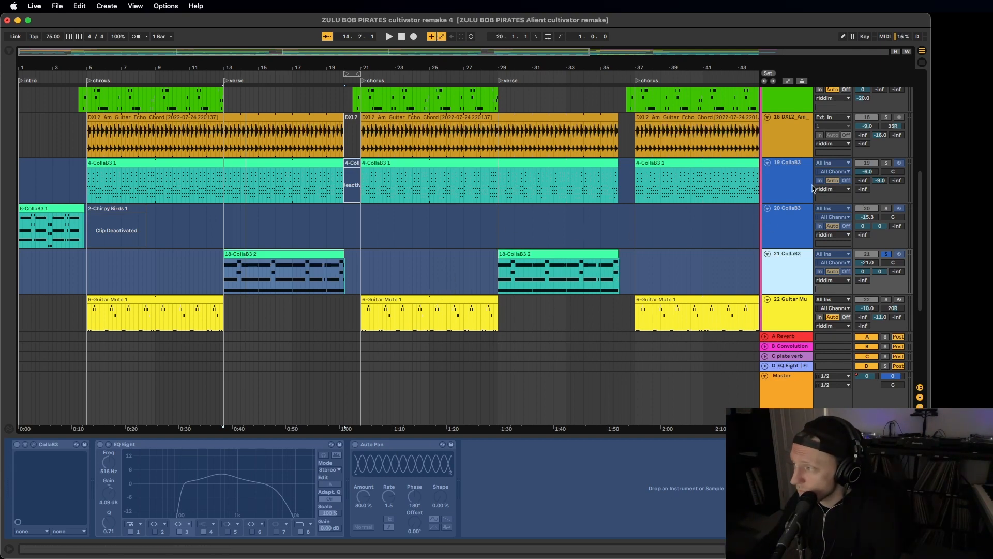
# - Solo the riddim group and play the first verse from bar 13 while viewing its tracks down to Guitar Mute
pyautogui.scroll(10, 802, 202)
pyautogui.scroll(5, 838, 171)
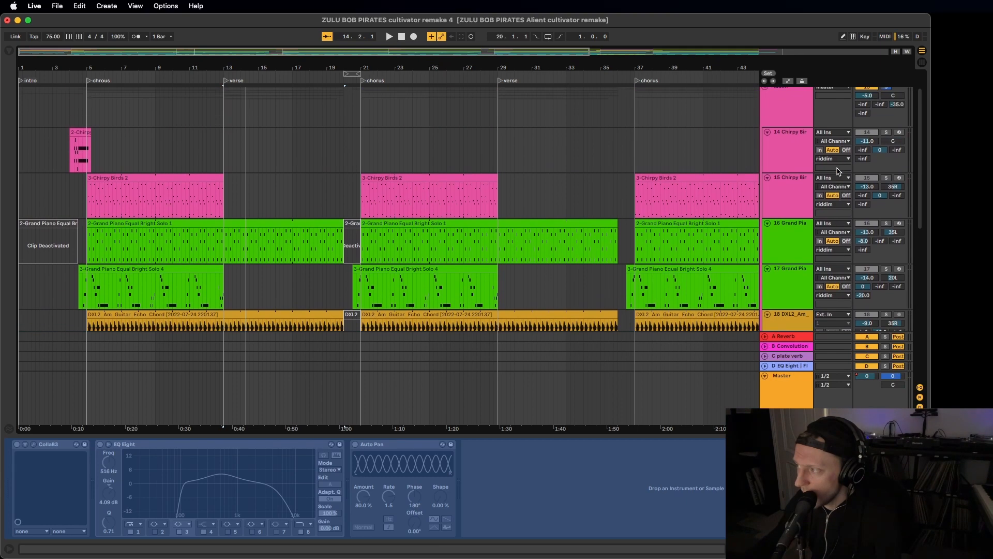
pyautogui.click(887, 120)
pyautogui.press('space')
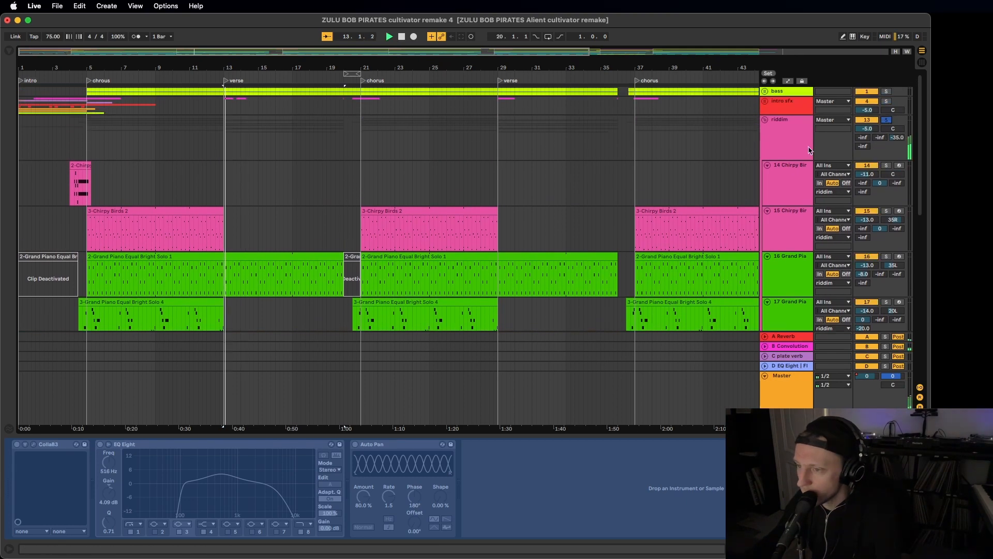
pyautogui.scroll(-8, 414, 247)
pyautogui.scroll(-6, 393, 247)
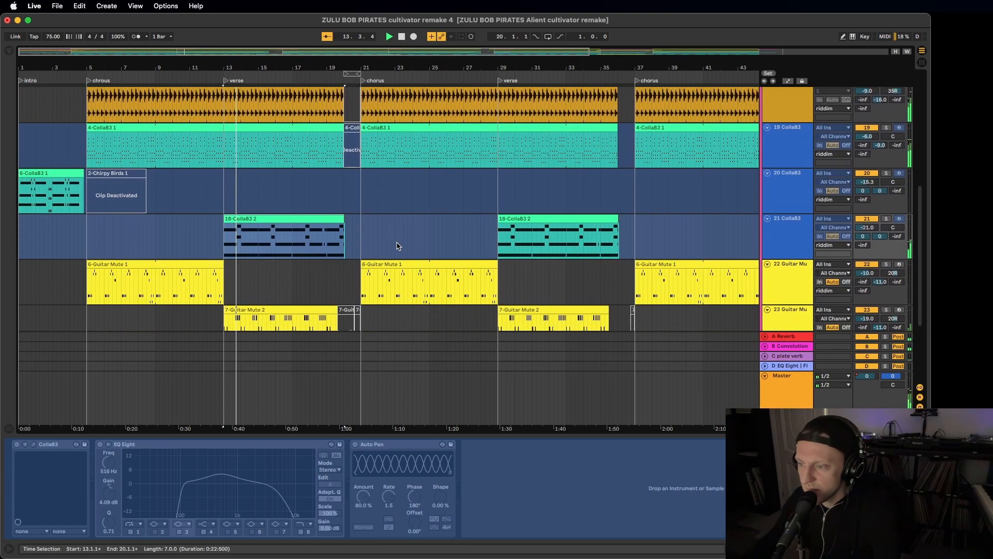
pyautogui.scroll(-1, 387, 247)
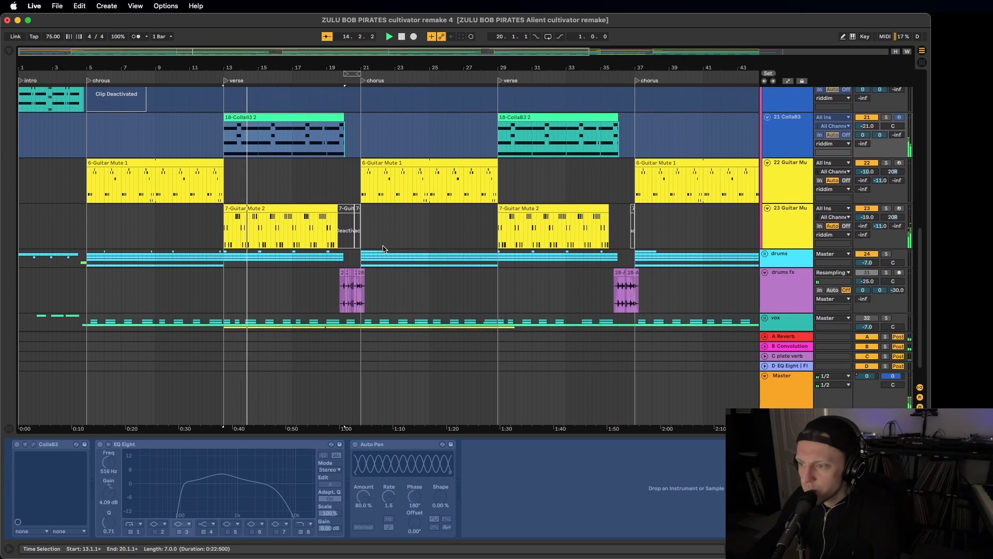
# - Inspect the devices on Guitar Mute track 23 and the B Convolution return, and play track 23 soloed from bar 13
pyautogui.click(794, 219)
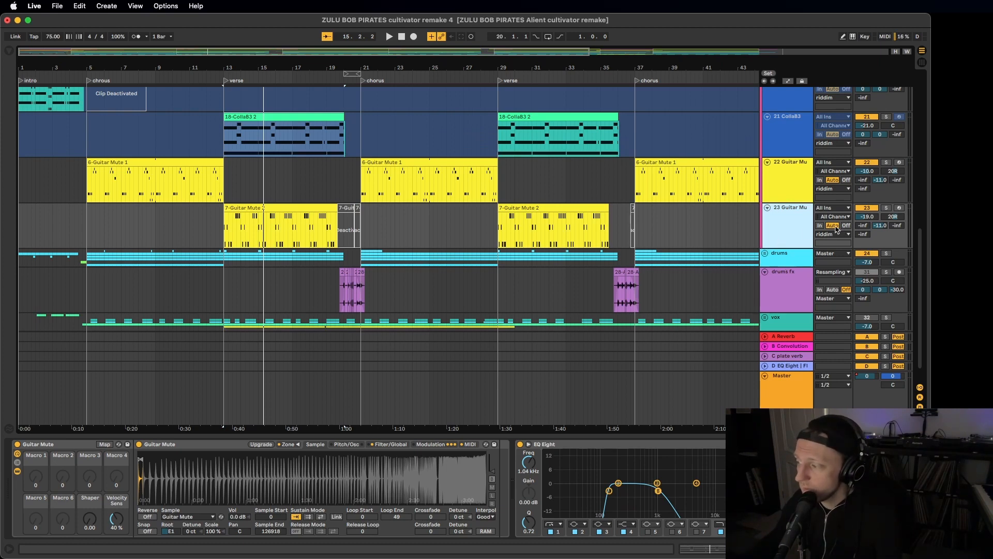
pyautogui.click(796, 350)
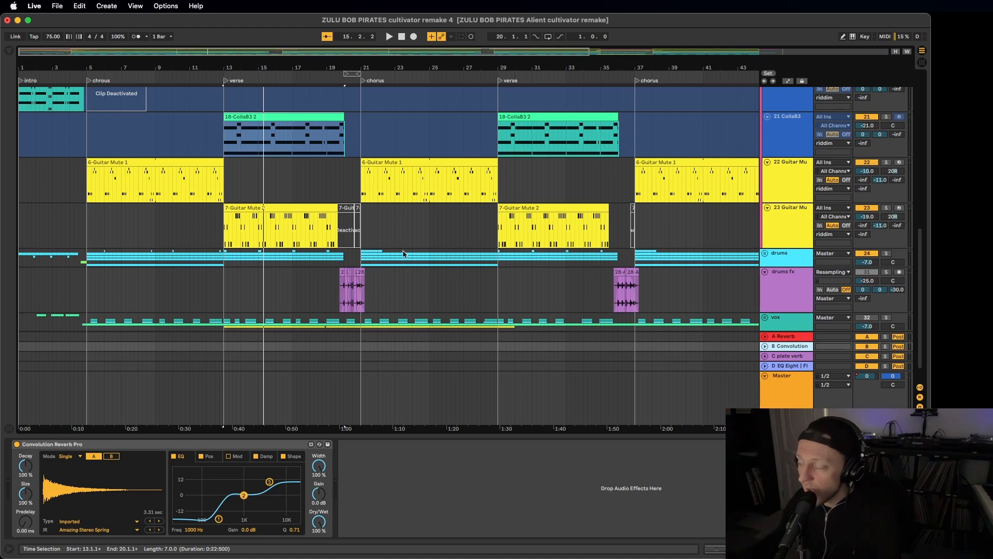
pyautogui.click(887, 208)
pyautogui.press('space')
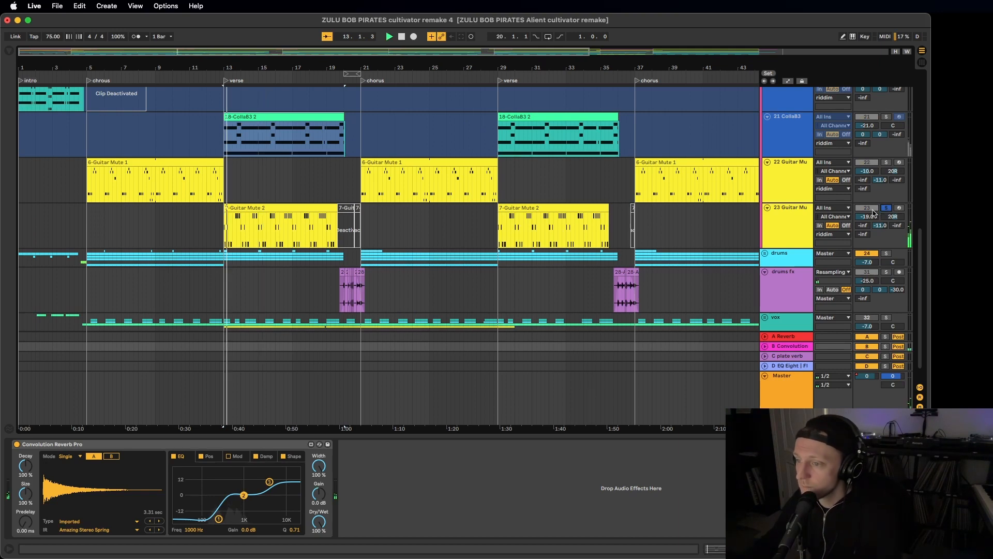
# - Solo Guitar Mute track 22, play its Guitar Mute 1 clip from bar 5, and release the solo around bar 9
pyautogui.click(148, 176)
pyautogui.press('space')
pyautogui.click(886, 162)
pyautogui.press('space')
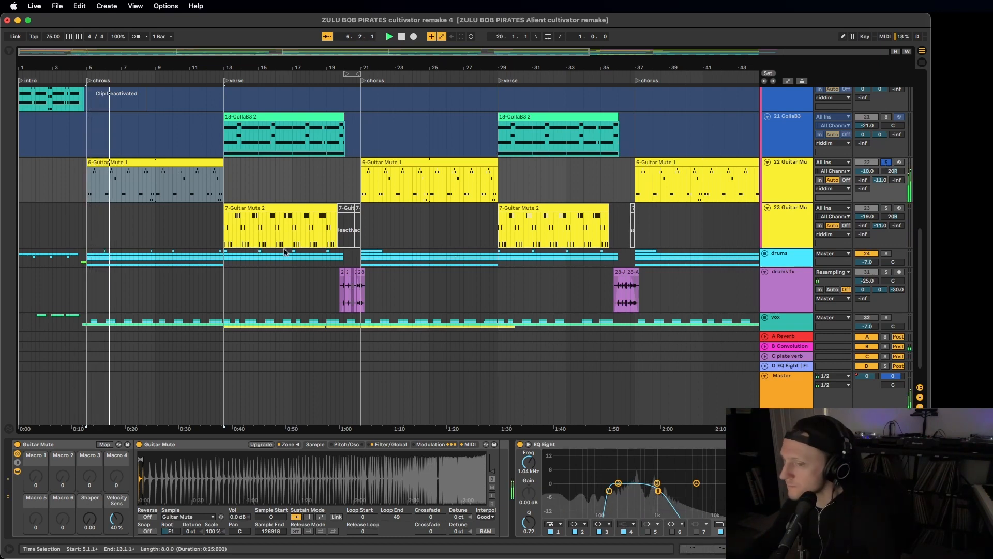
pyautogui.moveTo(133, 66); pyautogui.dragTo(194, 110)
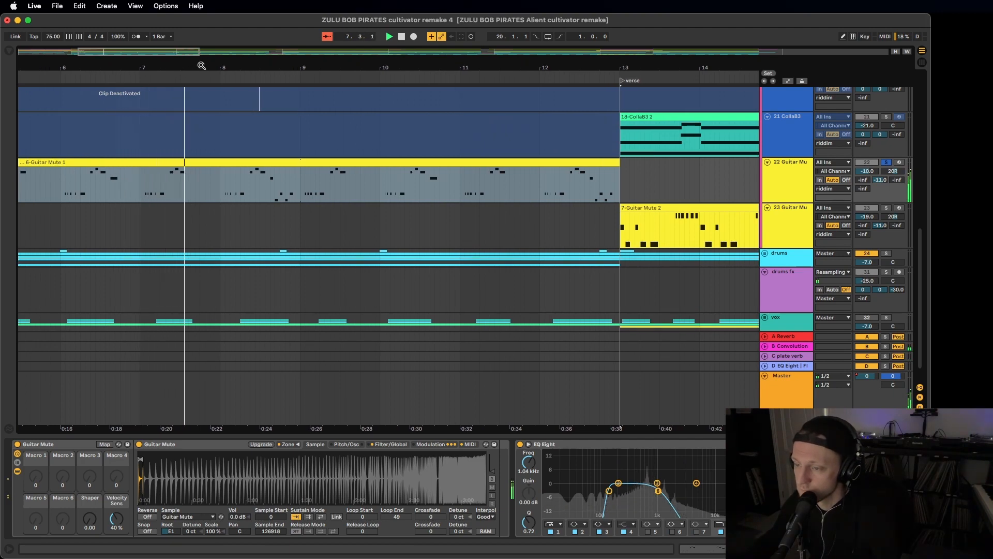
pyautogui.moveTo(211, 65); pyautogui.dragTo(210, 22)
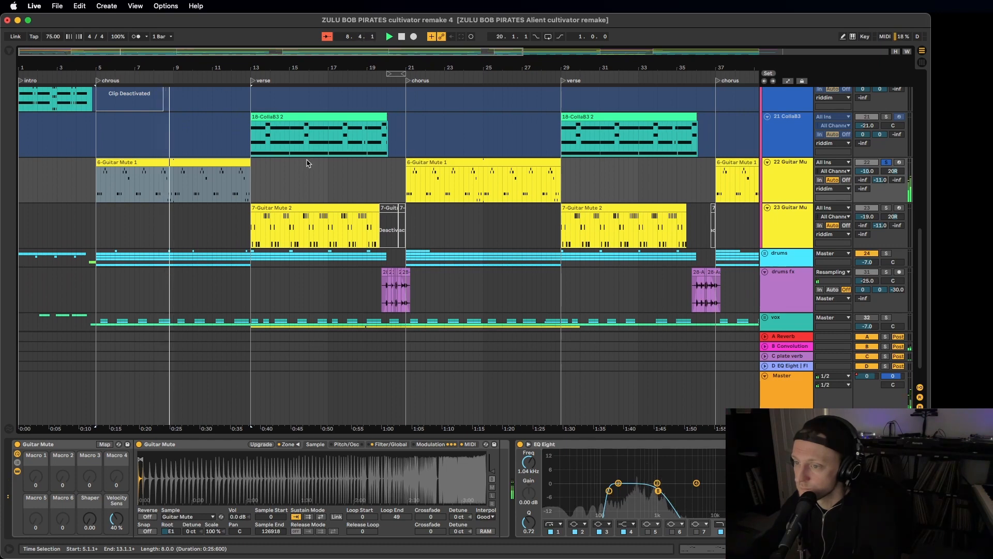
pyautogui.click(886, 163)
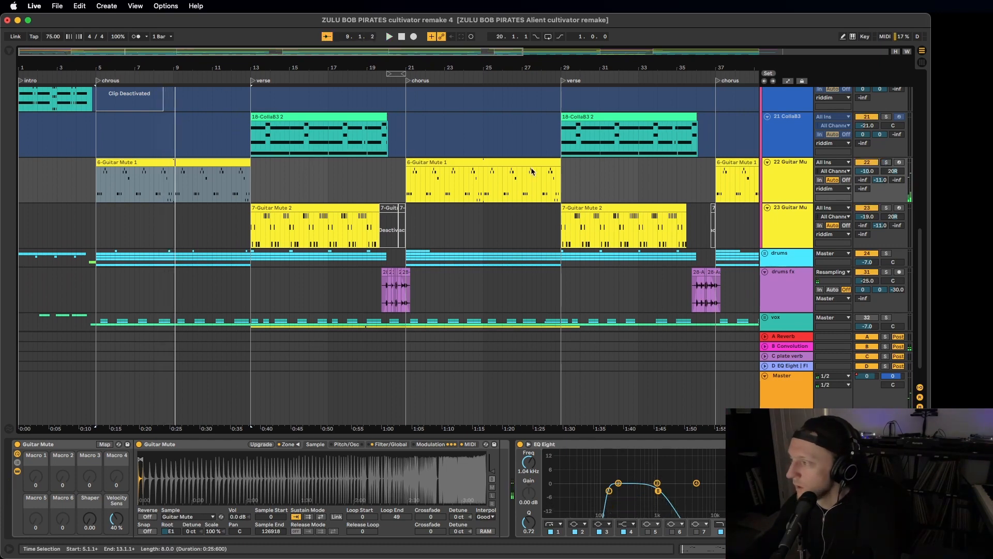
# - Solo the riddim group and play the first chorus from bar 5 to about bar 12 while looking through its tracks
pyautogui.scroll(5, 504, 166)
pyautogui.scroll(3, 504, 166)
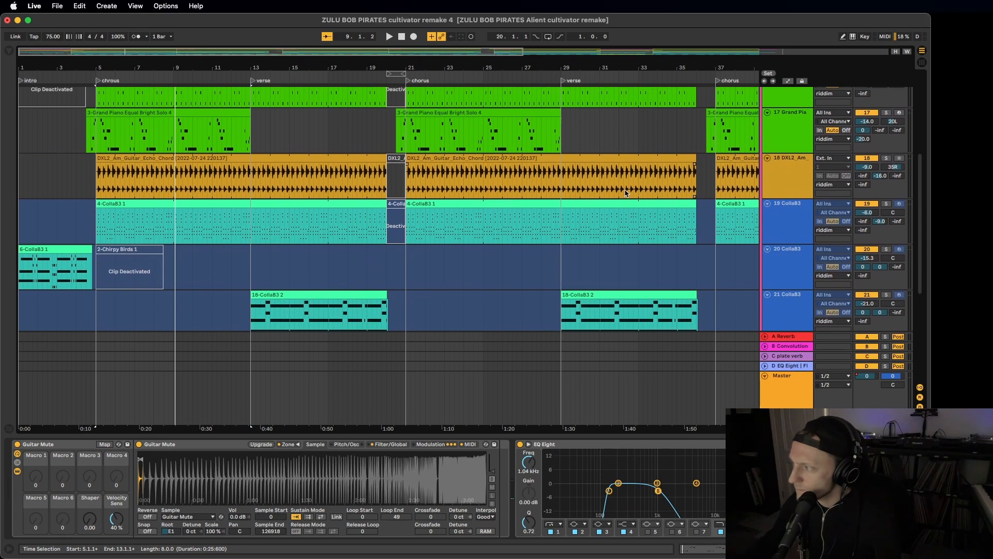
pyautogui.scroll(2, 625, 193)
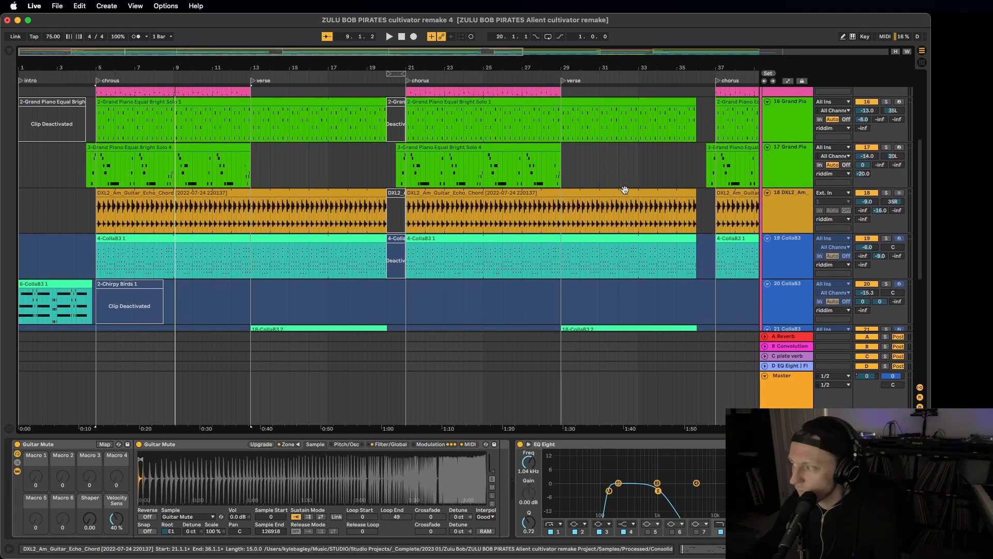
pyautogui.scroll(5, 625, 190)
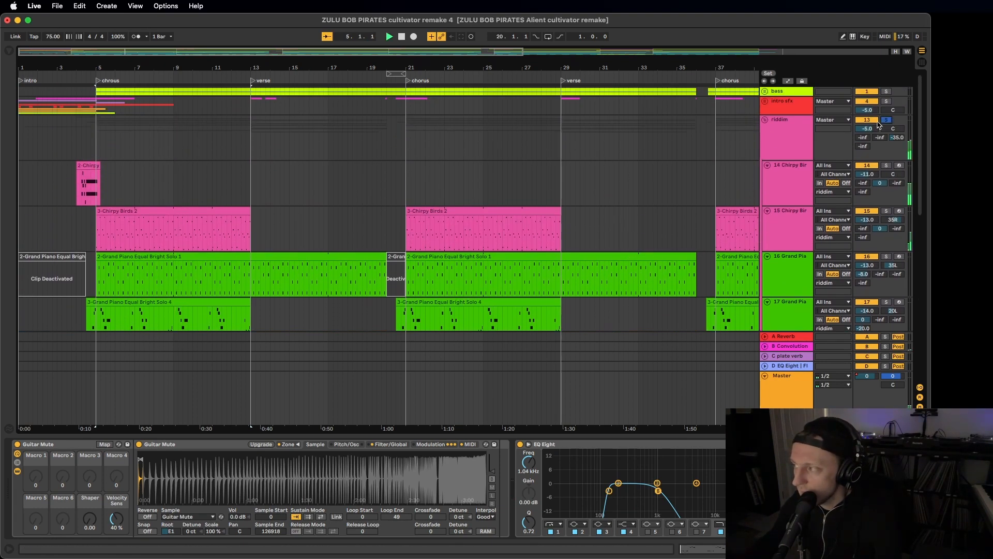
pyautogui.scroll(-5, 471, 191)
pyautogui.scroll(-7, 471, 192)
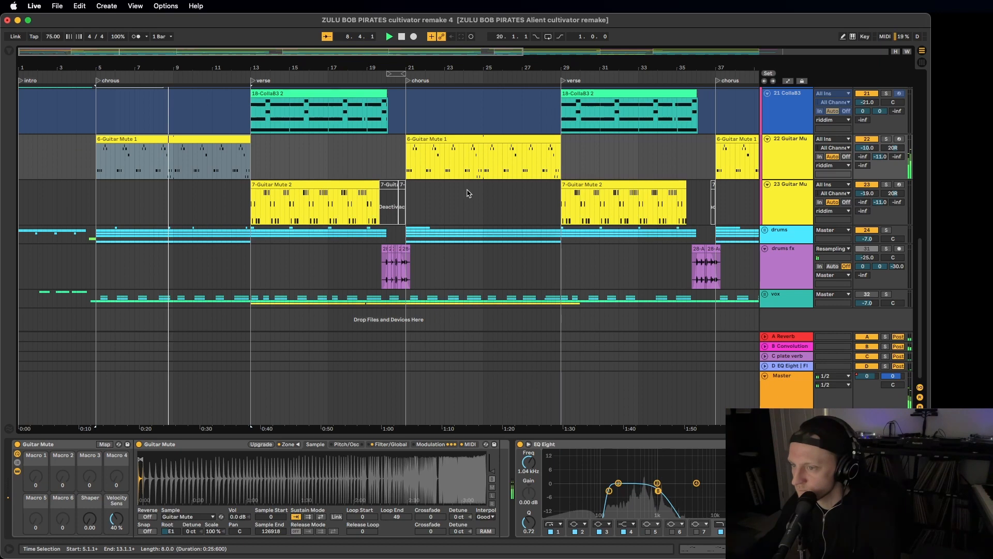
pyautogui.scroll(2, 506, 194)
pyautogui.scroll(2, 507, 195)
pyautogui.scroll(-3, 507, 194)
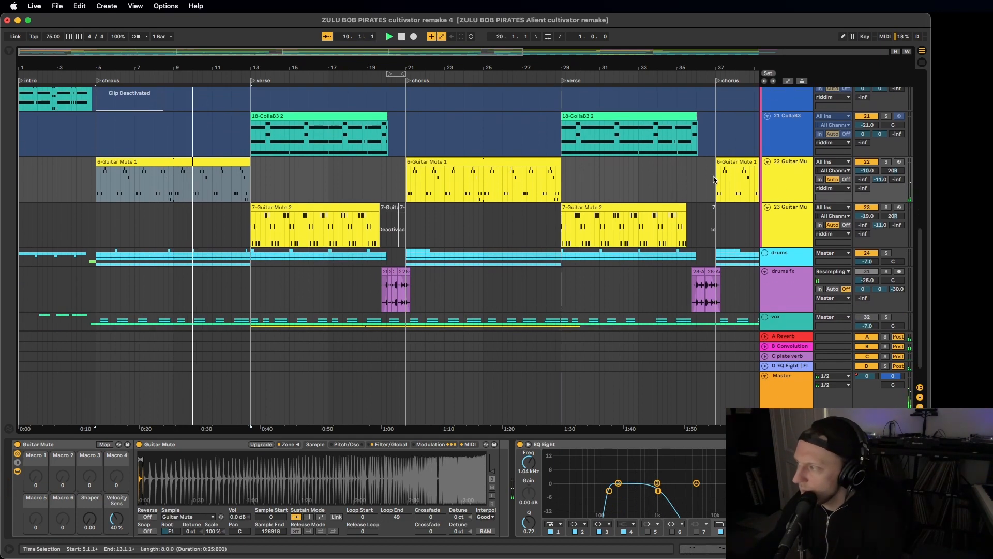
pyautogui.scroll(8, 693, 178)
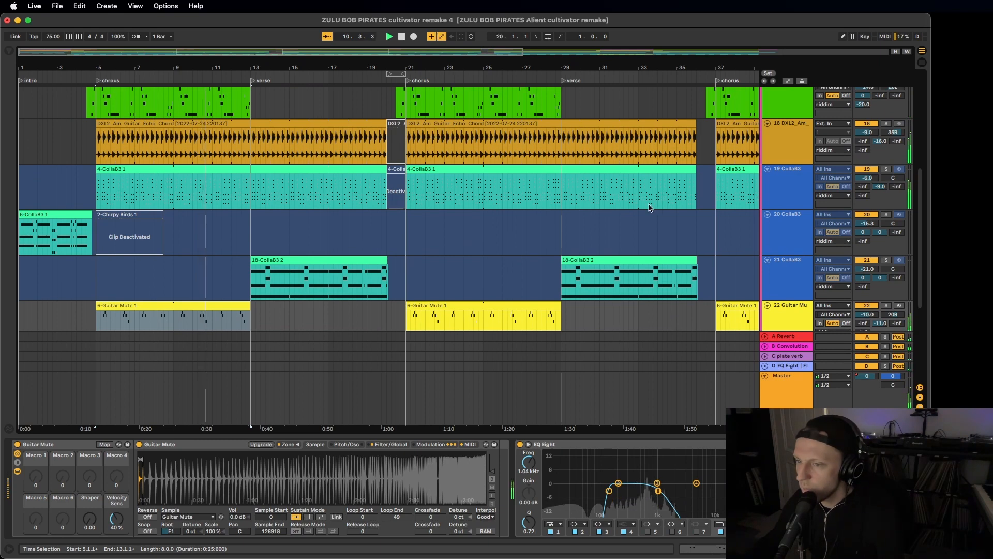
pyautogui.scroll(5, 648, 208)
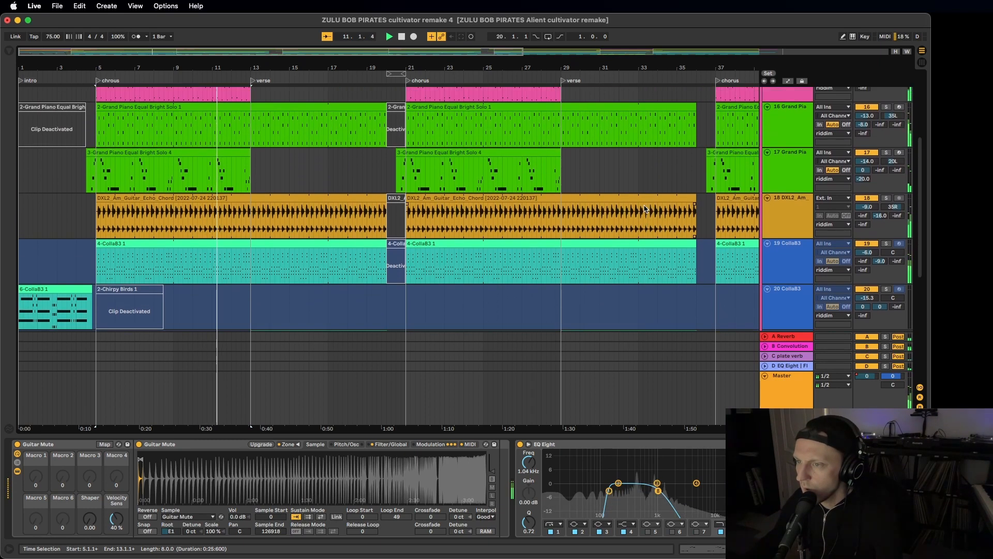
pyautogui.scroll(4, 644, 209)
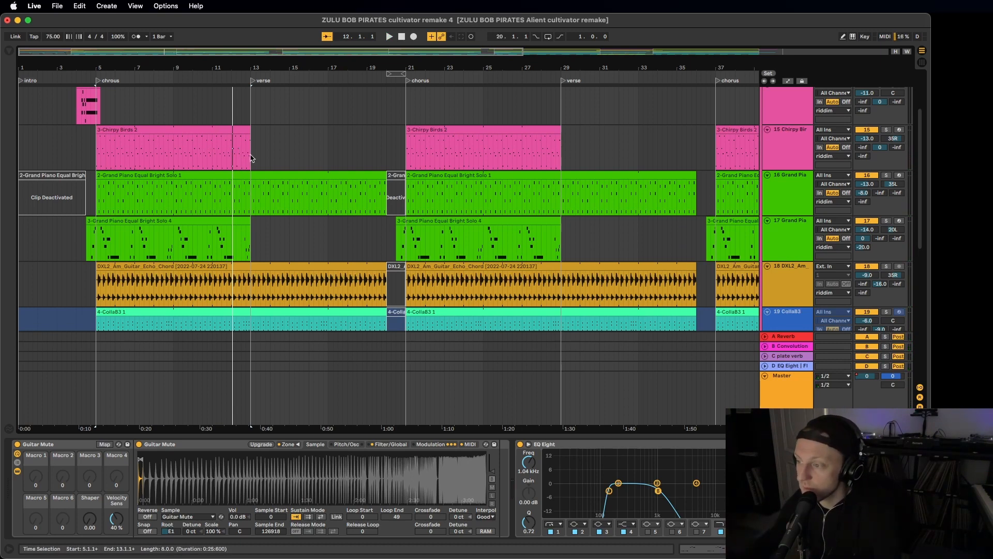
# - Play the transition into the second chorus from 20.2.1 and stop around bar 22, viewing the tracks down to drums fx
pyautogui.click(389, 238)
pyautogui.press('space')
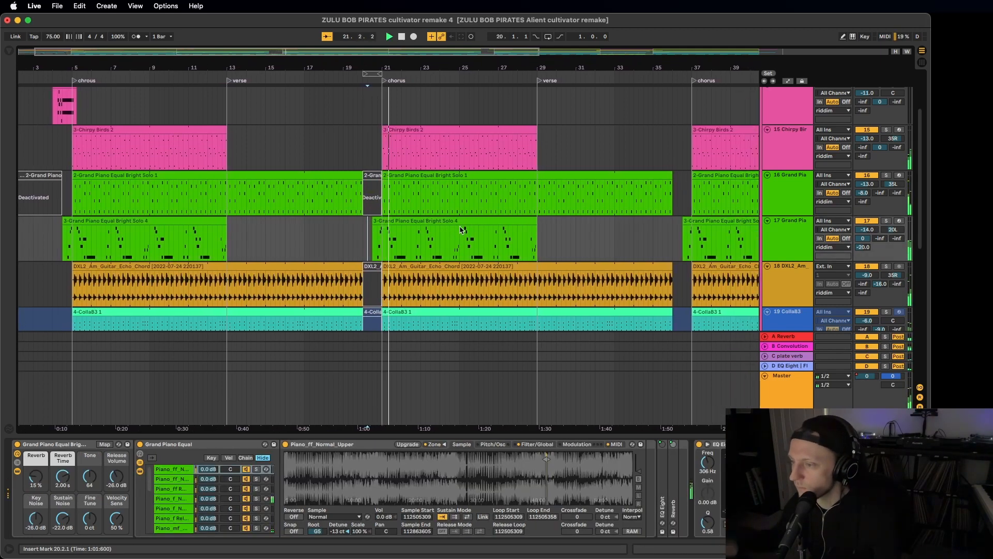
pyautogui.scroll(-5, 458, 229)
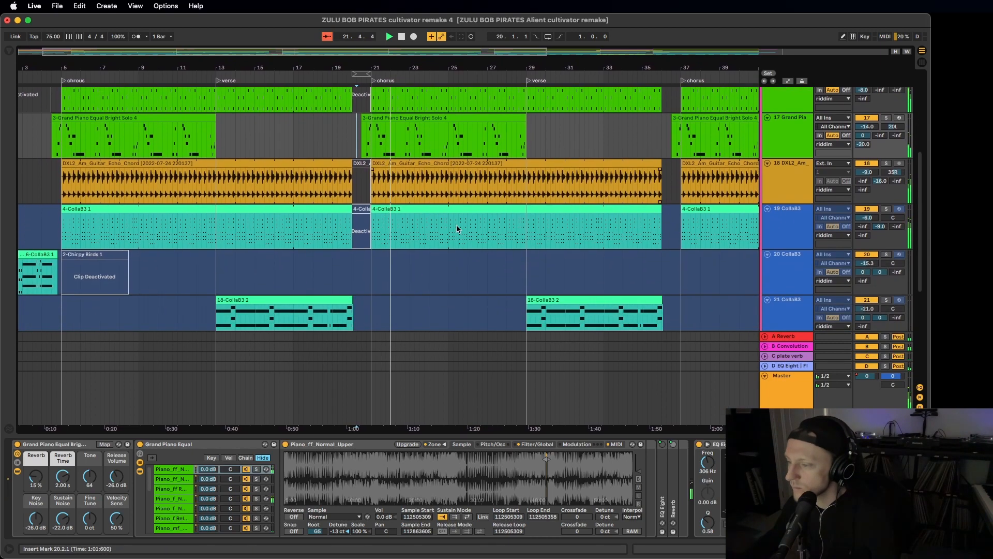
pyautogui.scroll(-6, 458, 230)
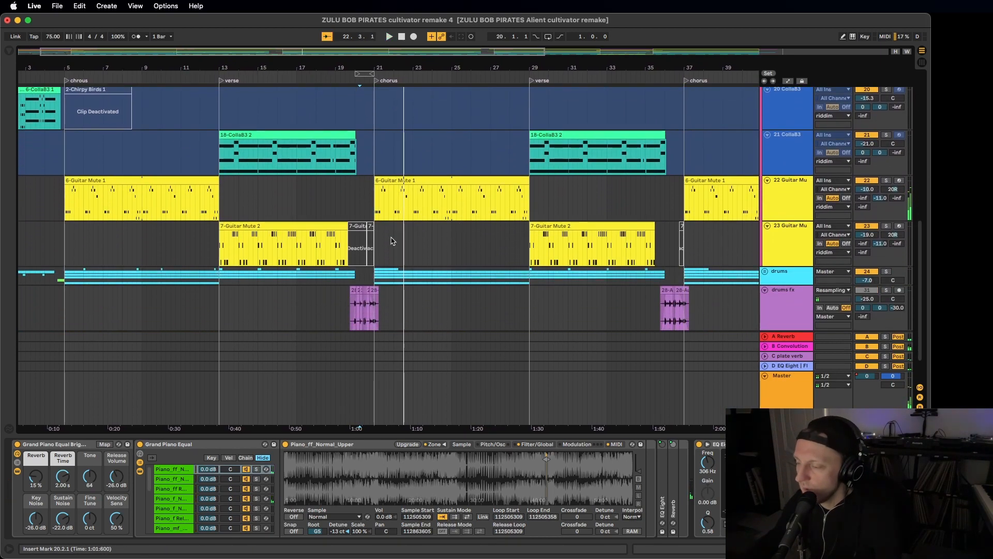
# - Select the 7-Guitar Mute 2 clip at bar 13 on track 23 to show its devices
pyautogui.click(279, 226)
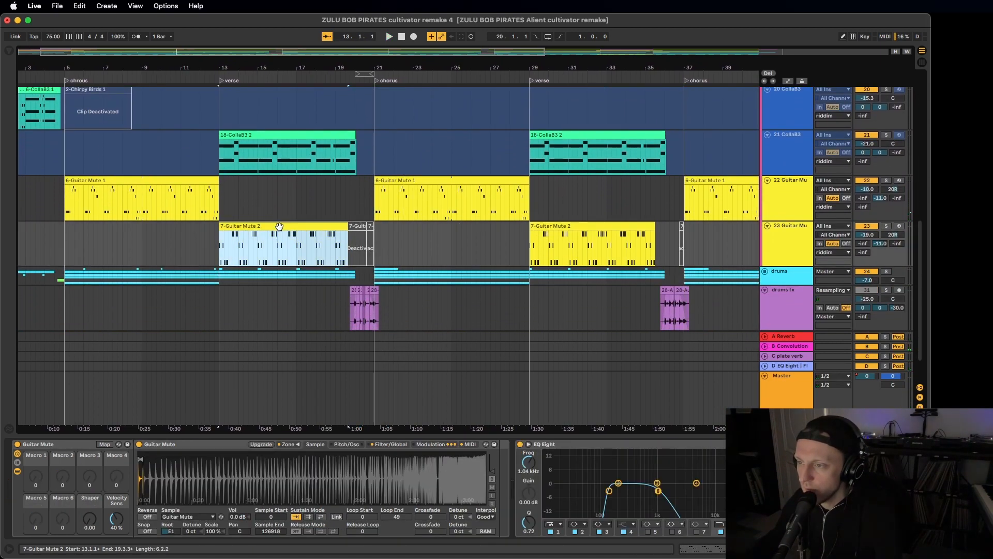
pyautogui.scroll(2, 279, 228)
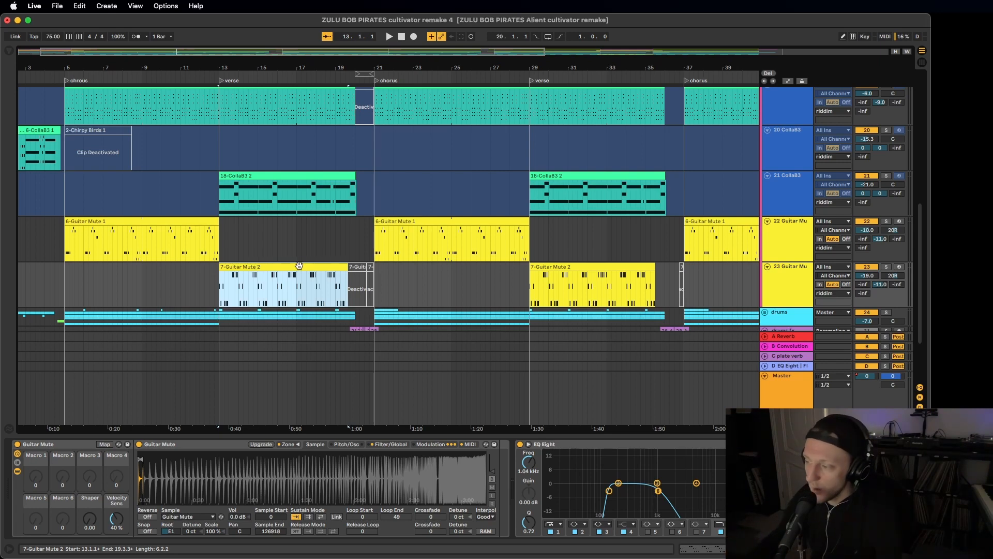
# - Play the verse from bar 13 to about bar 17 with the riddim group soloed while looking through its tracks
pyautogui.scroll(-1, 300, 264)
pyautogui.press('space')
pyautogui.scroll(-1, 300, 264)
pyautogui.scroll(-3, 300, 263)
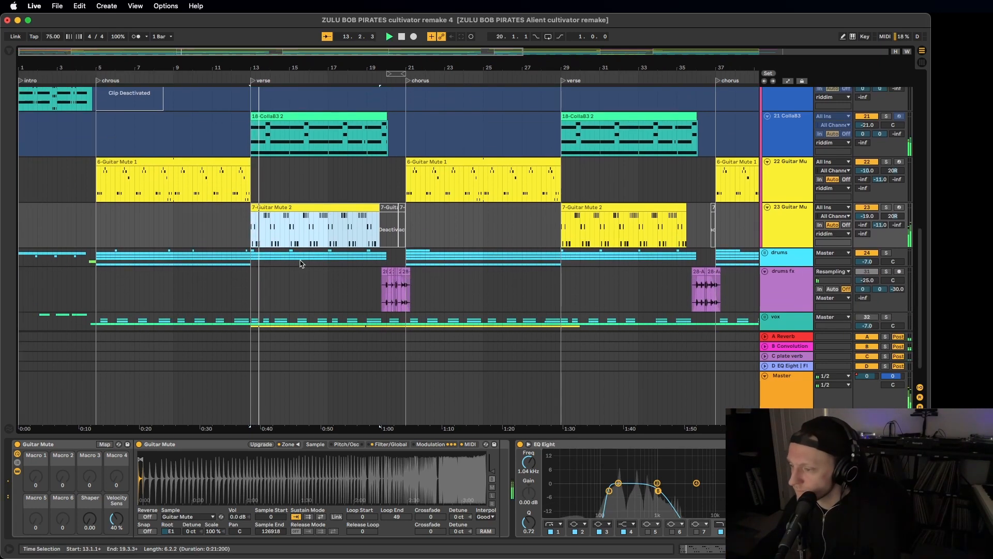
pyautogui.scroll(3, 300, 260)
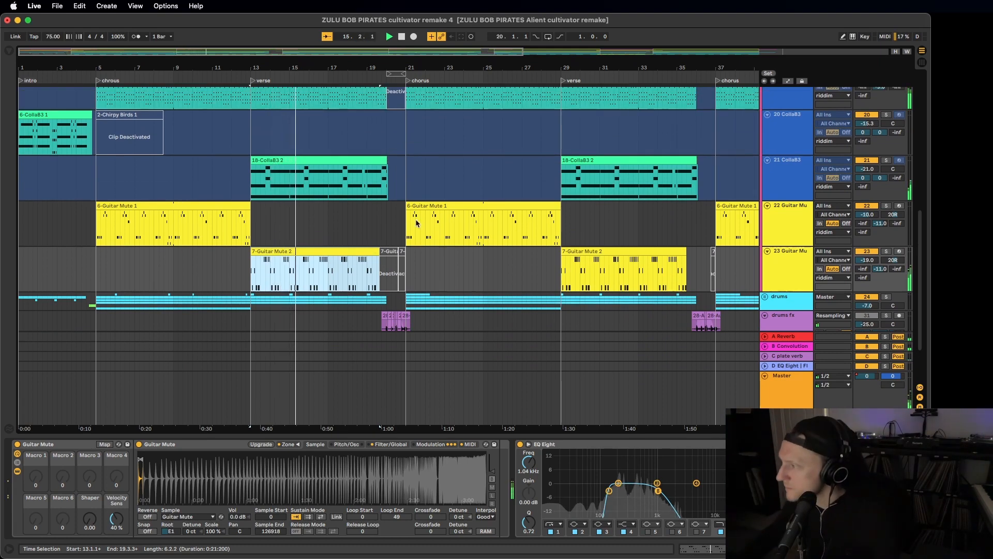
pyautogui.scroll(5, 437, 206)
pyautogui.scroll(14, 439, 207)
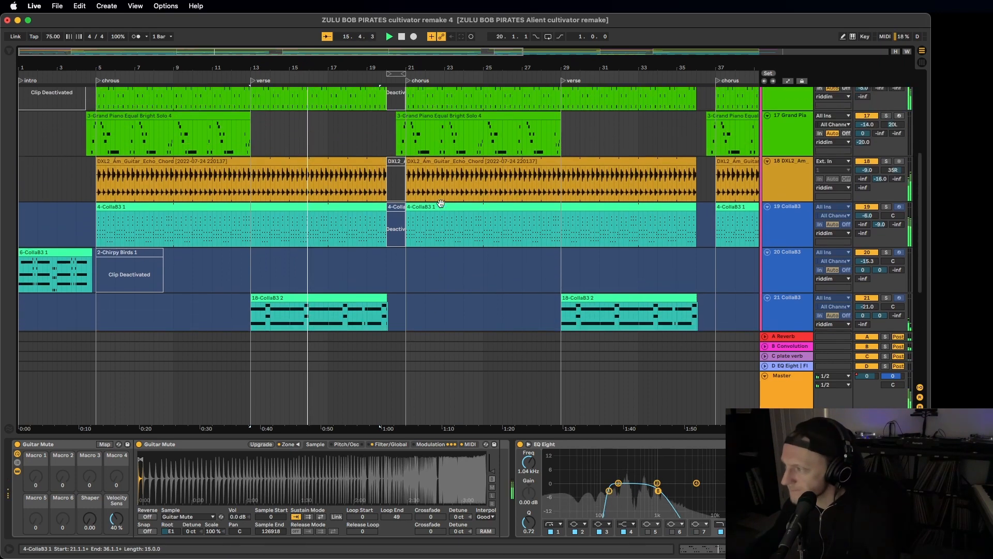
pyautogui.scroll(2, 642, 205)
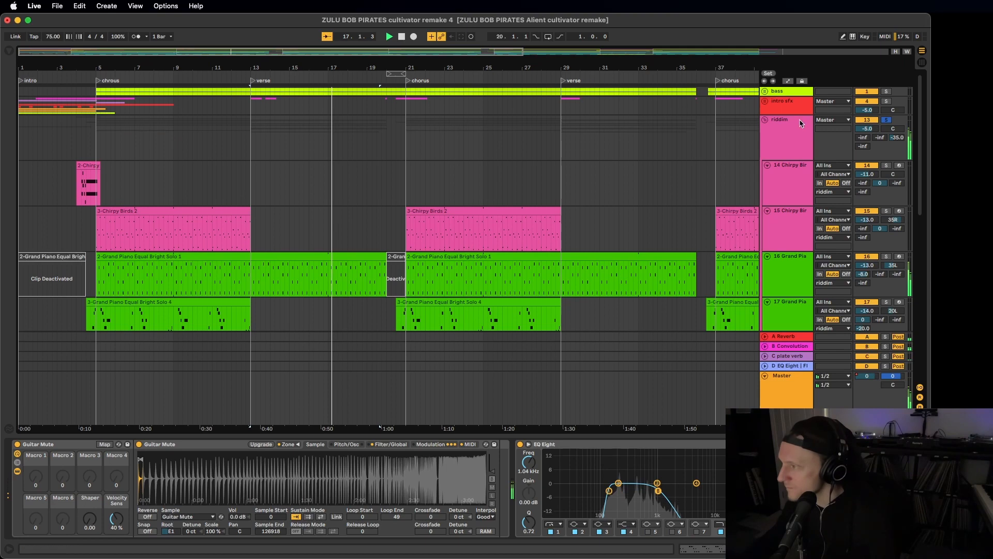
# - Fold the riddim group and add the bass and drums groups to the solo
pyautogui.click(766, 120)
pyautogui.click(886, 92)
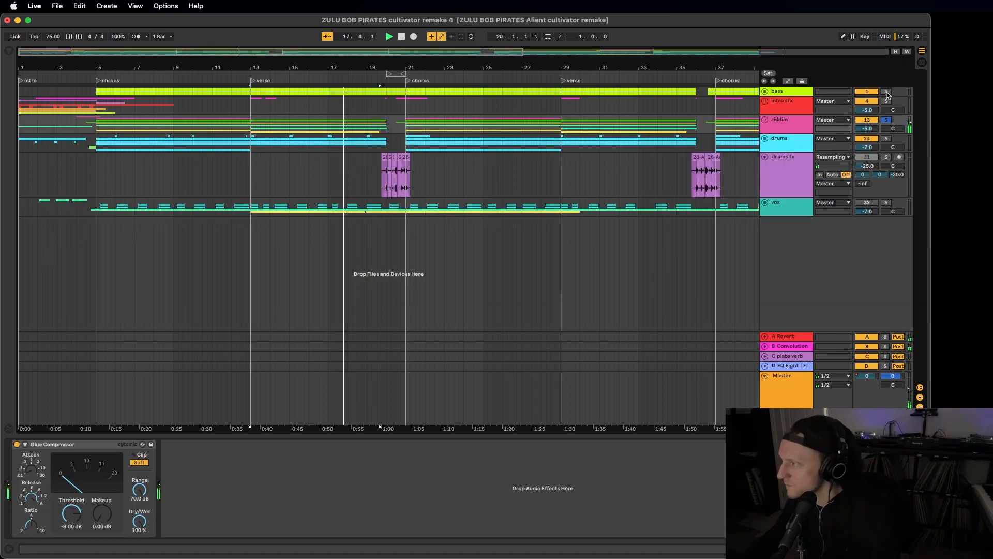
pyautogui.click(886, 138)
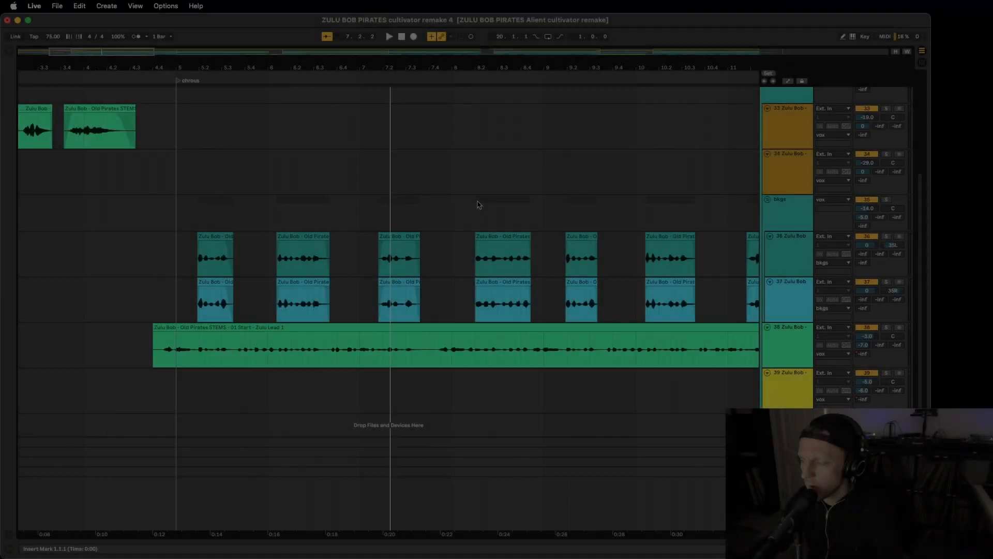
# - Solo lead vocal track 39 and play its first Zulu Lead 2 clip from bar 13, stopping near 13.4
pyautogui.hscroll(2, 476, 204)
pyautogui.hscroll(8, 478, 205)
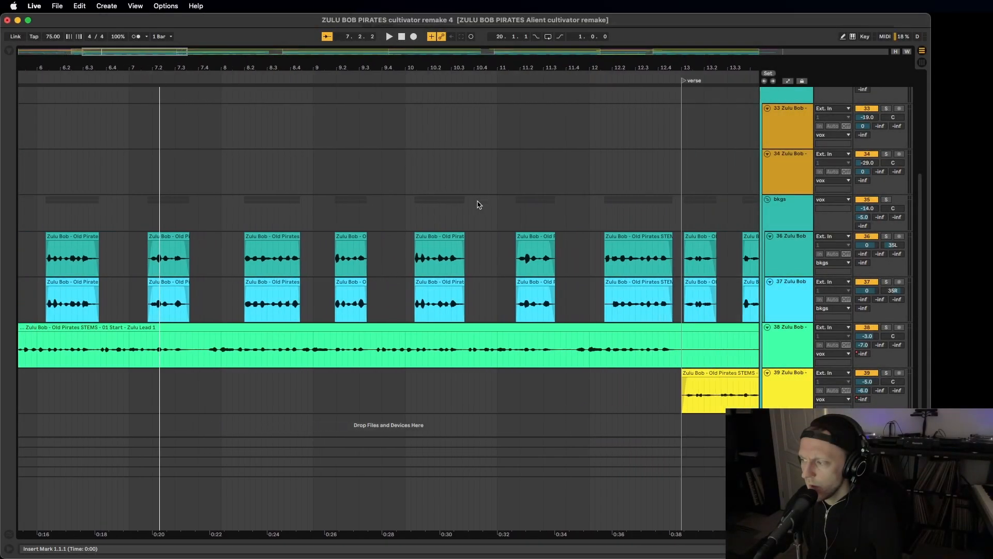
pyautogui.hscroll(-5, 478, 202)
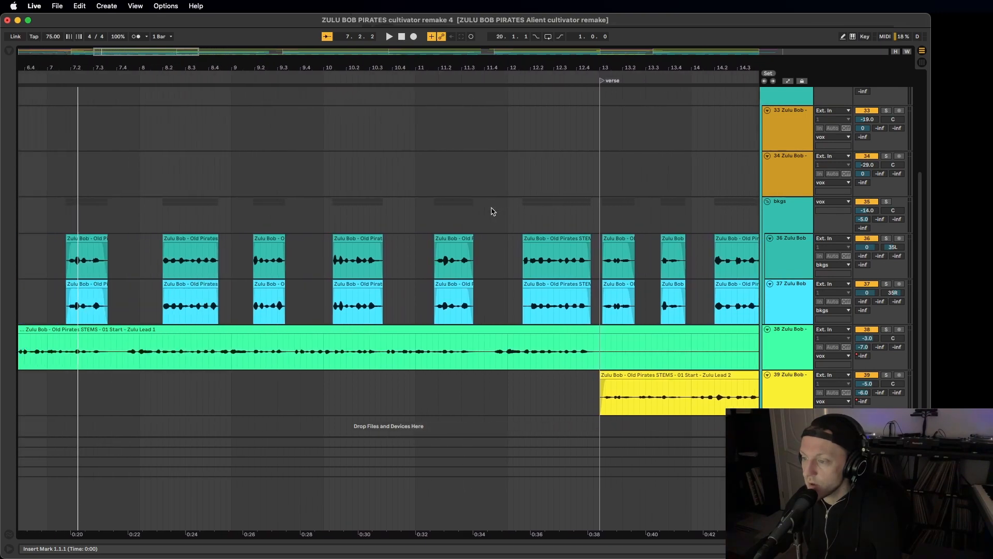
pyautogui.moveTo(259, 67); pyautogui.dragTo(311, 64)
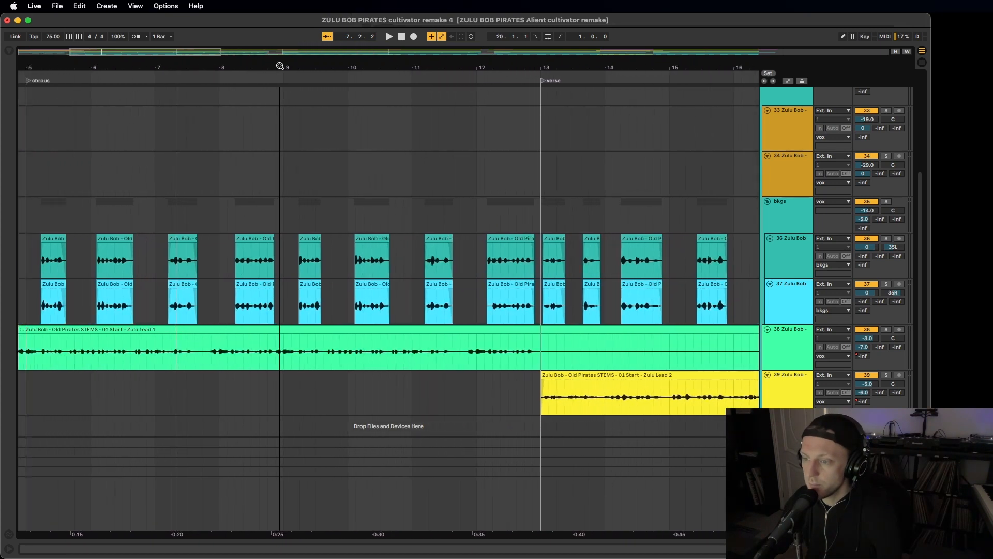
pyautogui.click(623, 374)
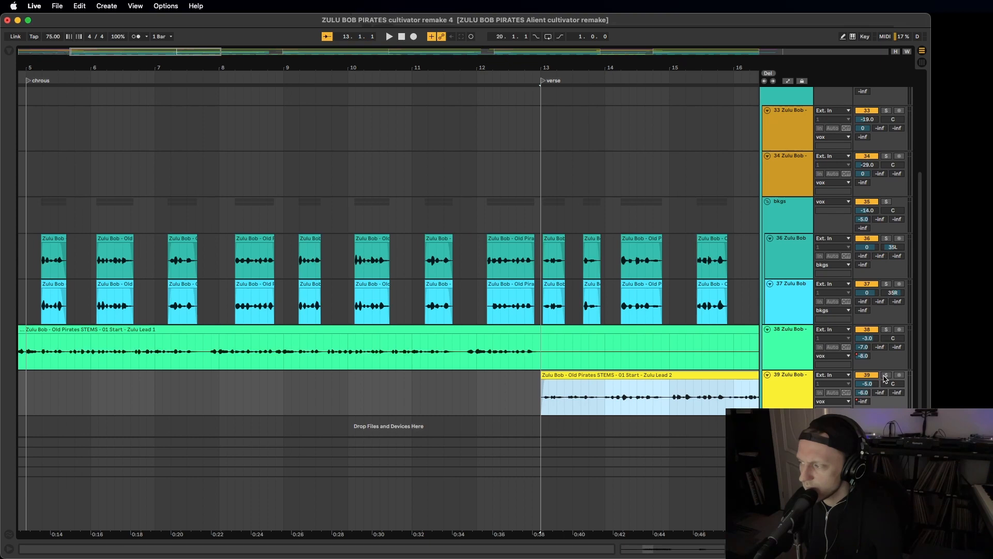
pyautogui.click(886, 376)
pyautogui.press('space')
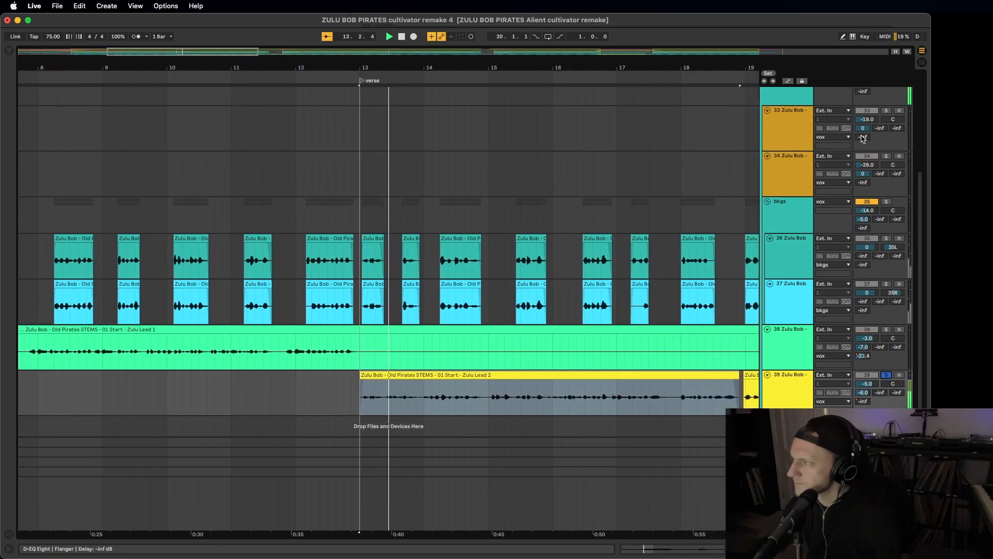
pyautogui.scroll(1, 771, 199)
pyautogui.press('space')
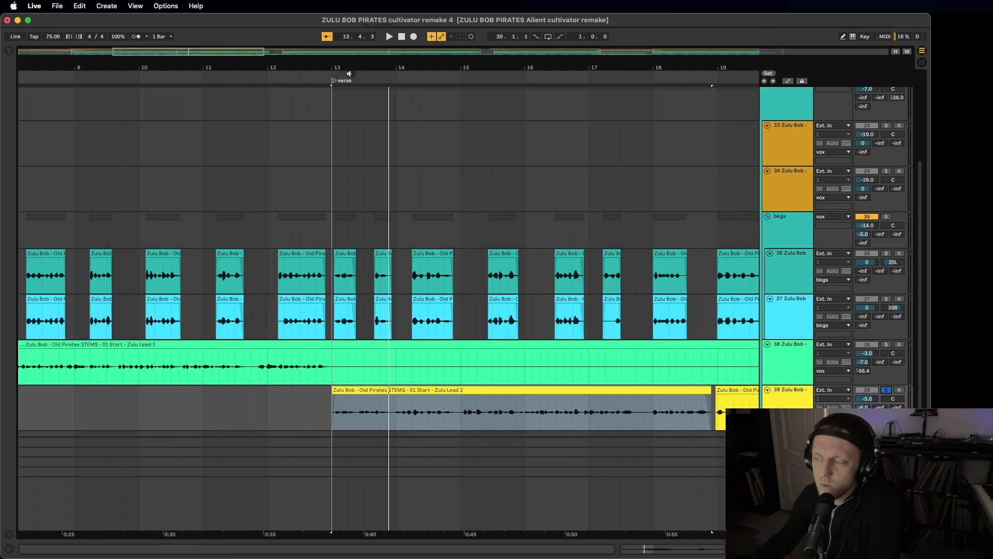
# - Look over the lead and backing vocal clips from the intro to the bridge and show track 39's device chain
pyautogui.moveTo(351, 70); pyautogui.dragTo(324, 41)
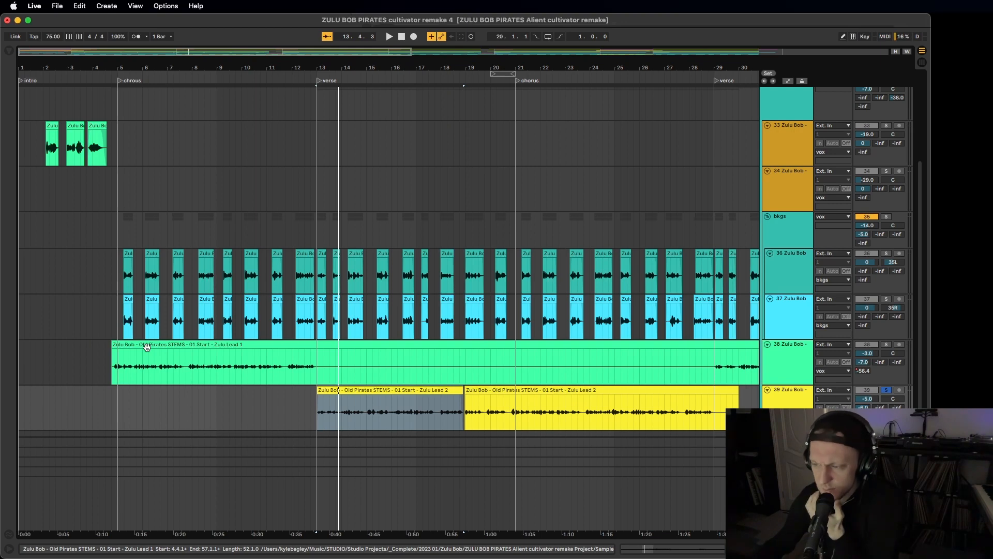
pyautogui.scroll(-1, 149, 352)
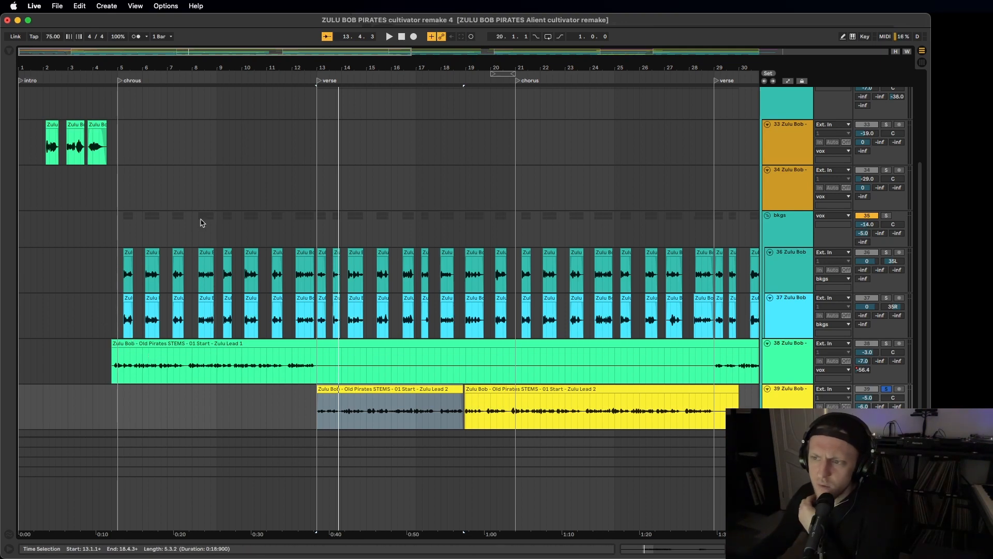
pyautogui.moveTo(119, 56); pyautogui.dragTo(91, 88)
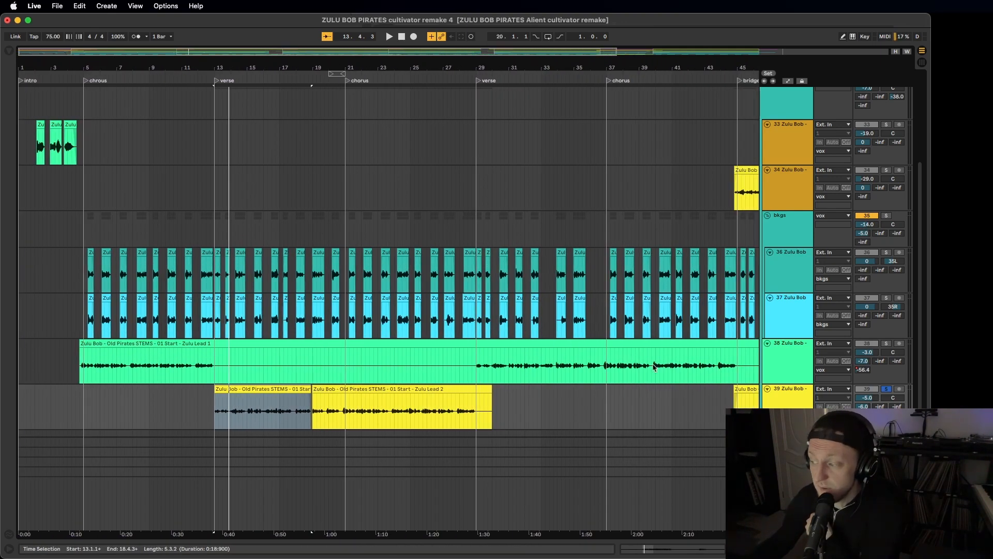
pyautogui.scroll(-1, 818, 393)
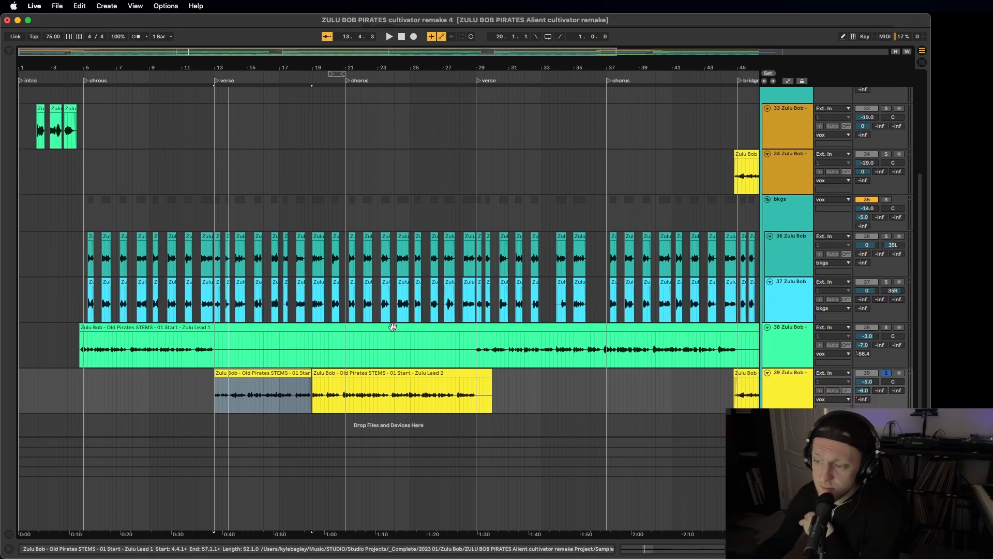
pyautogui.doubleClick(788, 393)
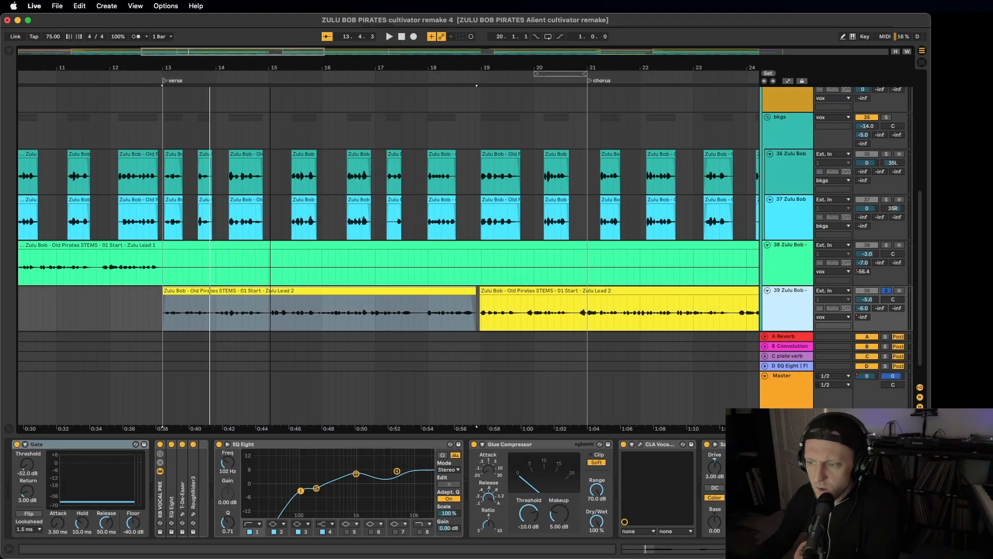
# - Unfold and refold the EQ Eight and the T-De-Esser inside track 39's KB VOCAL PRE rack to examine them
pyautogui.moveTo(268, 67); pyautogui.dragTo(270, 66)
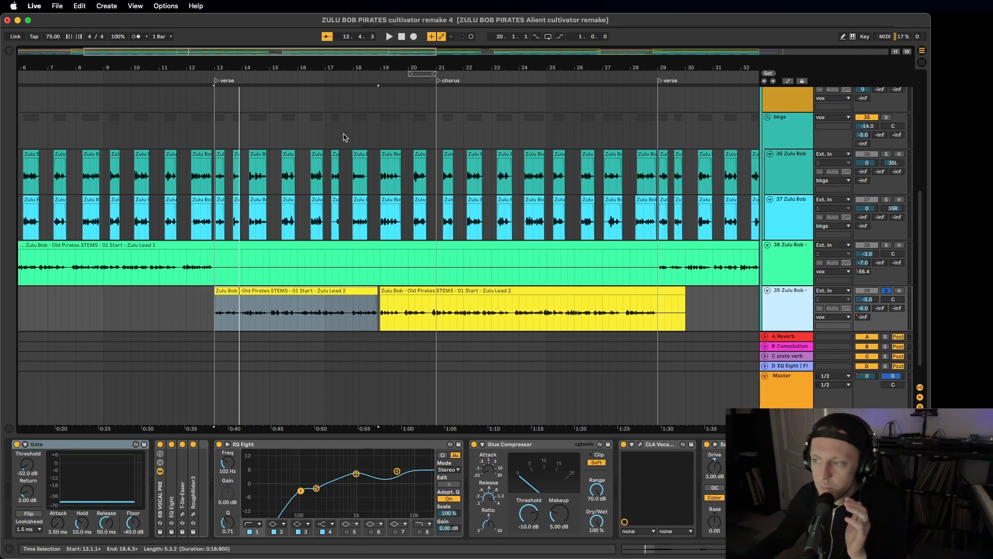
pyautogui.moveTo(362, 68); pyautogui.dragTo(370, 136)
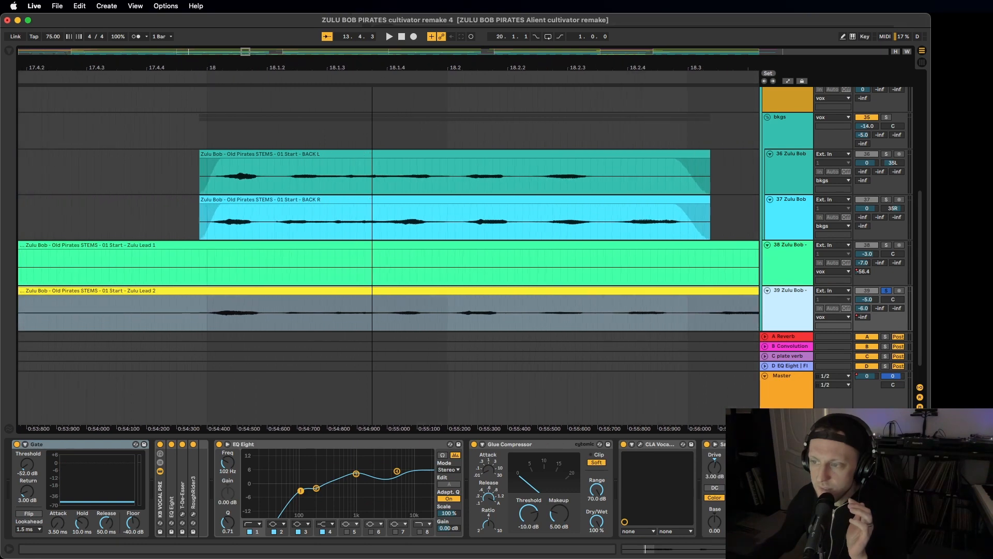
pyautogui.click(221, 66)
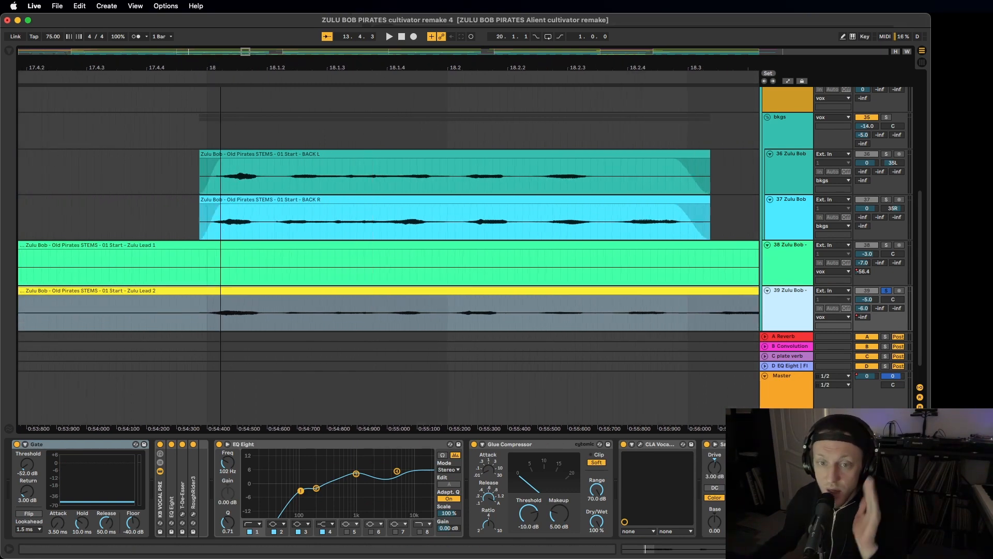
pyautogui.moveTo(221, 67); pyautogui.dragTo(221, 1)
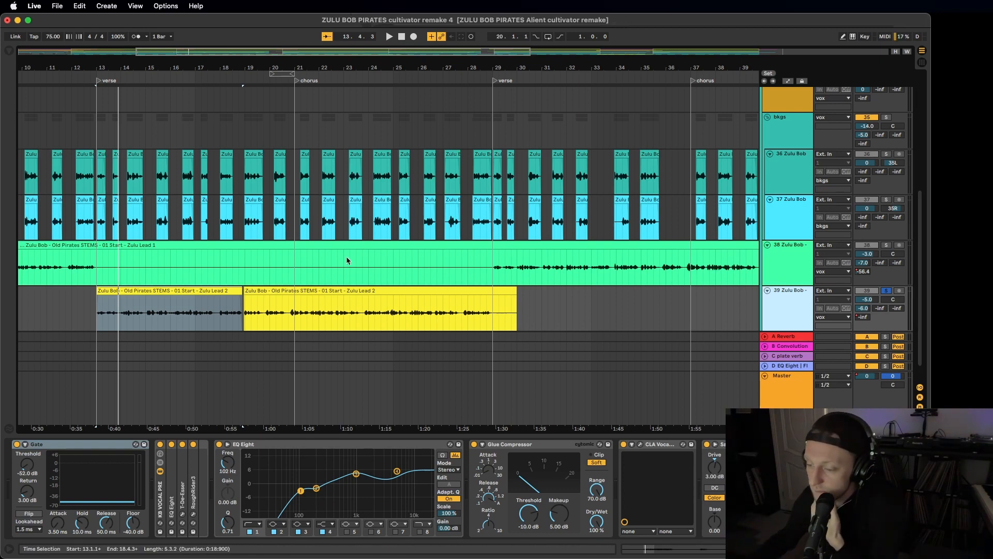
pyautogui.click(160, 502)
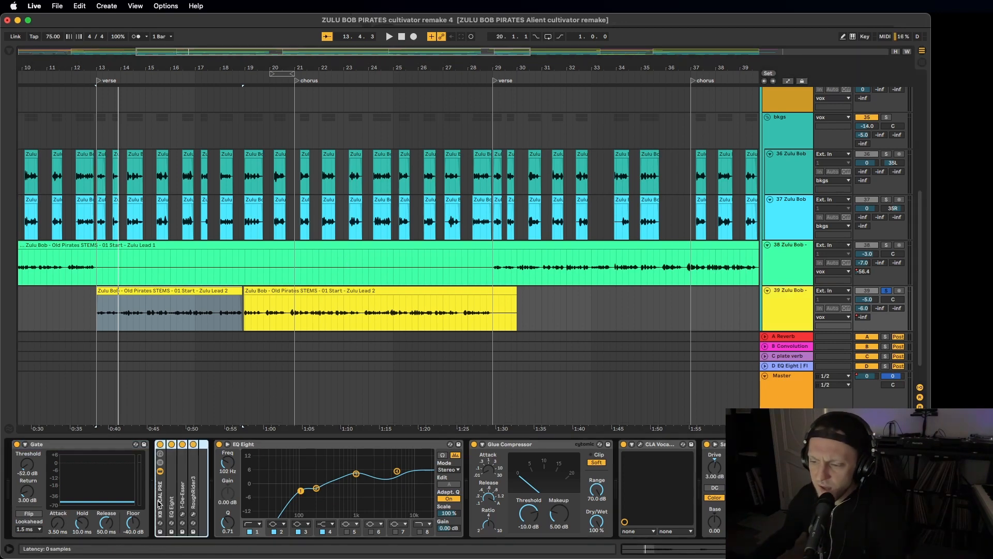
pyautogui.doubleClick(172, 483)
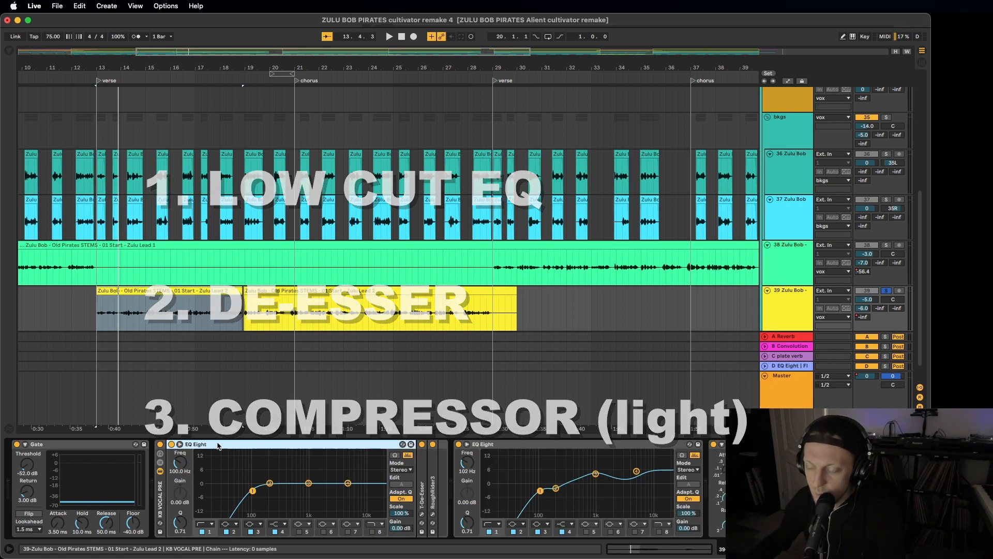
pyautogui.doubleClick(247, 445)
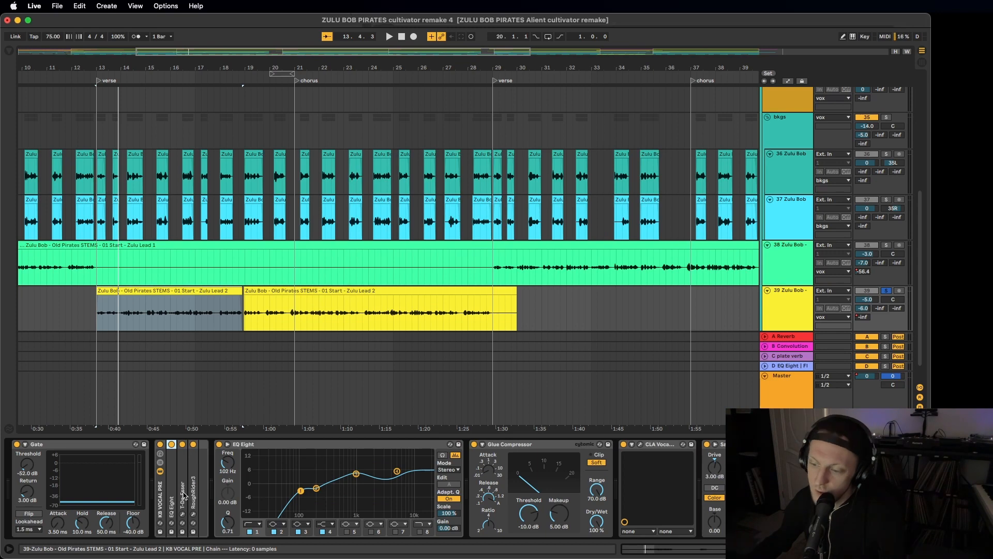
pyautogui.doubleClick(183, 491)
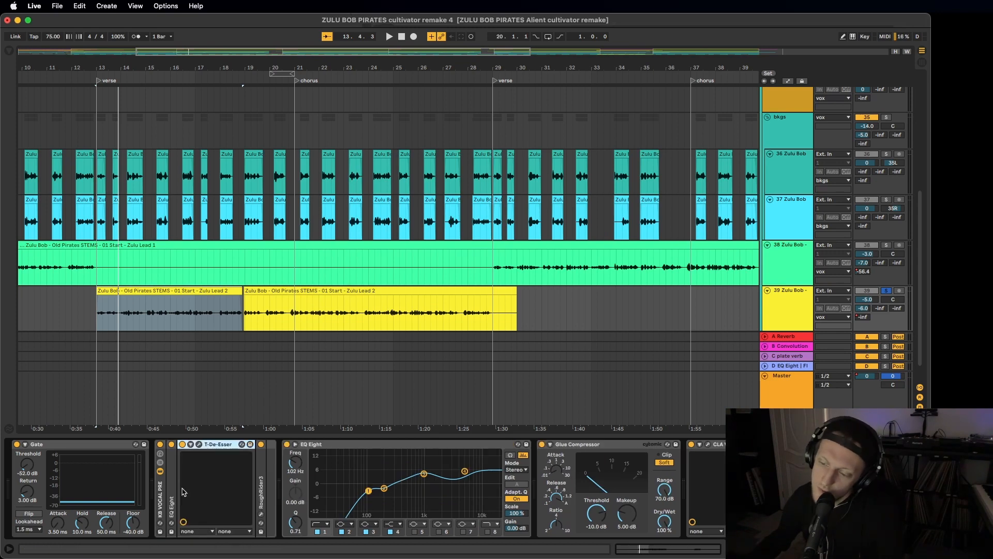
pyautogui.doubleClick(218, 445)
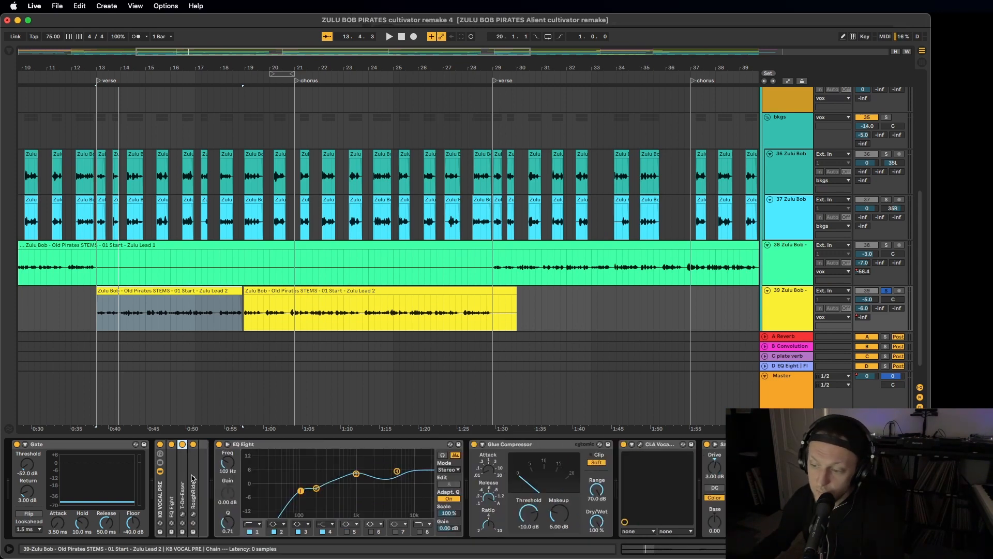
# - Unfold RoughRider3 in the KB VOCAL PRE rack, view its settings in the plug-in window, then close and fold it
pyautogui.doubleClick(193, 479)
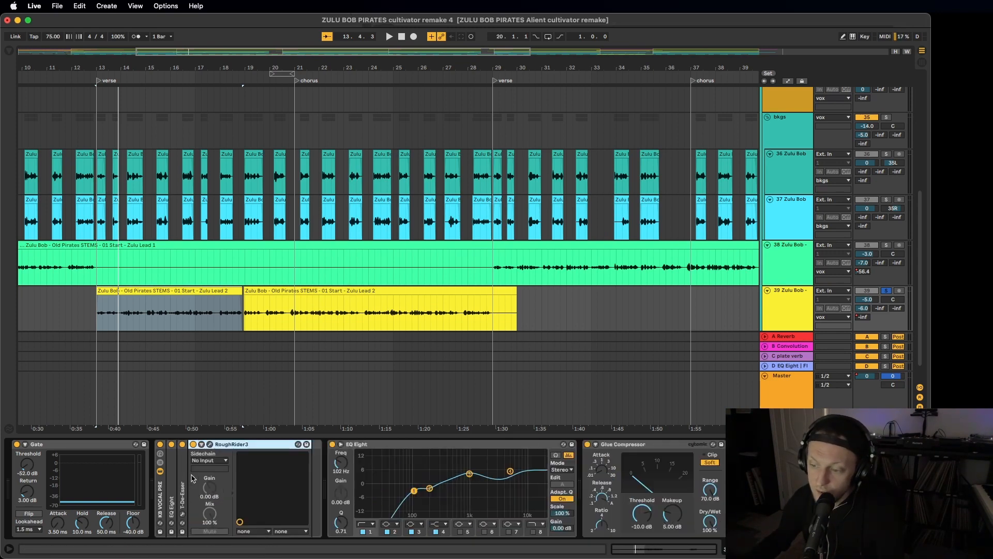
pyautogui.click(210, 444)
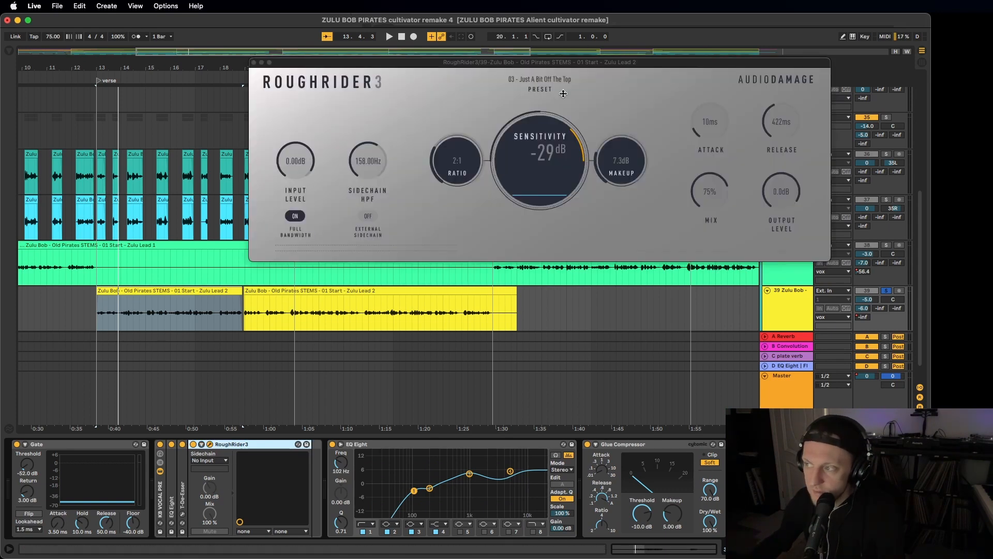
pyautogui.click(252, 62)
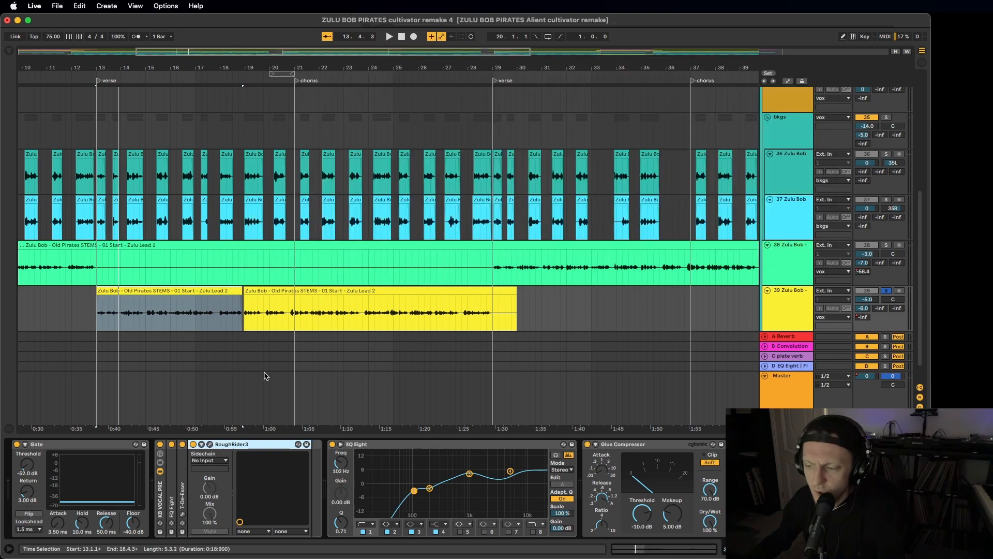
pyautogui.doubleClick(256, 445)
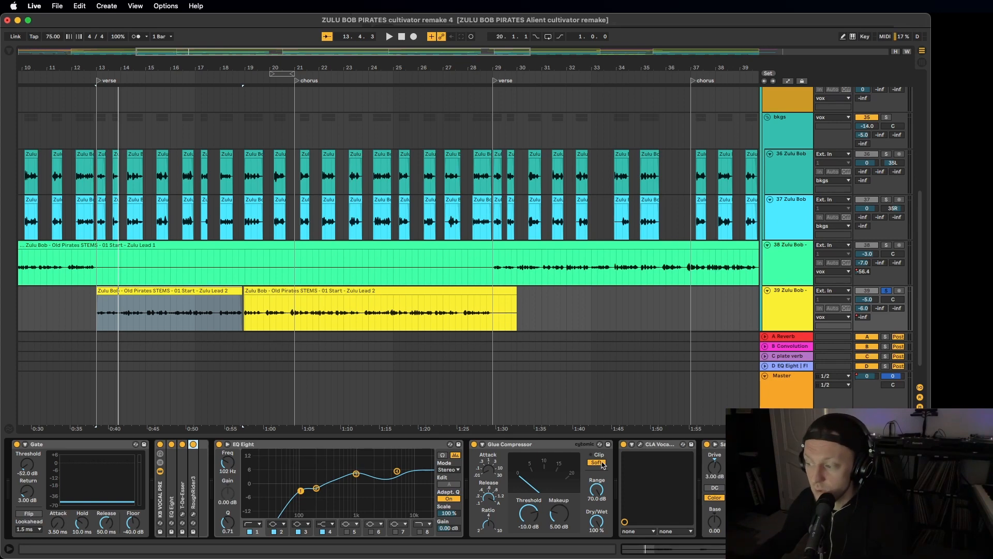
# - Examine the EQ Eight after the KB VOCAL PRE rack, then select the Glue Compressor that follows it
pyautogui.hscroll(1, 499, 464)
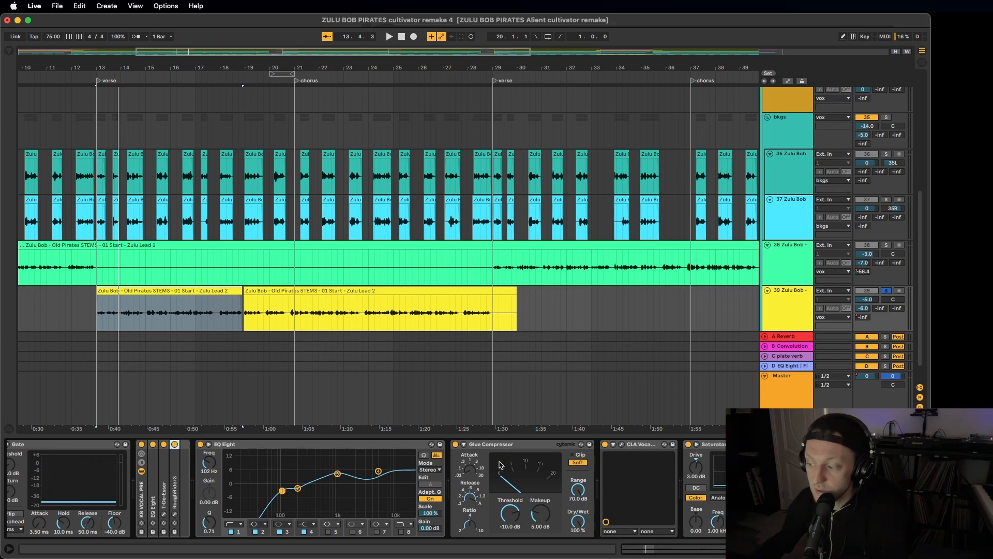
pyautogui.hscroll(-1, 499, 464)
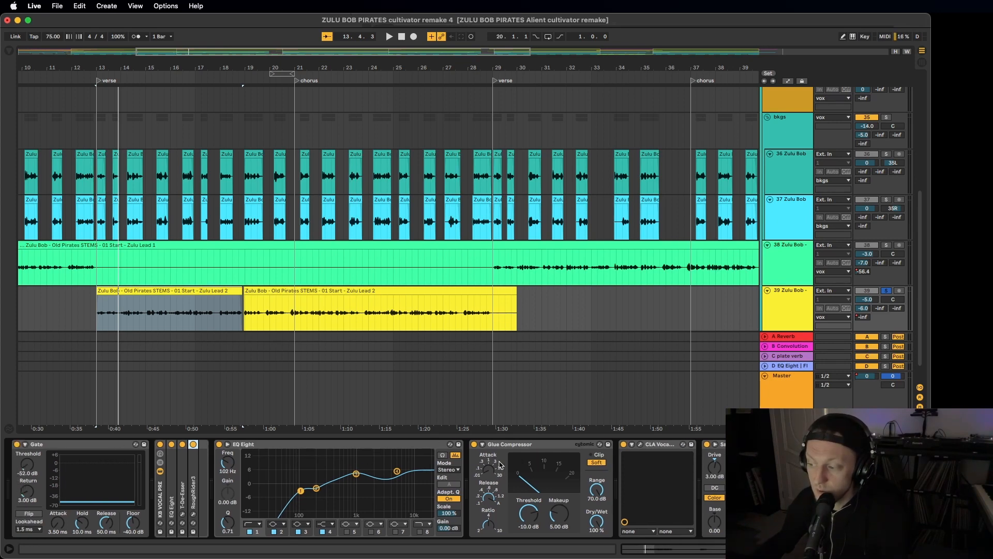
pyautogui.click(305, 446)
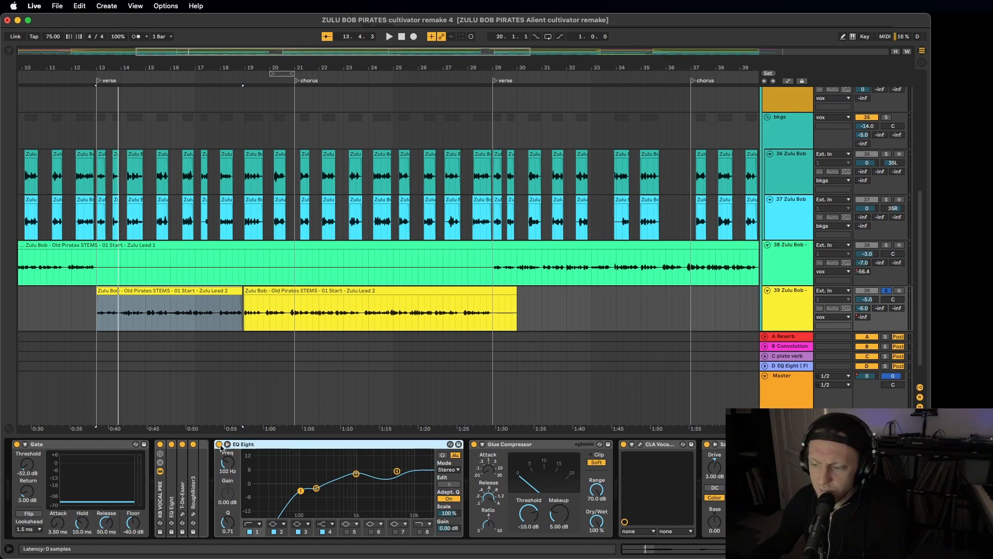
pyautogui.click(160, 500)
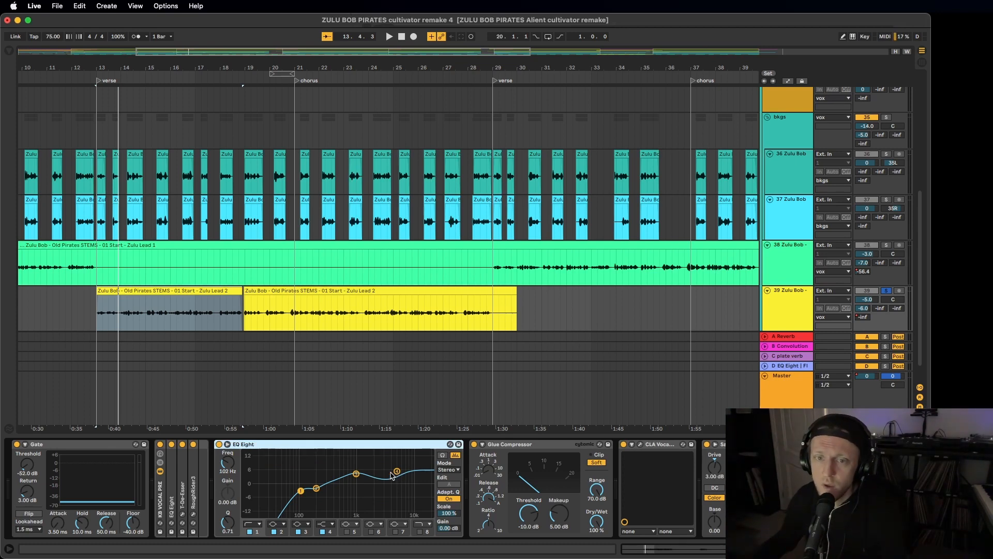
pyautogui.click(481, 455)
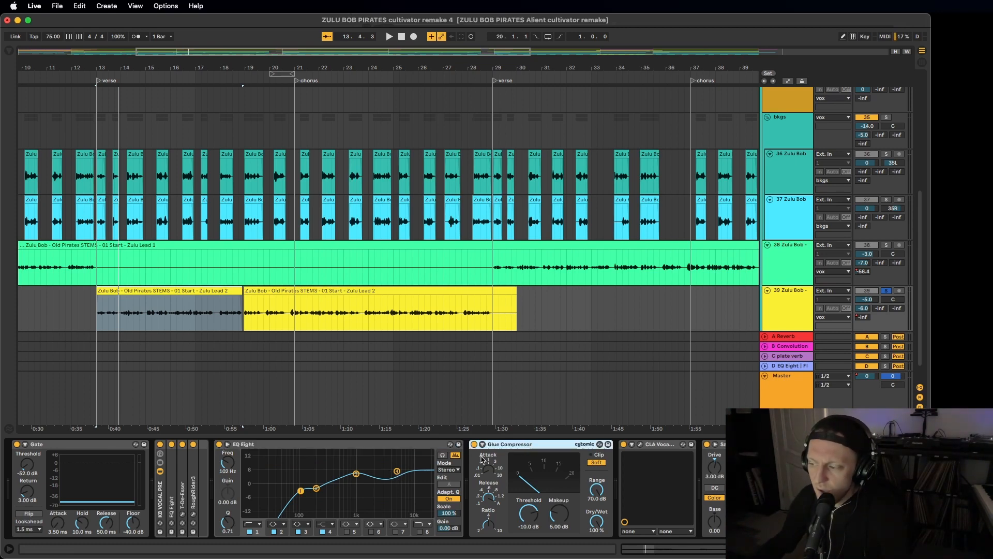
# - Examine the EQ Eight, Glue Compressor and Saturator in track 39's device chain
pyautogui.hscroll(-1, 481, 460)
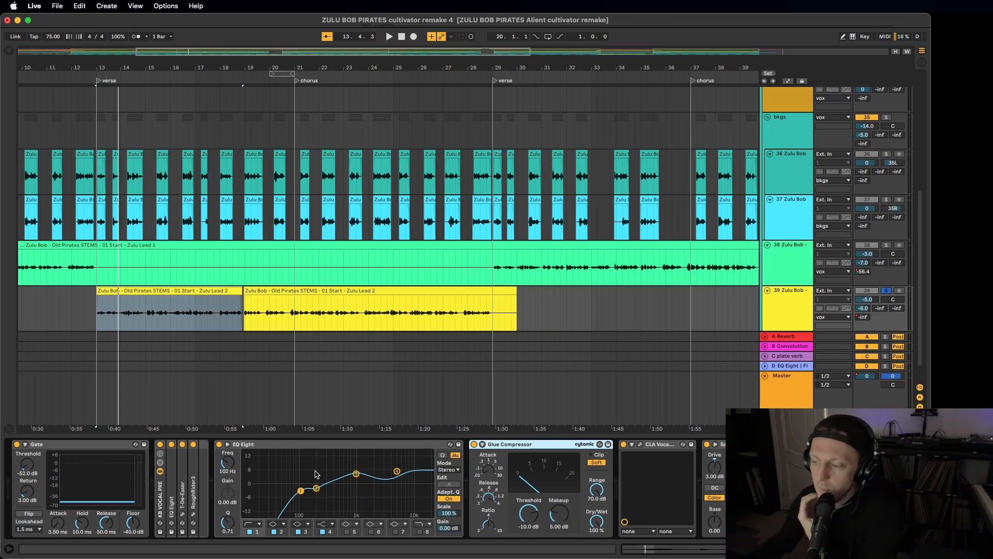
pyautogui.click(371, 446)
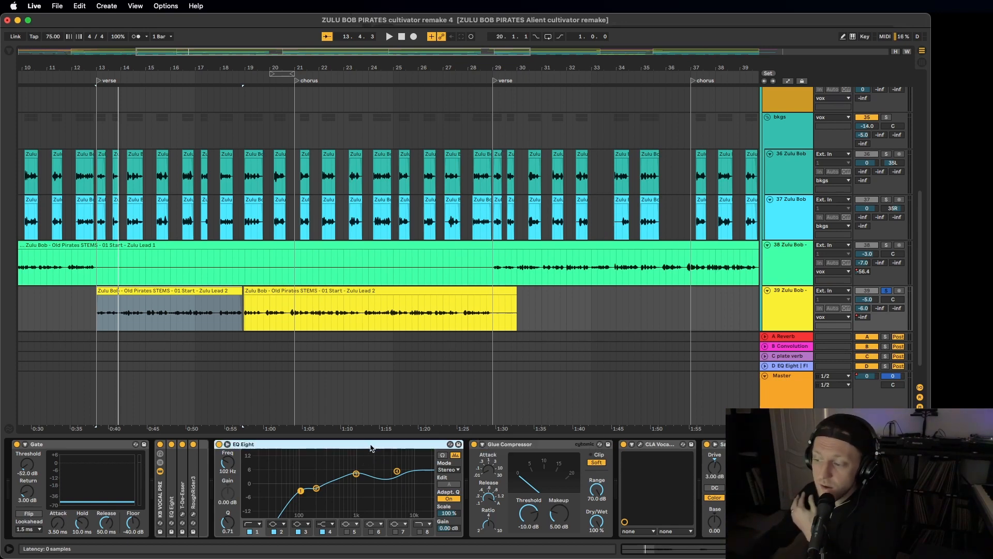
pyautogui.hscroll(2, 370, 446)
pyautogui.click(539, 446)
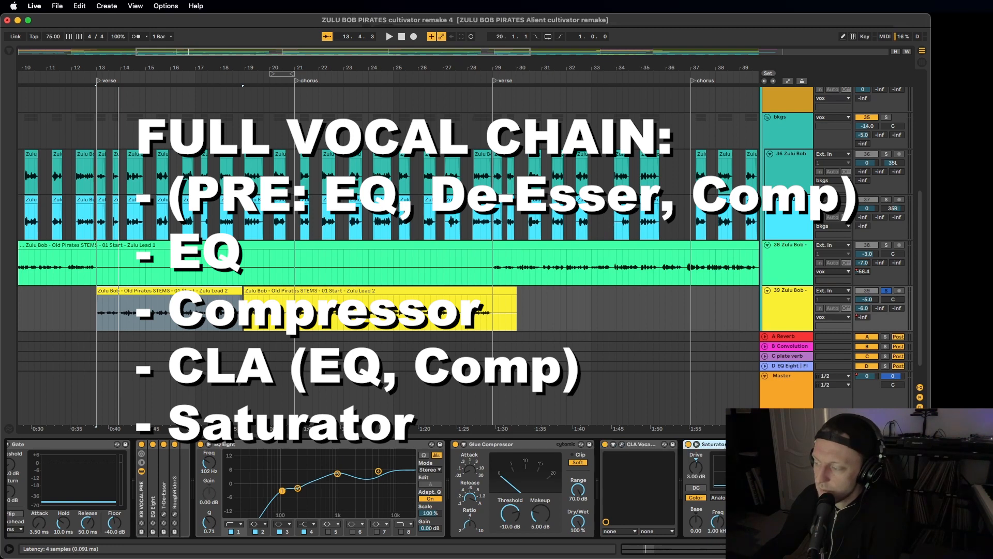
# - View the CLA Vocals settings on track 39 in the plug-in window, close it, and reselect the Glue Compressor
pyautogui.click(622, 445)
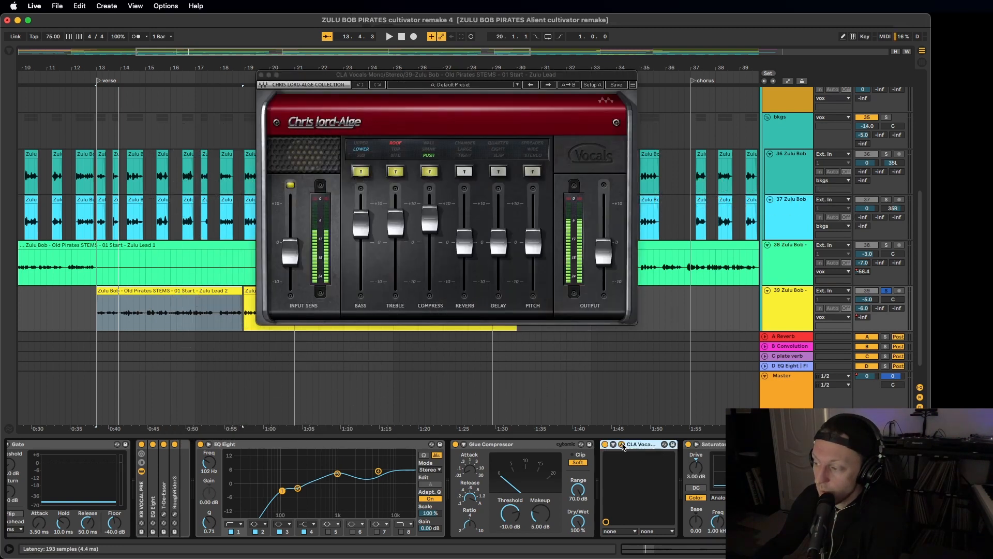
pyautogui.moveTo(421, 77); pyautogui.dragTo(353, 248)
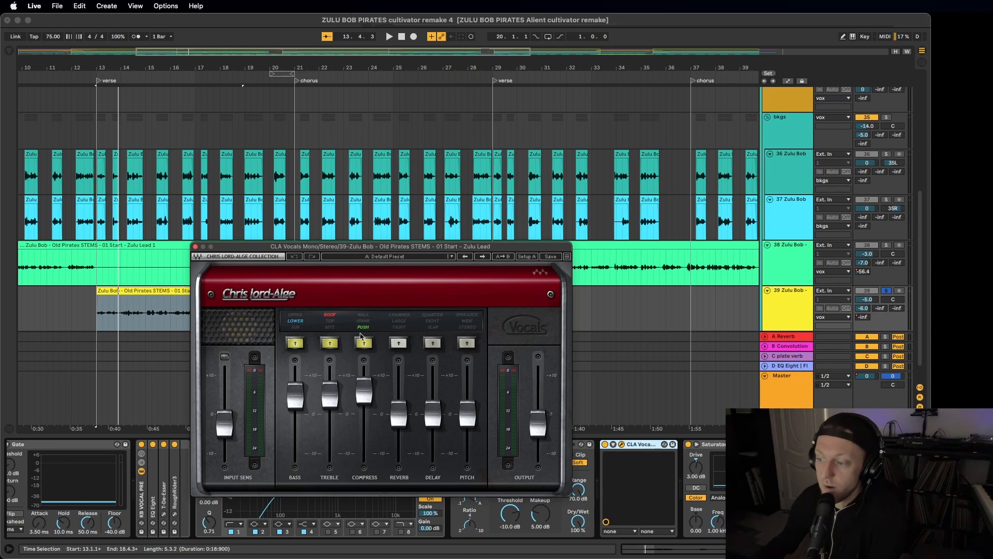
pyautogui.click(195, 247)
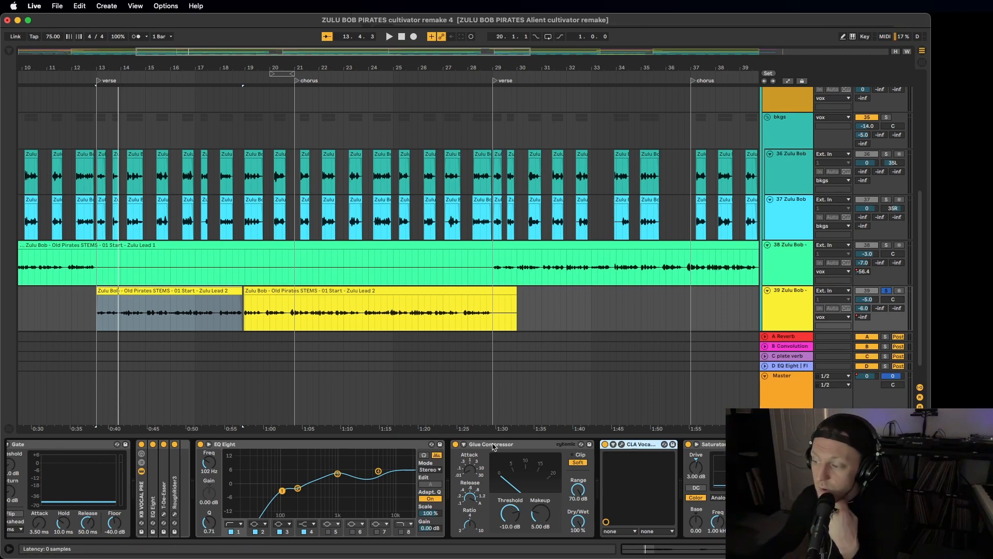
pyautogui.click(504, 448)
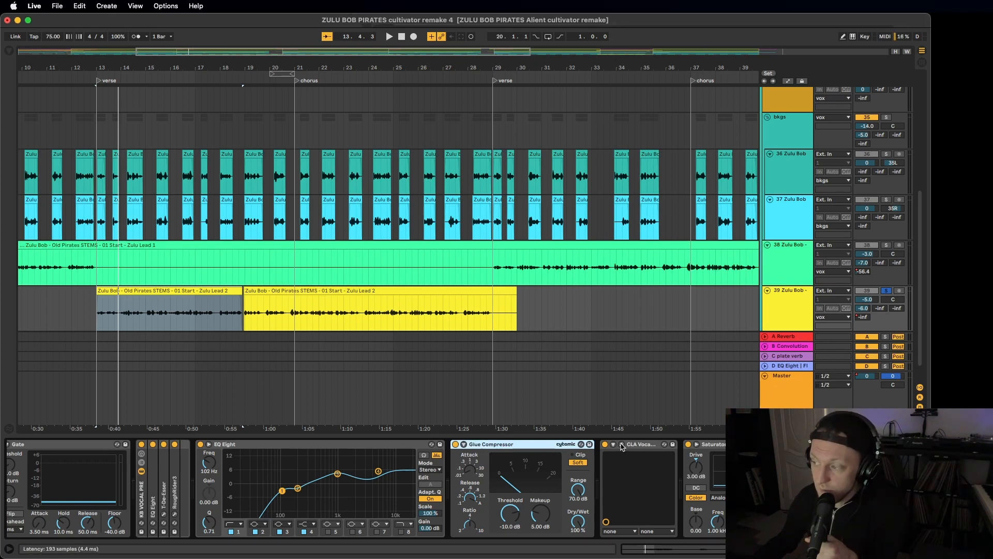
# - Compare the device chains of backing track 36 and lead track 39, and show the bkgs group's chain
pyautogui.click(790, 169)
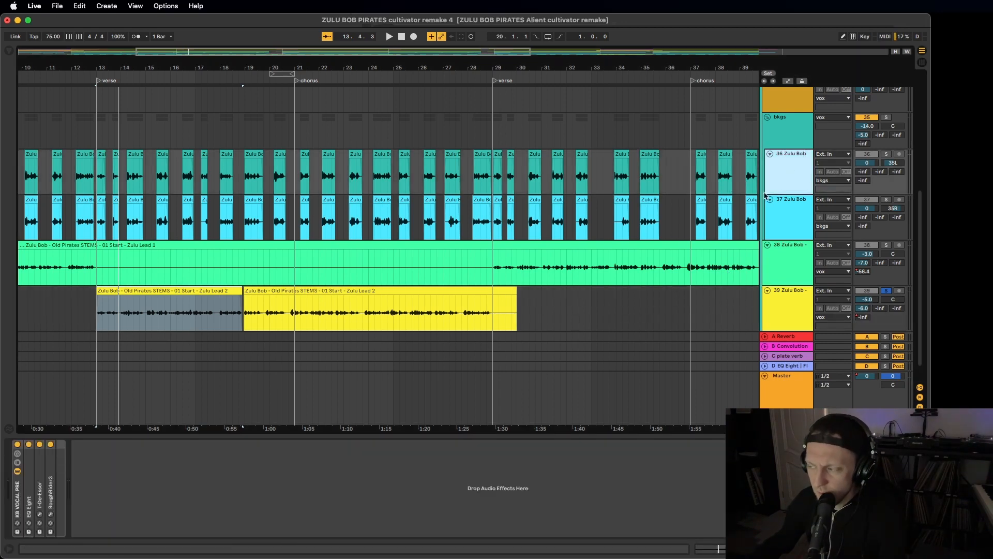
pyautogui.click(783, 299)
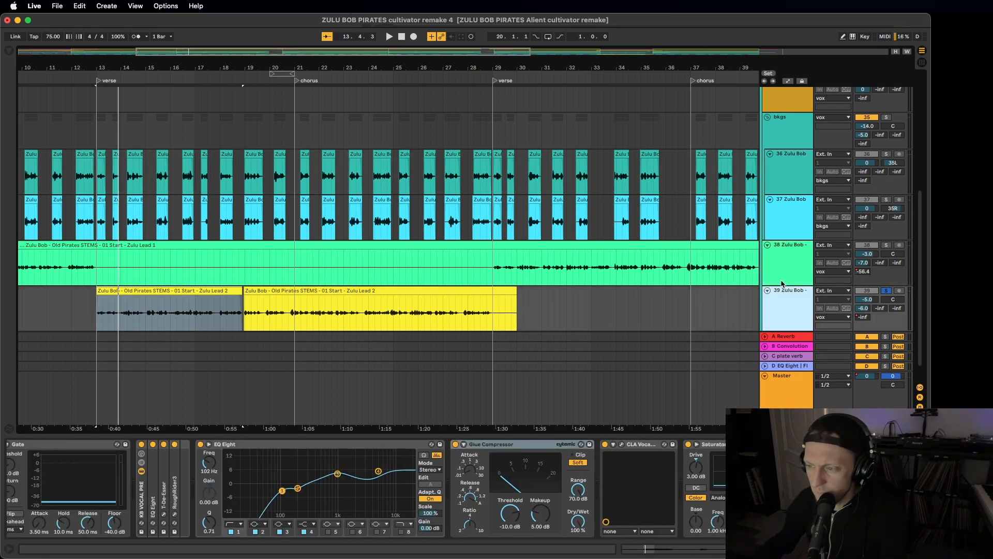
pyautogui.click(801, 174)
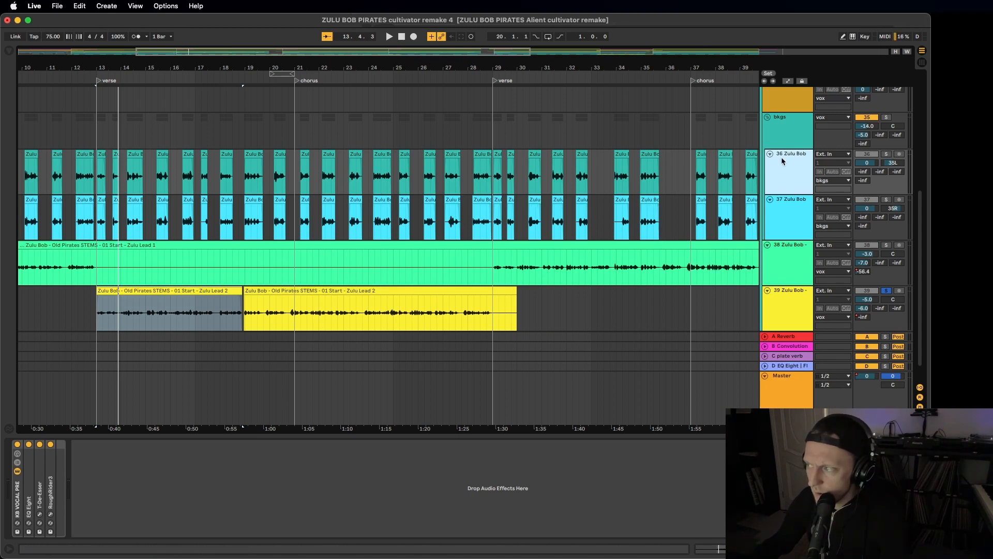
pyautogui.click(791, 127)
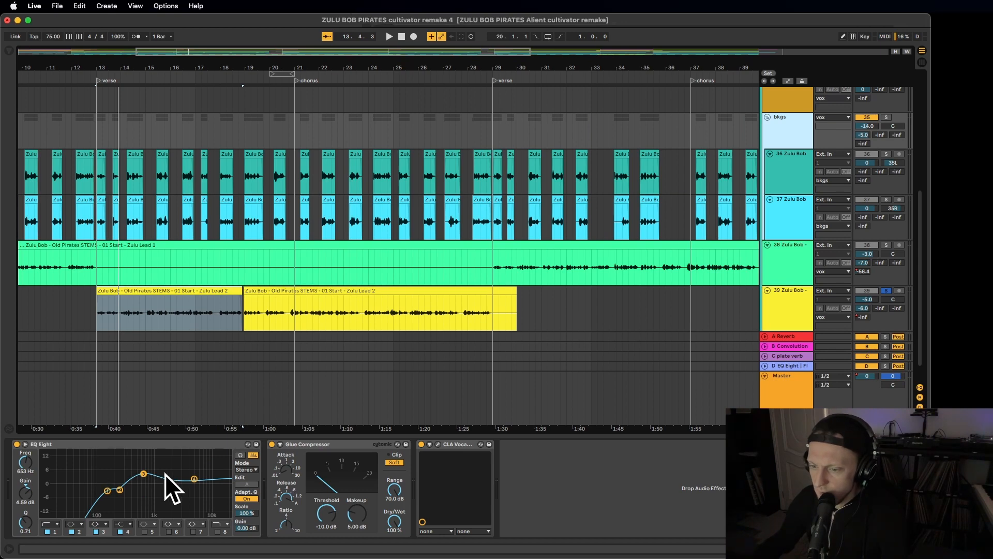
# - View the CLA Vocals settings on the bkgs group in the plug-in window and close it
pyautogui.click(439, 444)
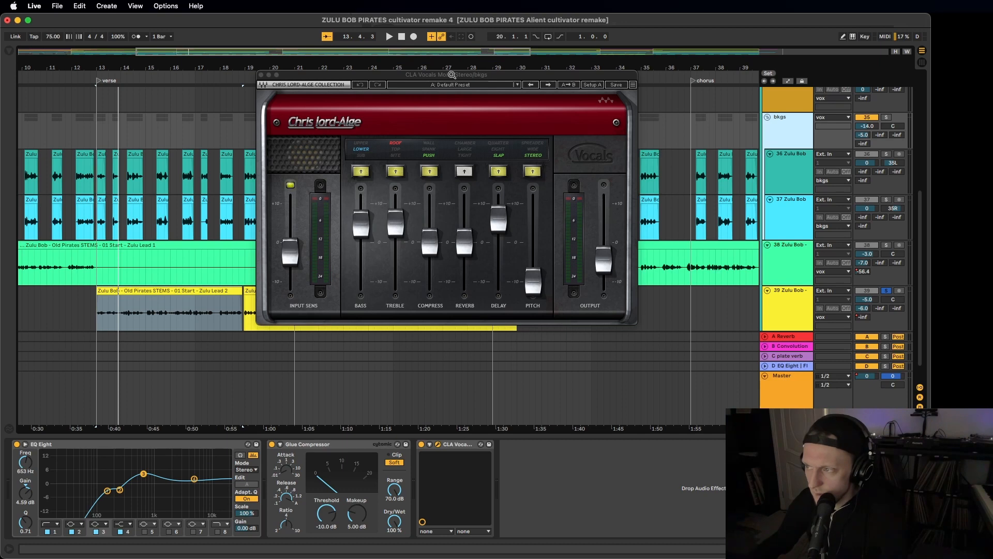
pyautogui.moveTo(431, 94); pyautogui.dragTo(325, 281)
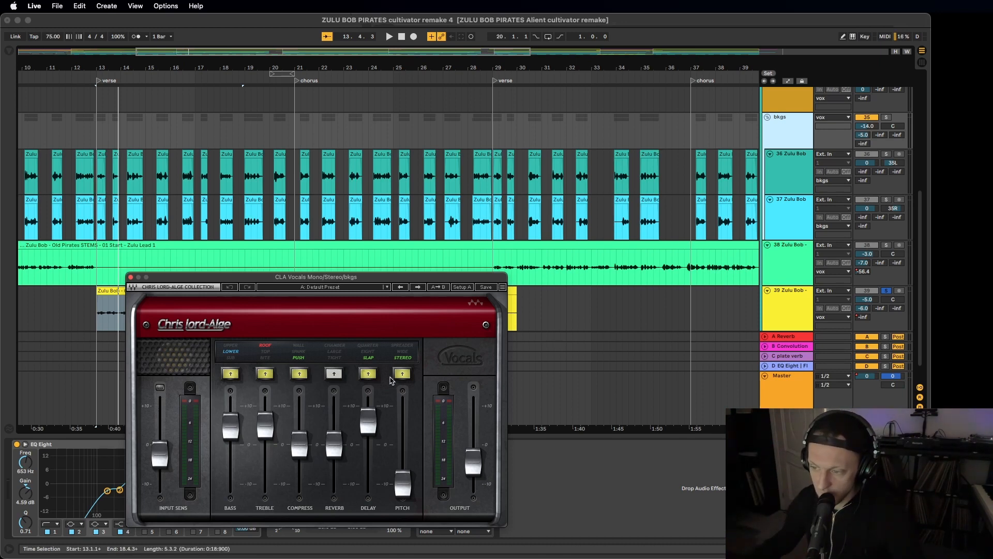
pyautogui.click(131, 278)
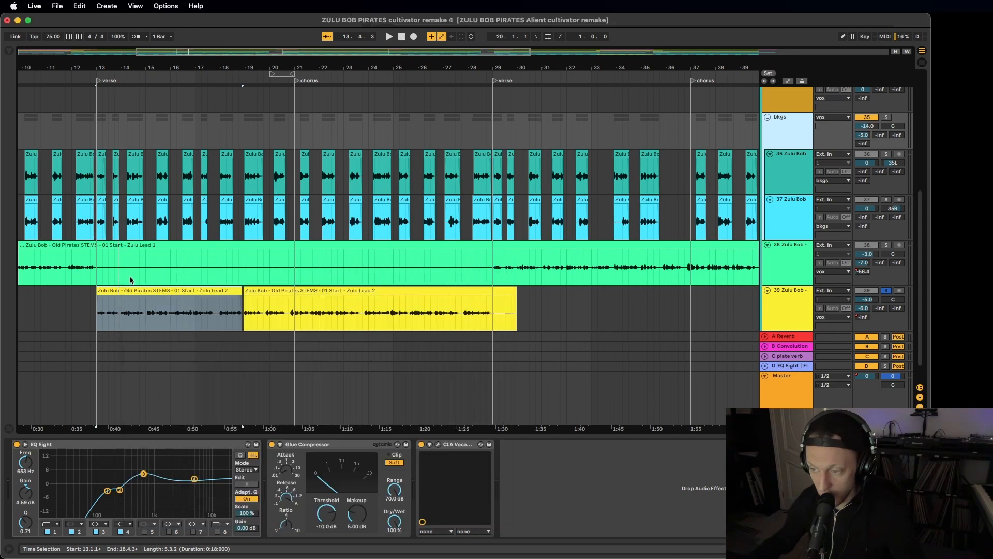
# - Solo the vox group instead of track 33 and bring the intro vocal clips into view
pyautogui.scroll(4, 807, 124)
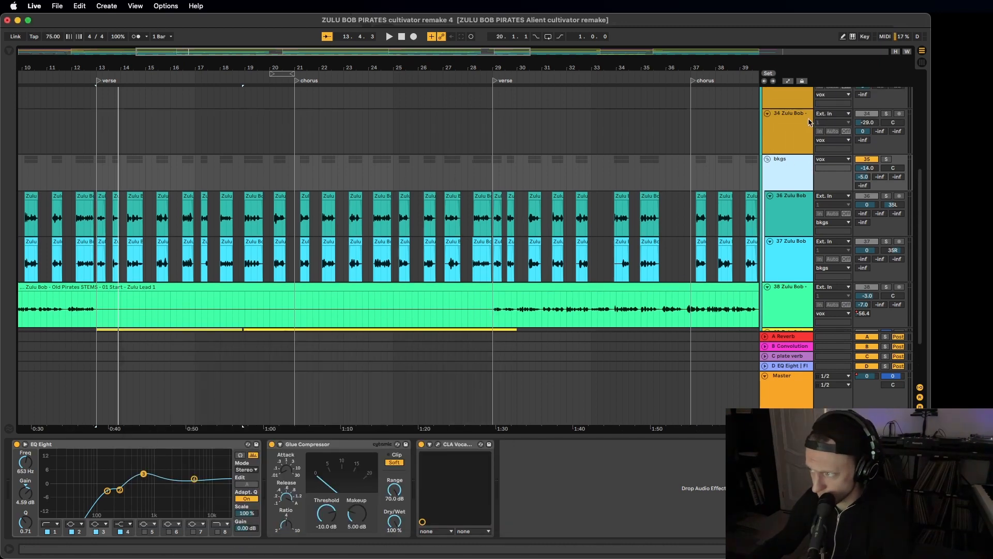
pyautogui.scroll(2, 789, 128)
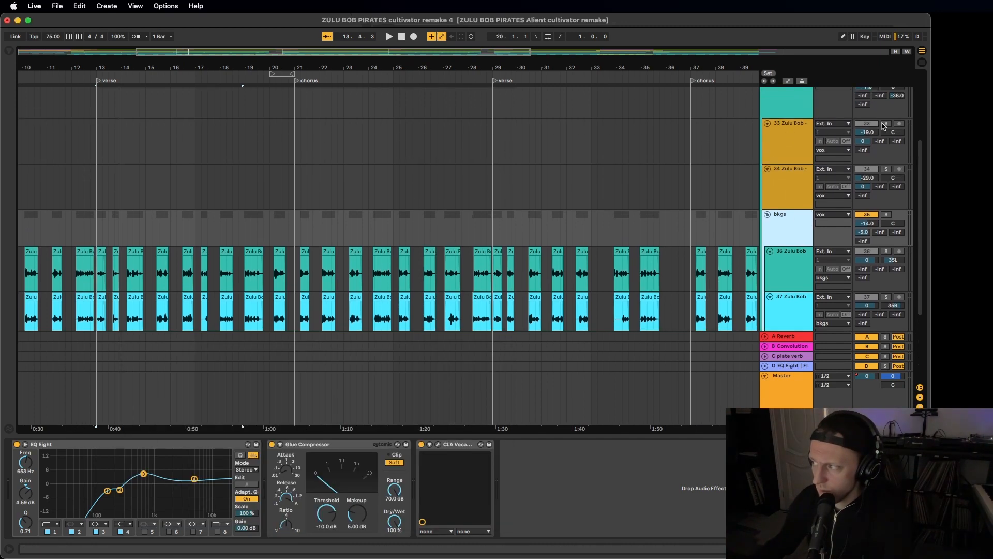
pyautogui.click(887, 124)
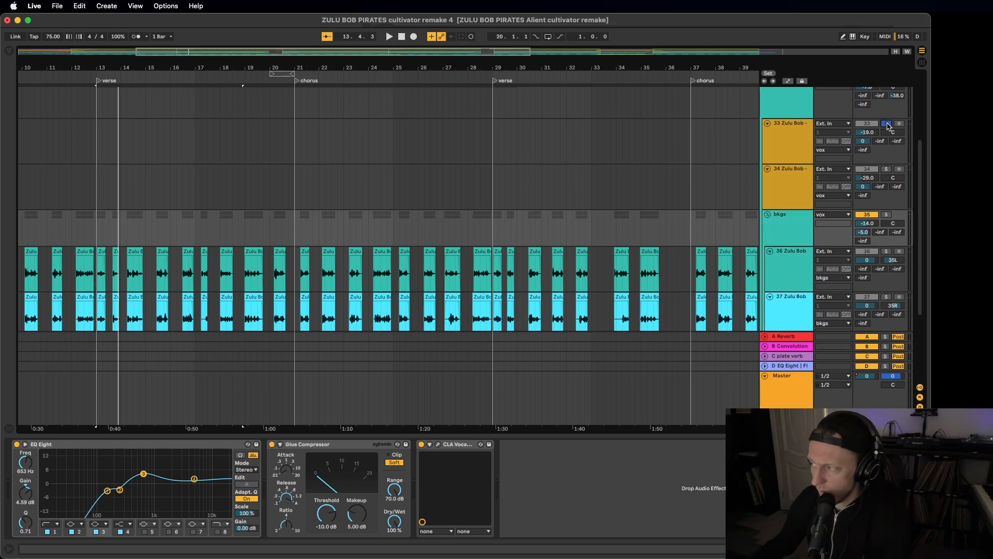
pyautogui.click(887, 124)
pyautogui.scroll(3, 888, 126)
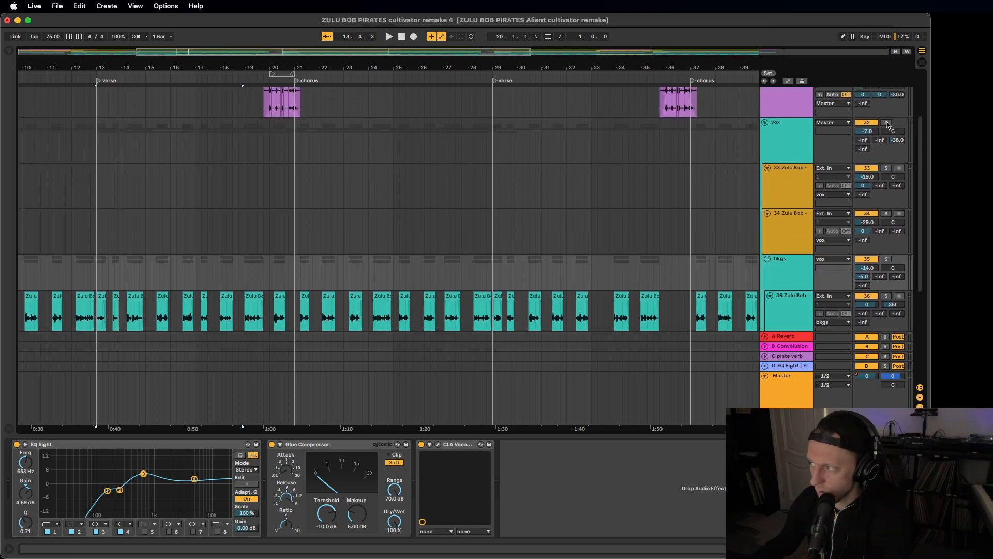
pyautogui.hscroll(-10, 362, 129)
pyautogui.scroll(2, 362, 129)
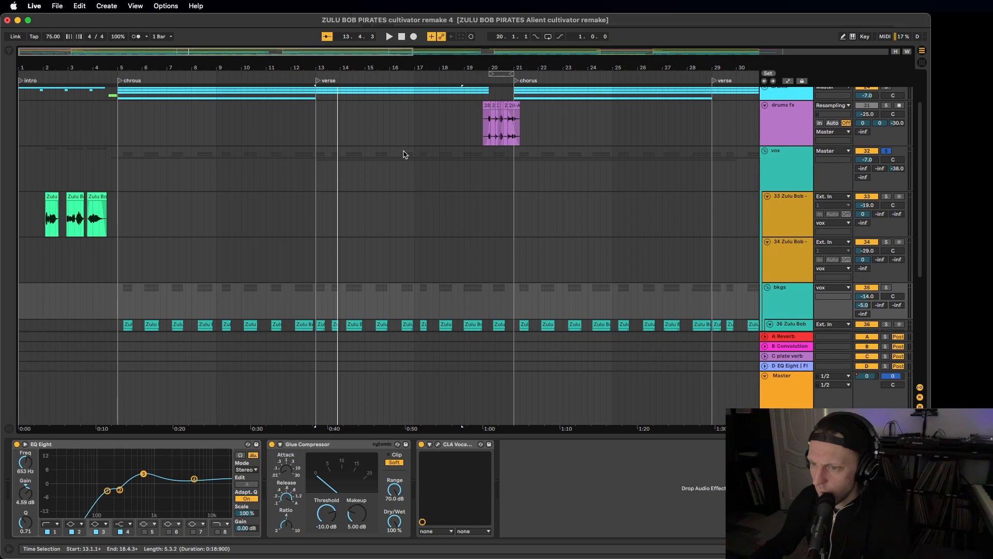
# - Show track 33's device chain, decline the Gem EQ550 update for now, and close the plug-in window
pyautogui.click(786, 209)
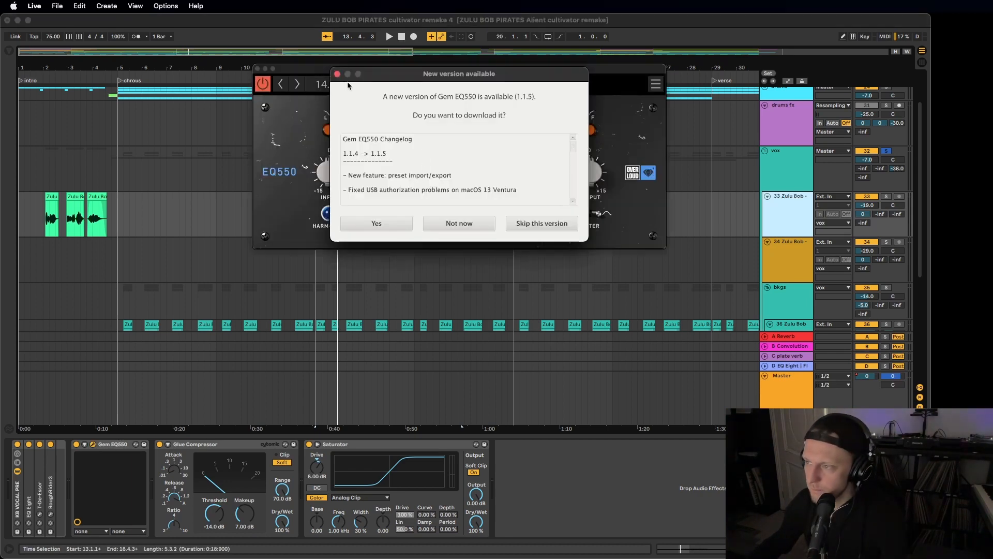
pyautogui.click(459, 223)
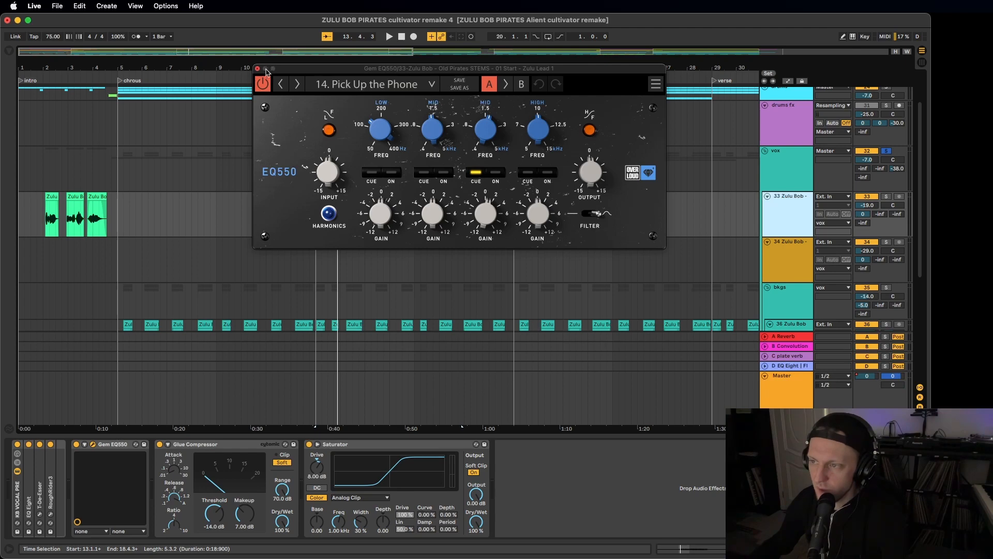
pyautogui.click(257, 69)
# - Play the intro vocals from the first clip on track 33
pyautogui.click(402, 37)
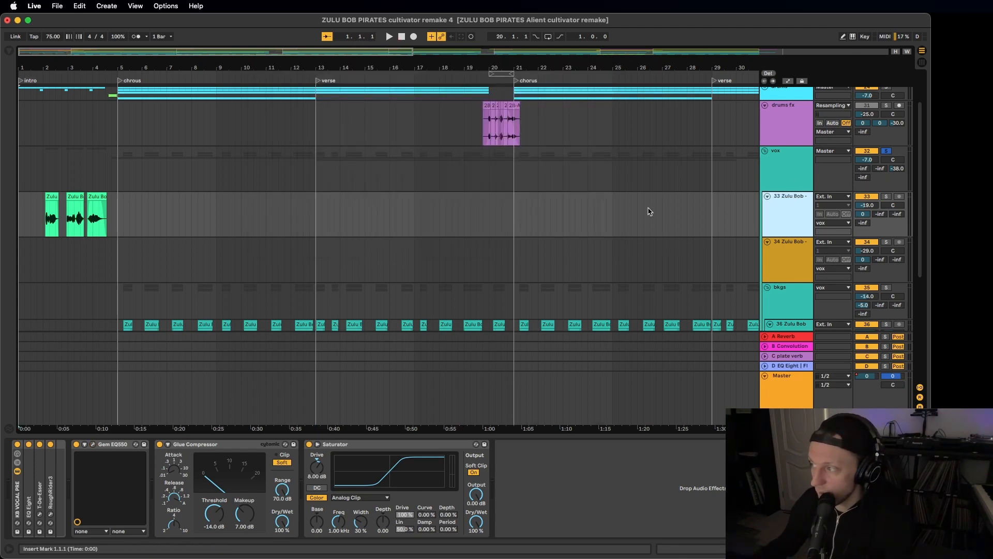
pyautogui.press('space')
pyautogui.click(53, 197)
pyautogui.press('space')
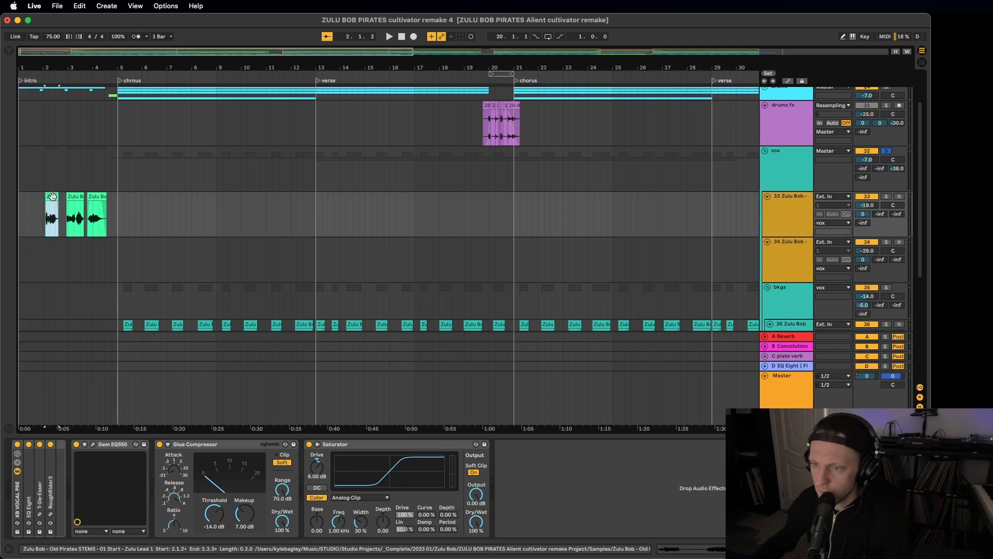
# - Play the vocals from the start of the Zulu Lead 1 clip on track 38
pyautogui.scroll(-8, 139, 220)
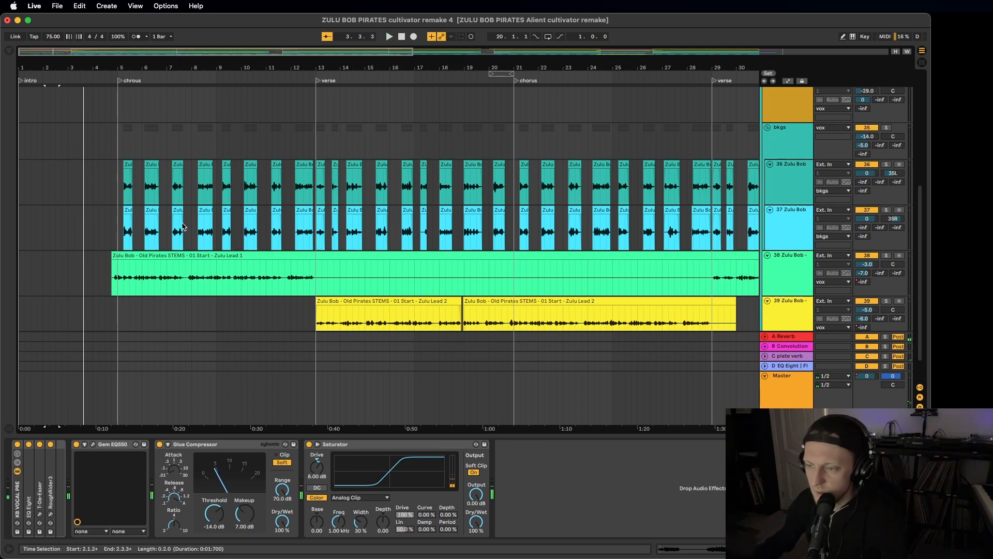
pyautogui.scroll(3, 183, 227)
pyautogui.scroll(-2, 180, 223)
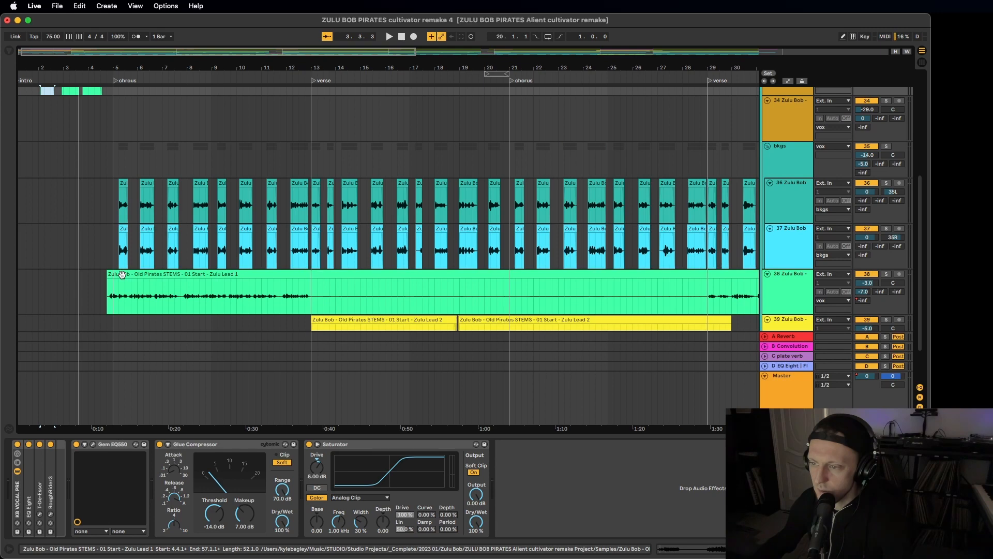
pyautogui.click(123, 274)
pyautogui.press('space')
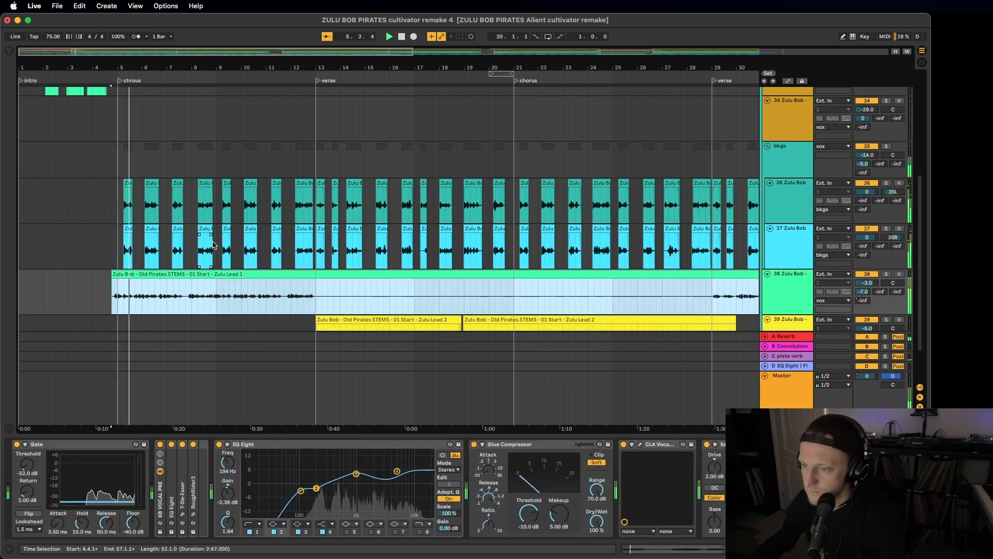
# - Hide the device view and audition the bkgs group and lead track 39 by soloing each during playback
pyautogui.click(922, 548)
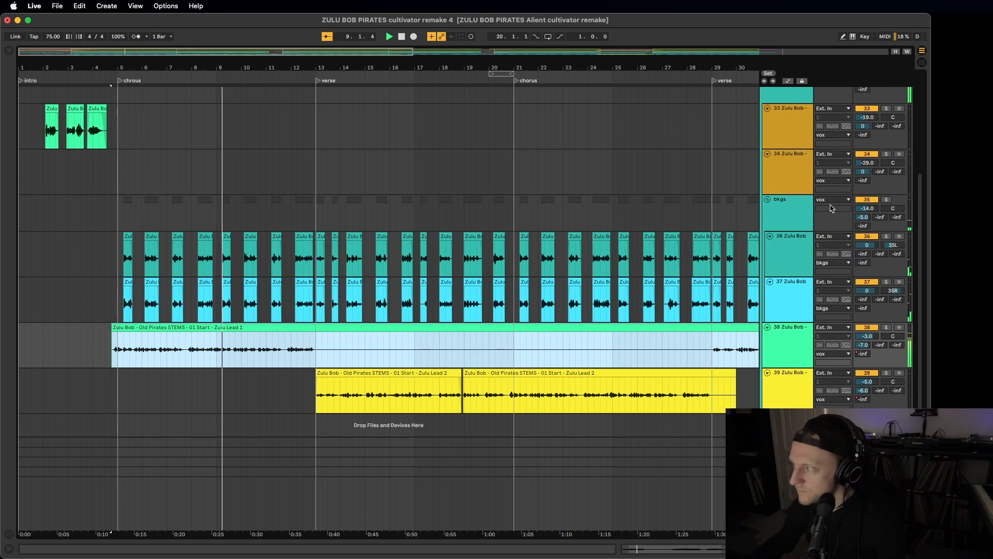
pyautogui.click(886, 201)
pyautogui.click(887, 201)
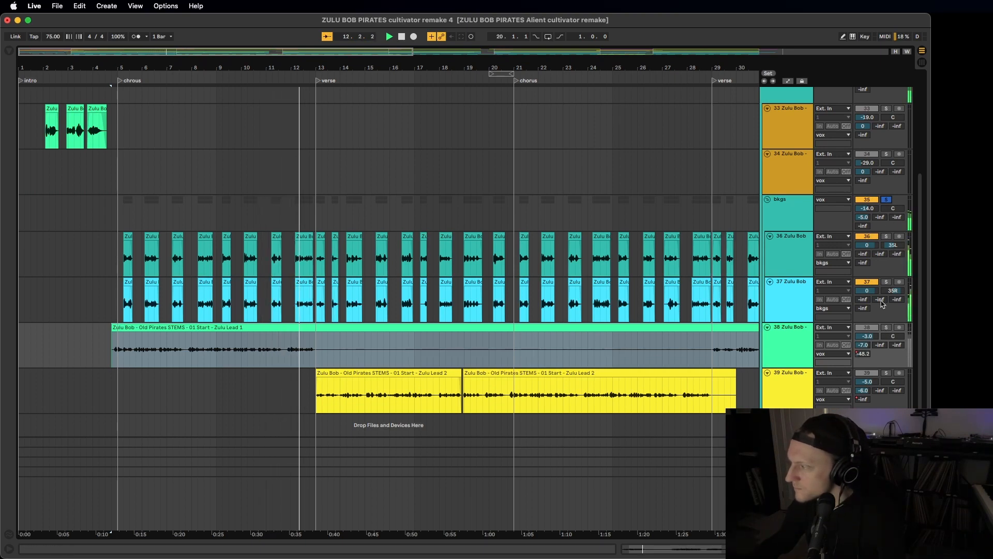
pyautogui.click(886, 375)
pyautogui.click(517, 328)
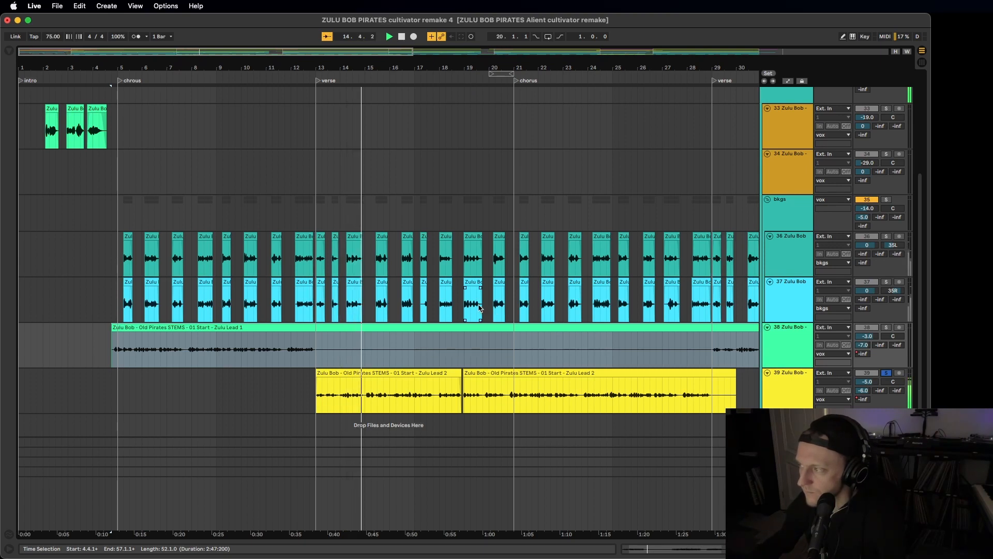
# - Select the vox group and fold it so its tracks collapse into one lane
pyautogui.scroll(5, 459, 305)
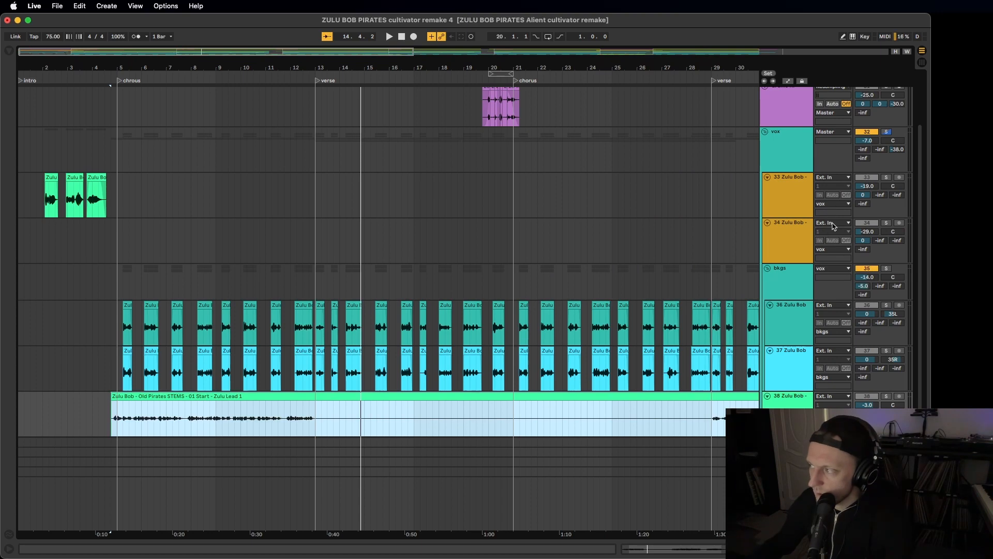
pyautogui.click(782, 157)
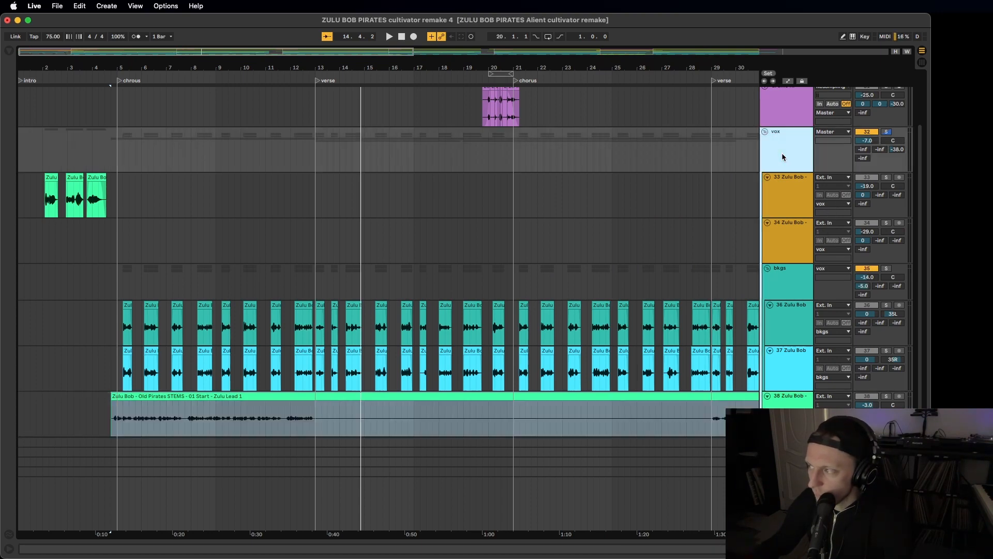
pyautogui.click(764, 133)
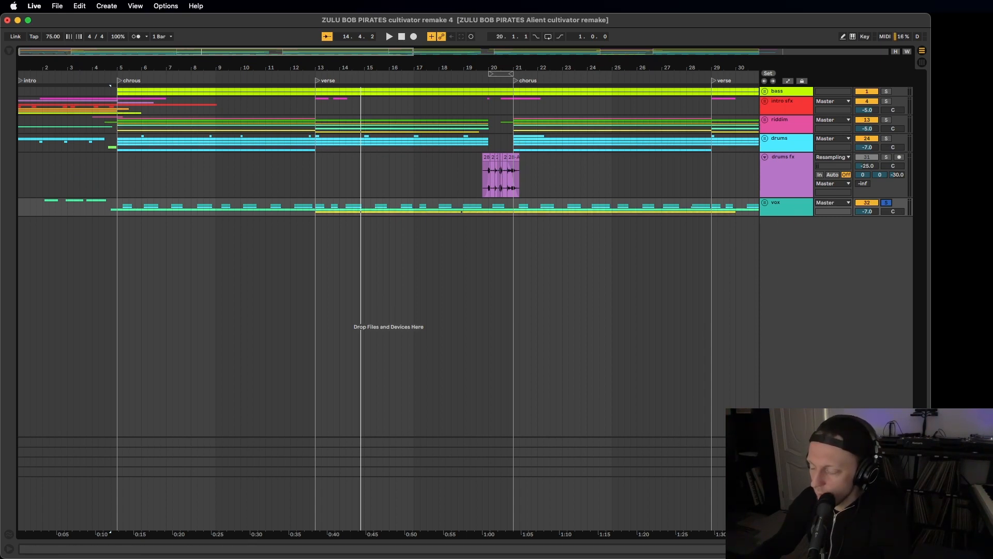
# - Examine the reverbs on the A Reverb and C plate verb returns, and play the full mix without the vox solo
pyautogui.doubleClick(784, 442)
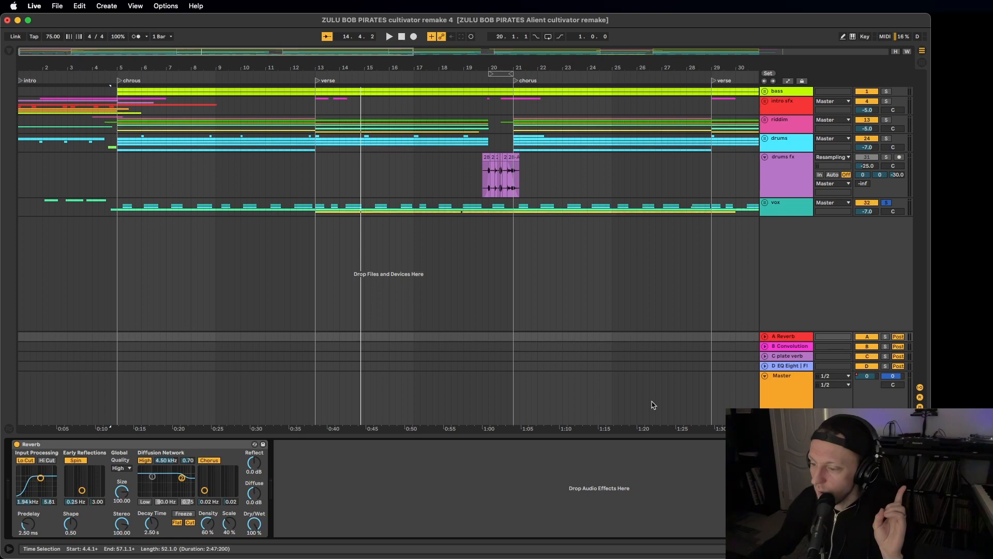
pyautogui.click(790, 360)
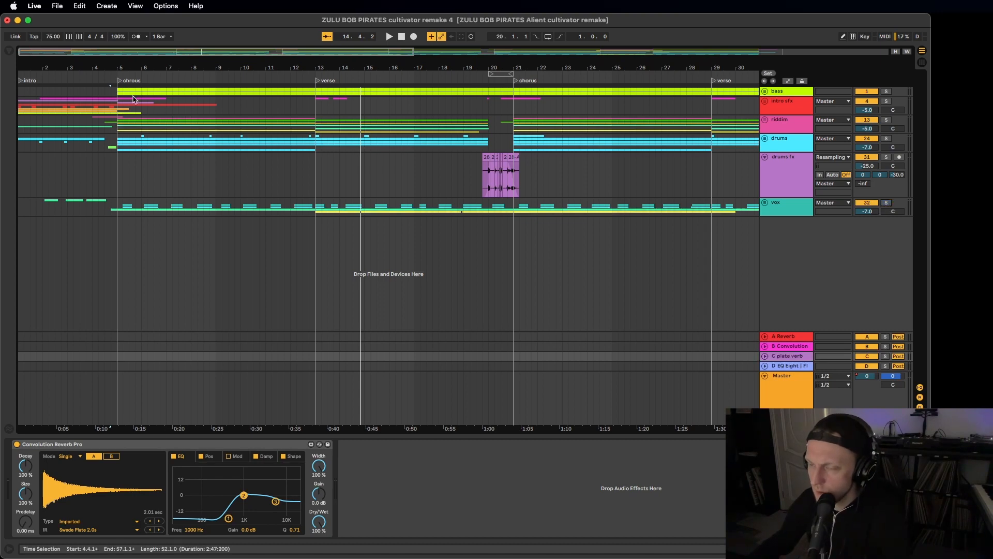
pyautogui.click(92, 77)
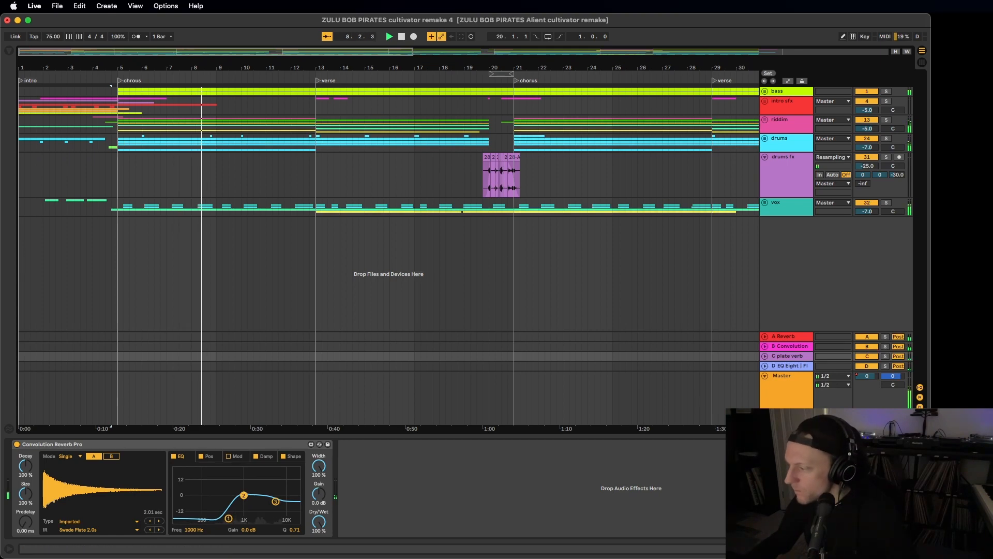
# - Hide the device view, unfold the vox group and show automation to examine the D-return send envelopes on lead tracks 38 and 39
pyautogui.click(922, 549)
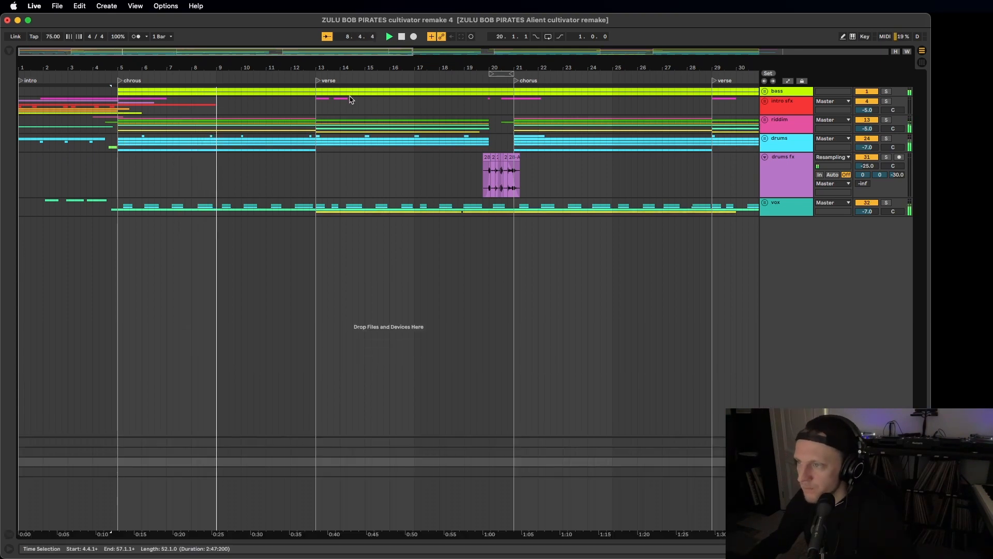
pyautogui.moveTo(321, 67); pyautogui.dragTo(305, 68)
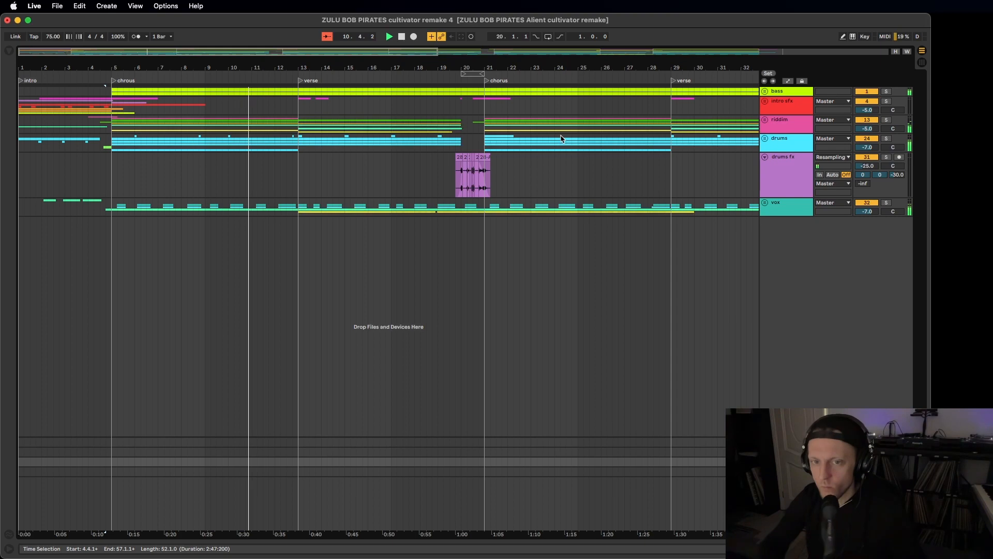
pyautogui.click(765, 202)
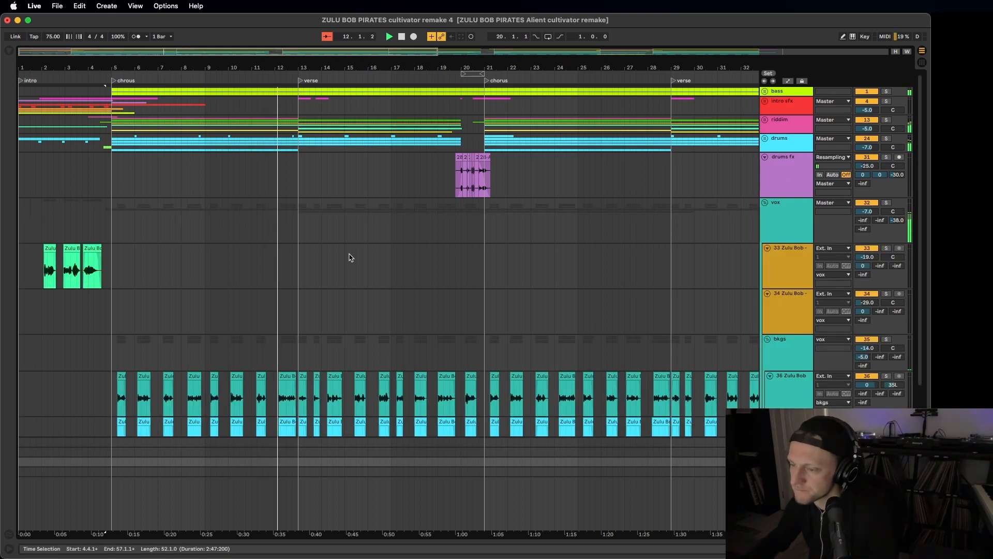
pyautogui.scroll(-5, 350, 257)
pyautogui.press('a')
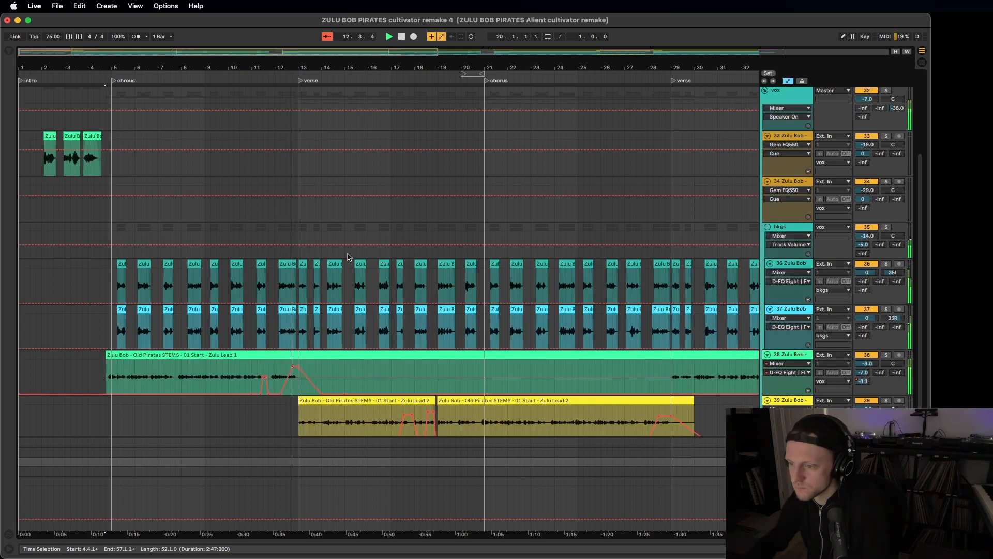
pyautogui.scroll(-2, 351, 259)
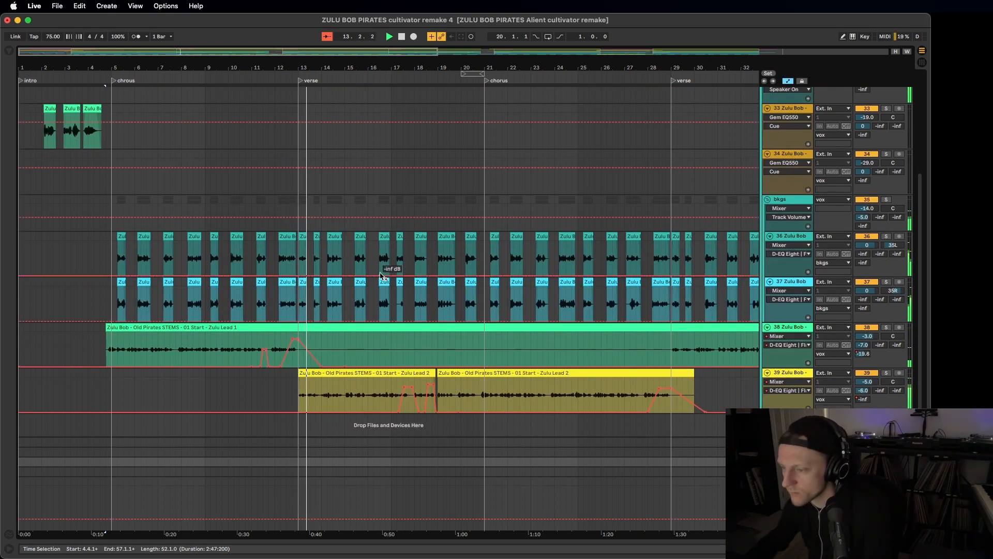
pyautogui.moveTo(412, 67); pyautogui.dragTo(412, 98)
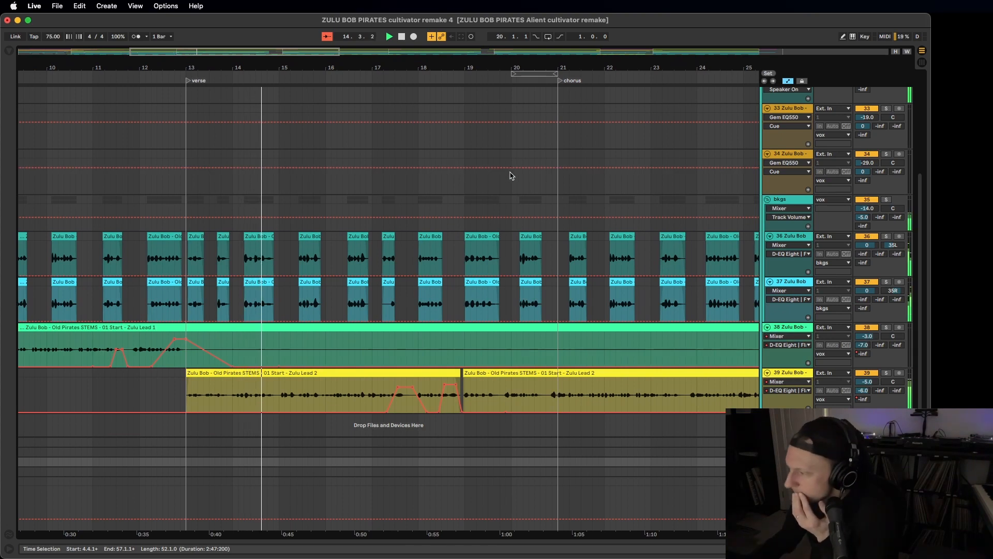
pyautogui.scroll(8, 451, 171)
pyautogui.scroll(-8, 452, 173)
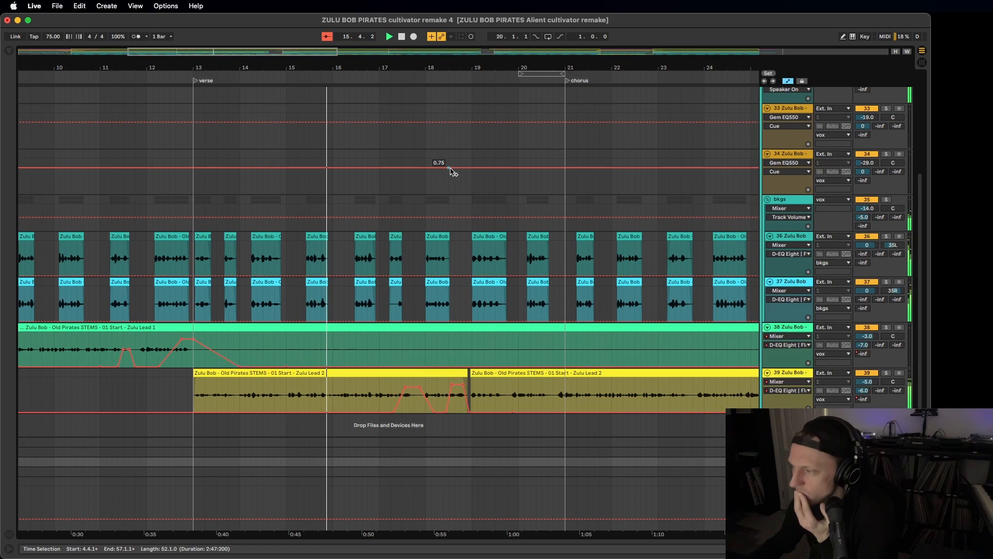
# - Unfold the drums and riddim groups and look through their tracks down to the vocals during playback
pyautogui.scroll(9, 452, 171)
pyautogui.click(765, 138)
pyautogui.scroll(-2, 577, 201)
pyautogui.scroll(2, 577, 200)
pyautogui.click(765, 120)
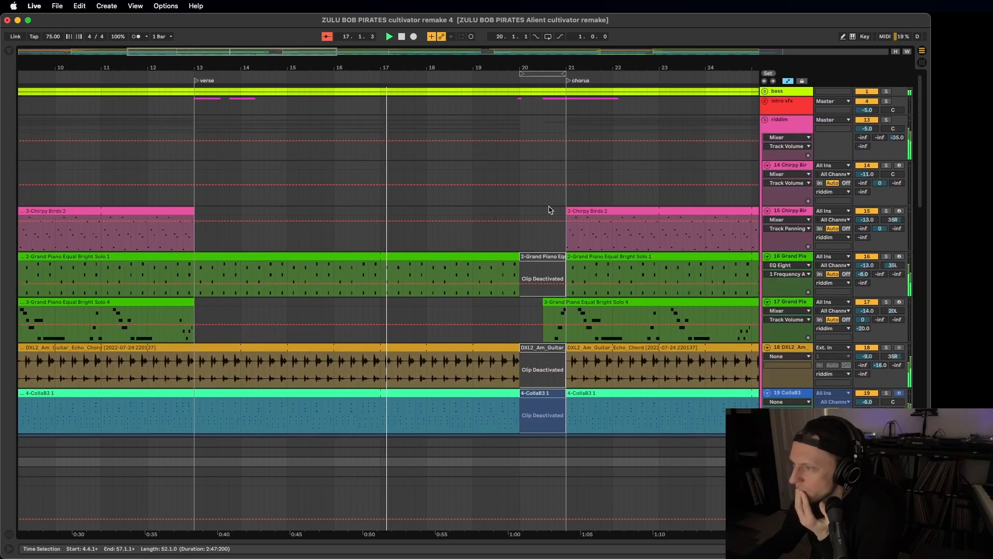
pyautogui.scroll(-20, 554, 207)
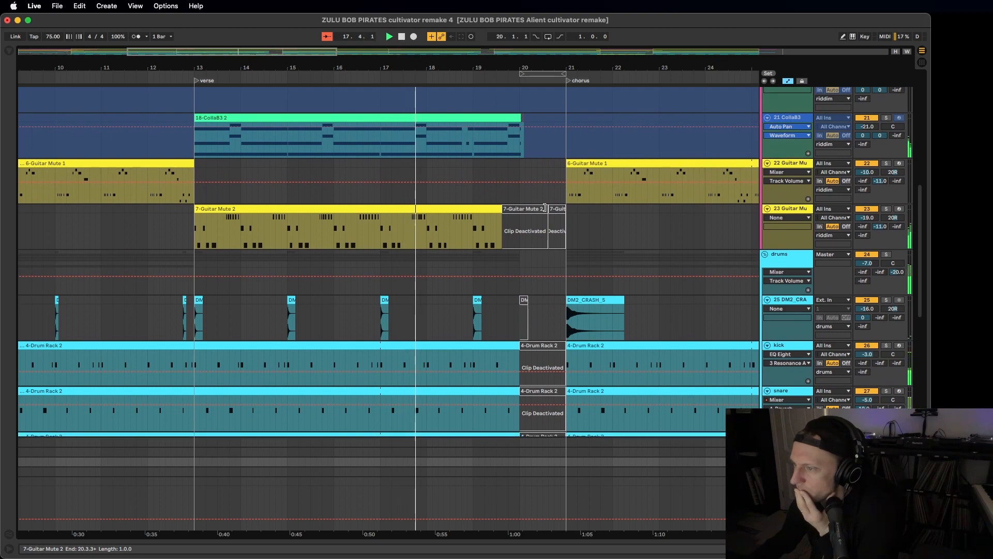
pyautogui.scroll(-15, 545, 207)
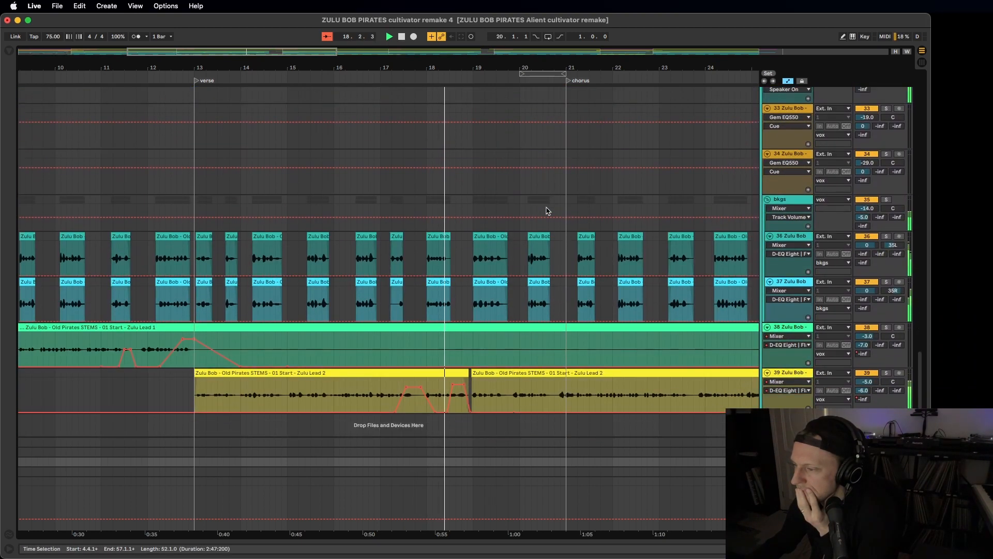
# - Audition lead track 39 in solo from bar 17 of the Zulu Lead 2 clip, and unsolo it
pyautogui.moveTo(535, 218)
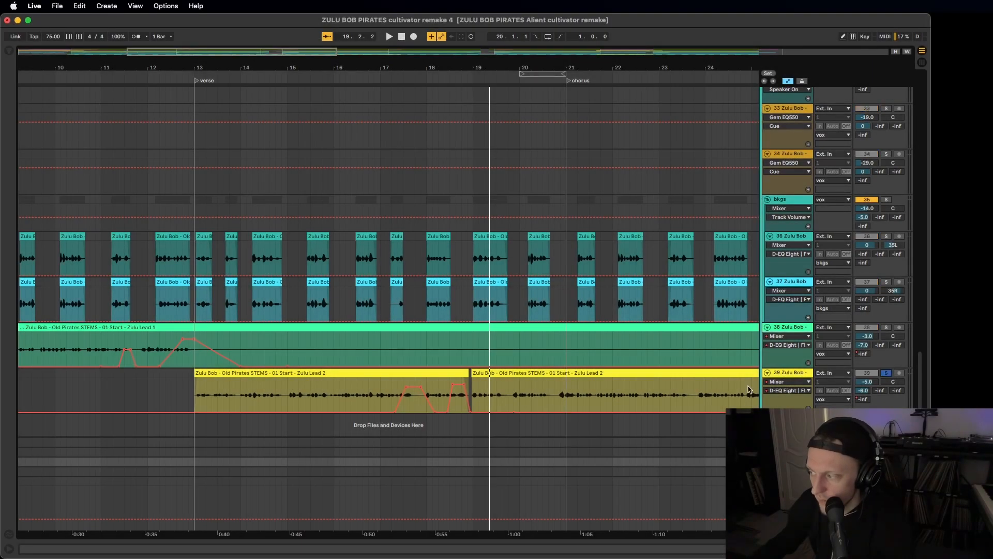
pyautogui.click(383, 391)
pyautogui.press('space')
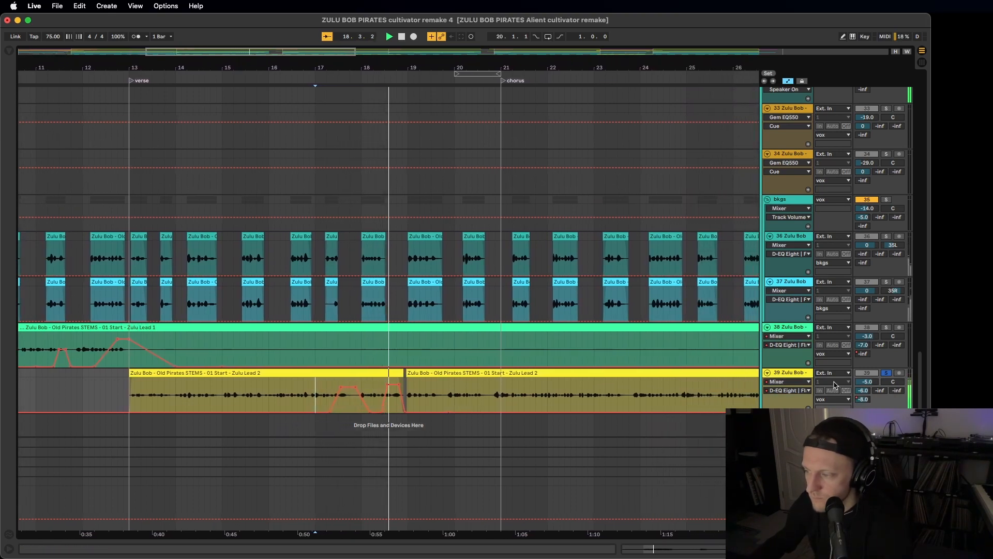
pyautogui.click(886, 373)
# - Open the D return's EQ Eight, Flanger and Delay chain, examine track 39's send automation, and play the full mix from bar 17
pyautogui.doubleClick(788, 472)
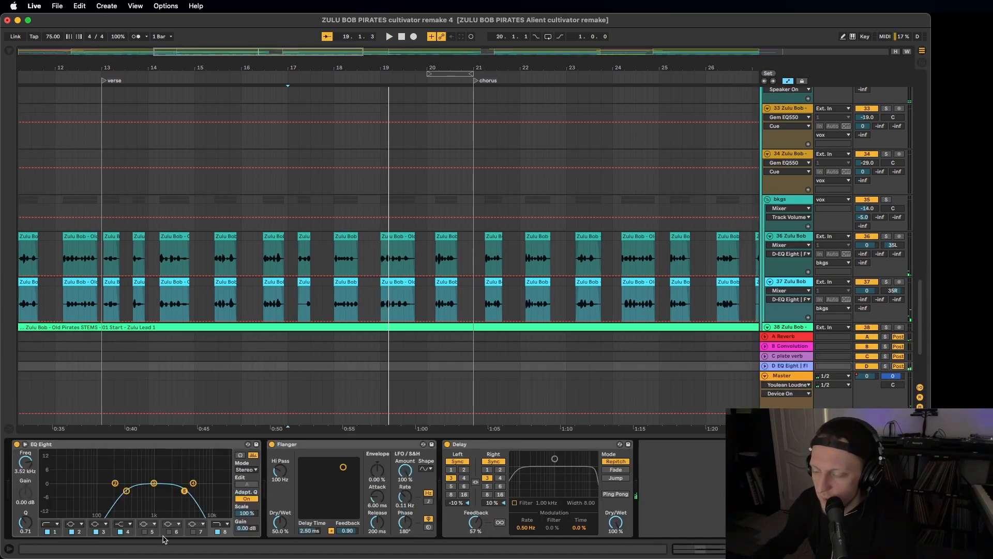
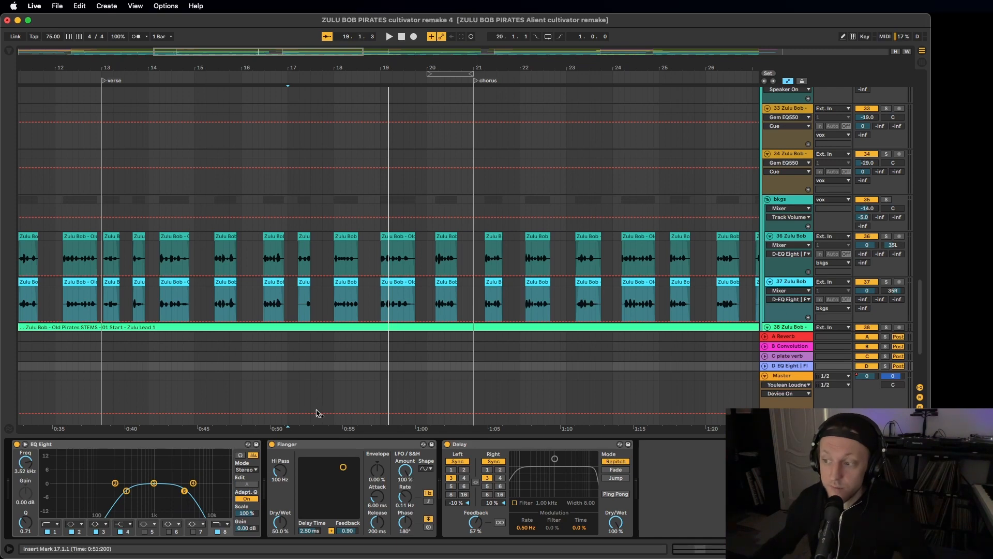
pyautogui.scroll(-5, 463, 322)
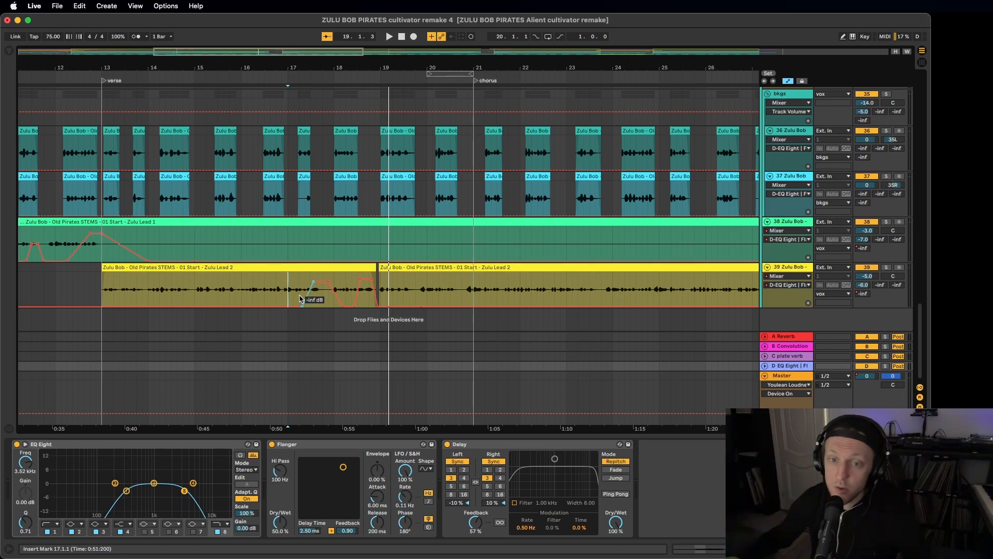
pyautogui.moveTo(308, 296); pyautogui.dragTo(306, 295)
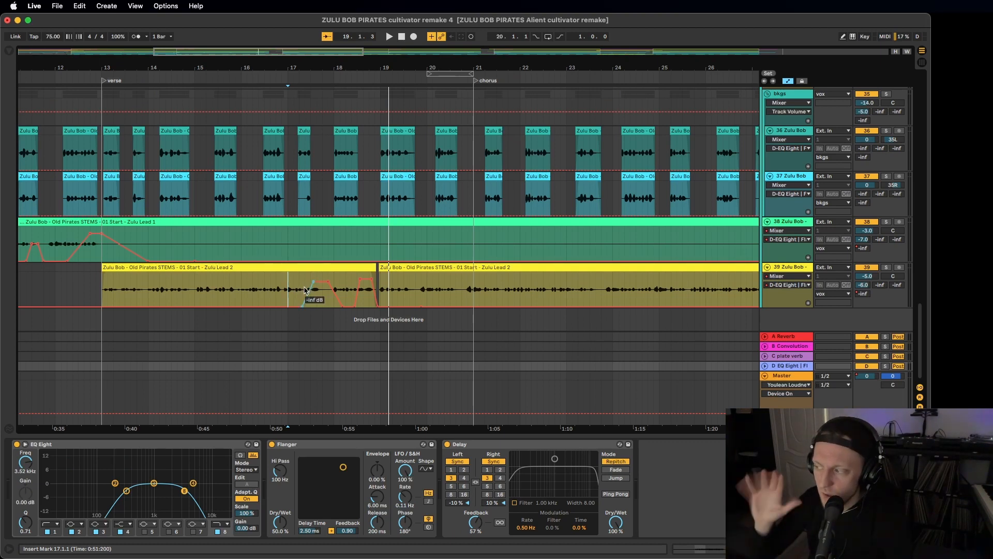
pyautogui.press('space')
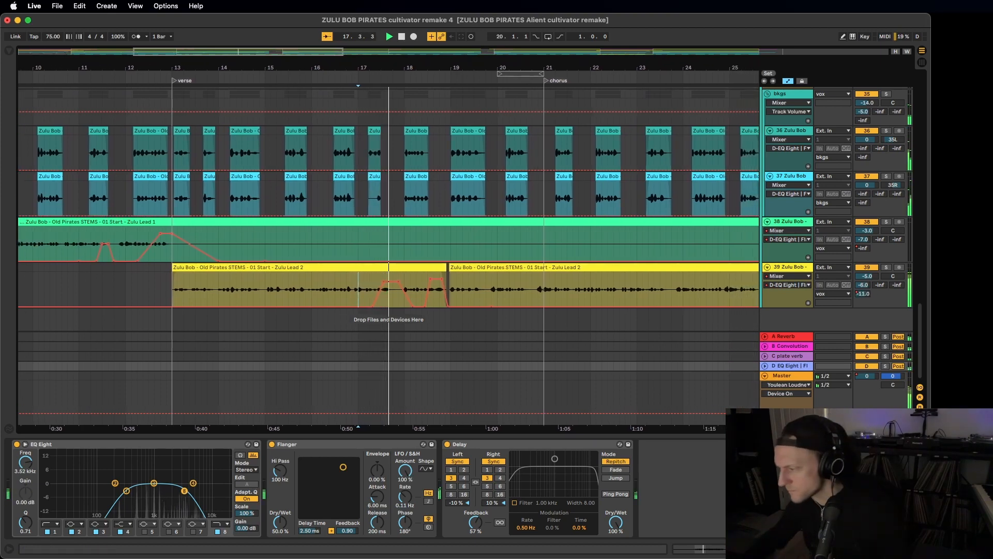
# - Look through the vocal, drum and riddim tracks around the bar 20 break and the following chorus during playback
pyautogui.scroll(3, 487, 270)
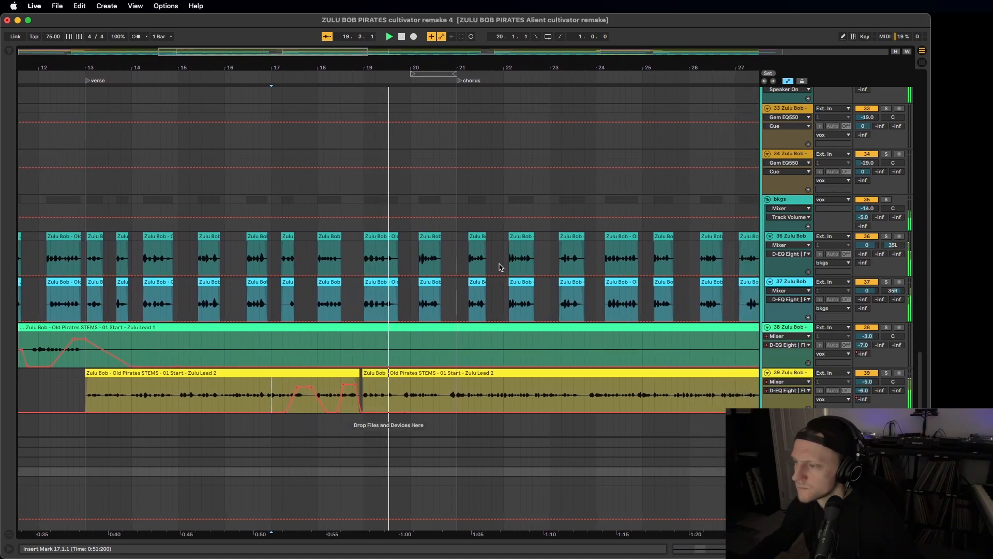
pyautogui.scroll(3, 414, 138)
pyautogui.scroll(5, 415, 139)
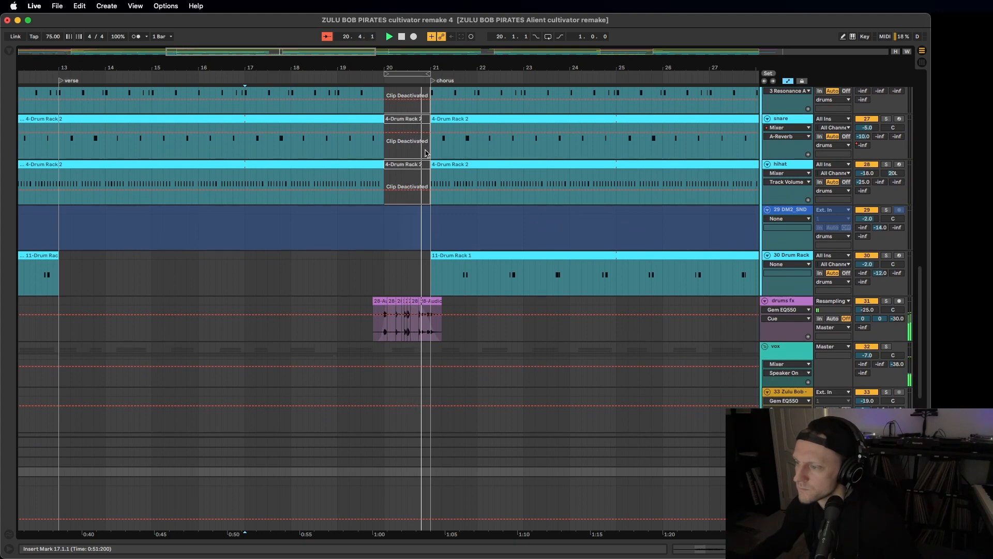
pyautogui.scroll(6, 425, 153)
pyautogui.scroll(8, 425, 154)
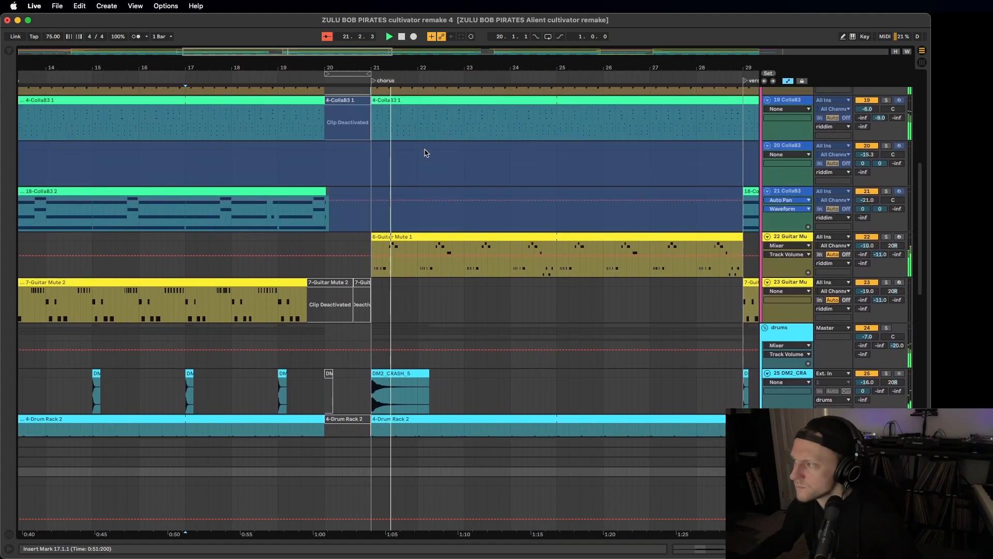
pyautogui.scroll(2, 425, 153)
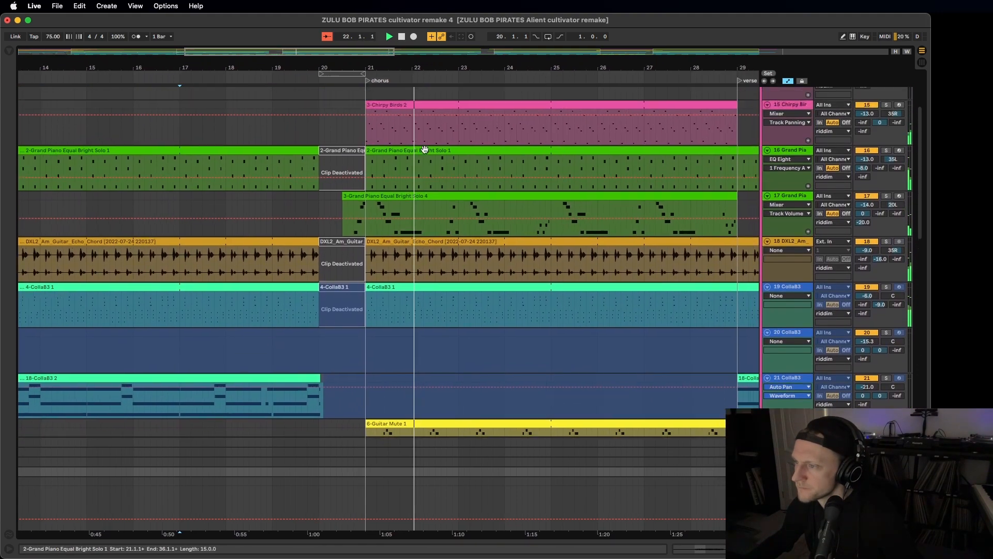
pyautogui.scroll(-1, 422, 153)
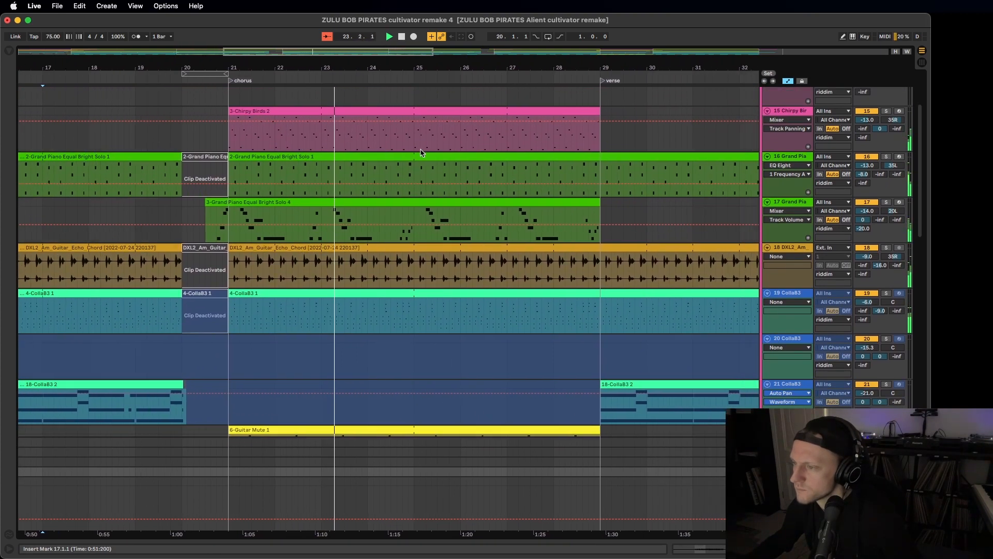
pyautogui.scroll(4, 422, 154)
pyautogui.hscroll(-6, 422, 153)
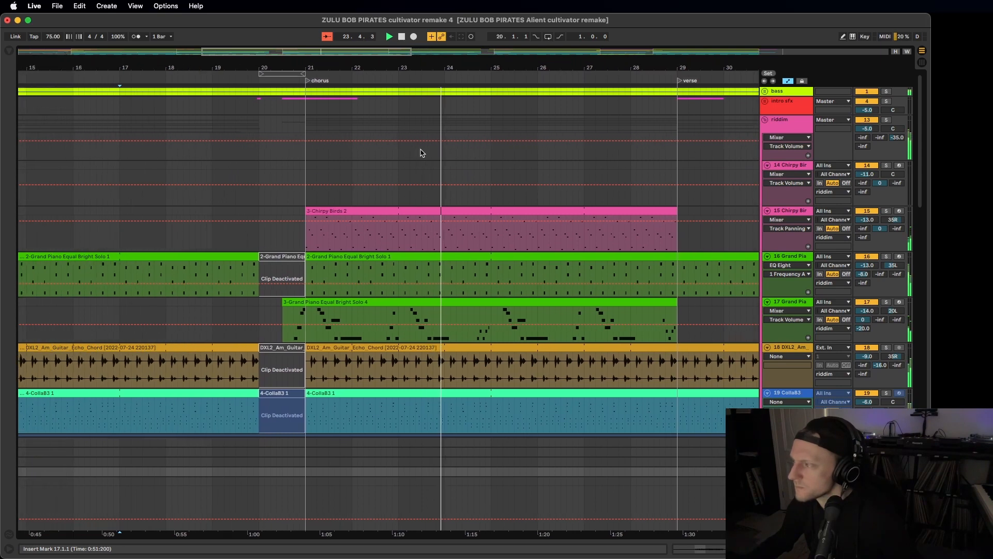
pyautogui.hscroll(2, 421, 151)
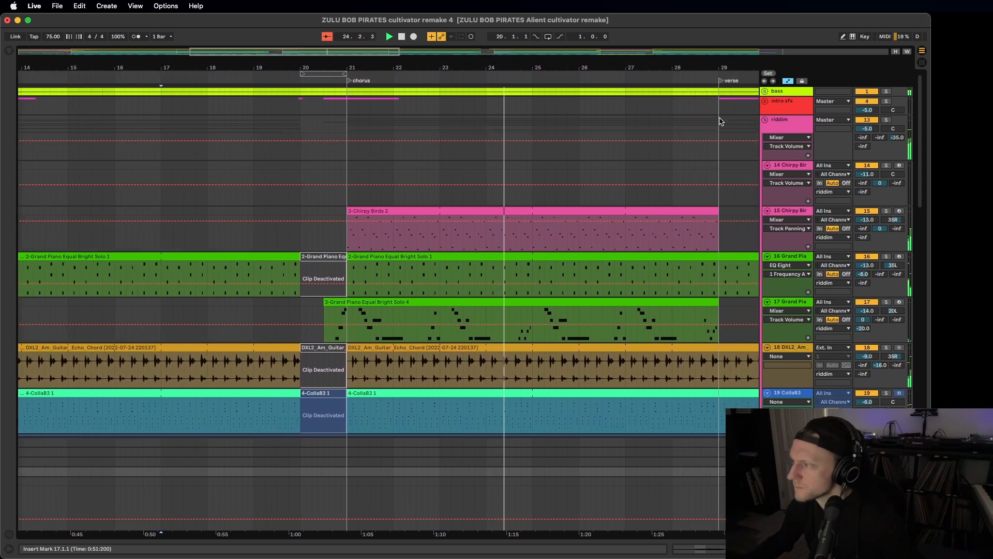
# - Hide the automation lanes and fold the riddim, drums and vox groups
pyautogui.click(765, 120)
pyautogui.click(765, 138)
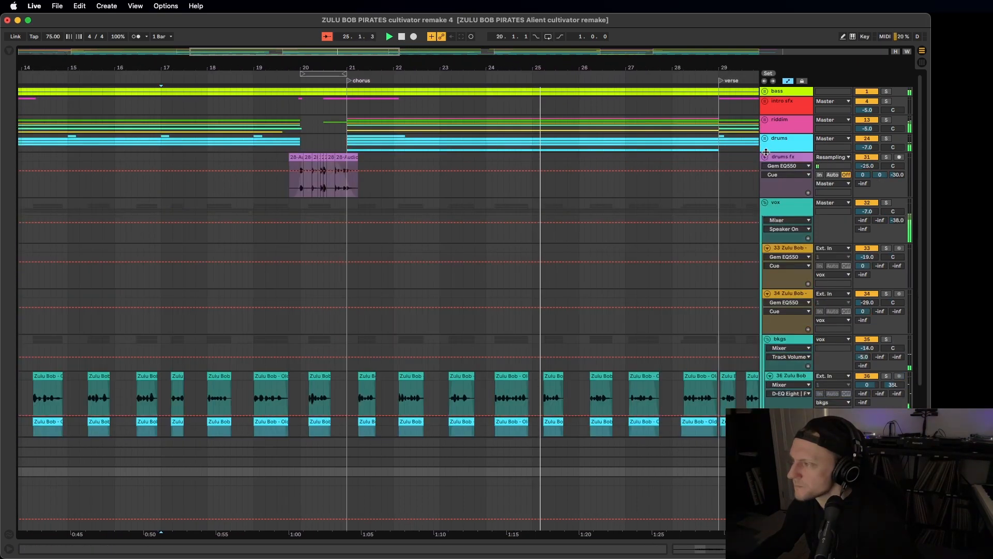
pyautogui.click(765, 204)
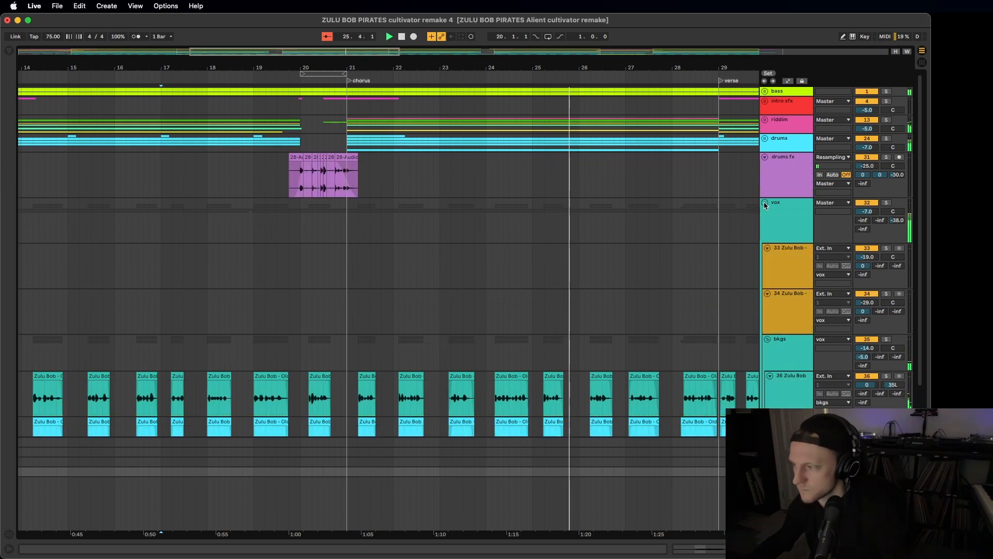
pyautogui.click(766, 203)
# - Examine the overall arrangement from the intro through the choruses, verses and bridge to the end section
pyautogui.moveTo(554, 51); pyautogui.dragTo(397, 63)
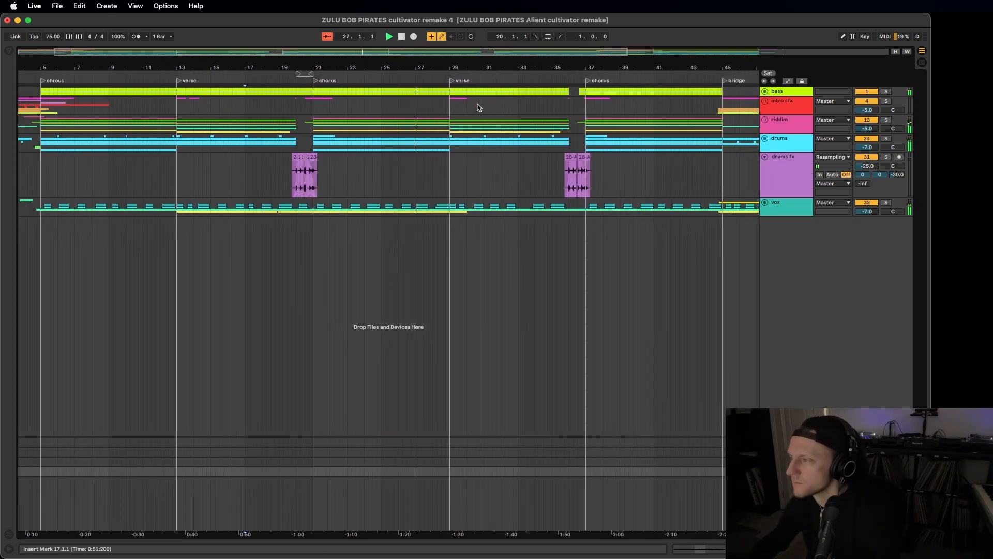
pyautogui.hscroll(10, 479, 104)
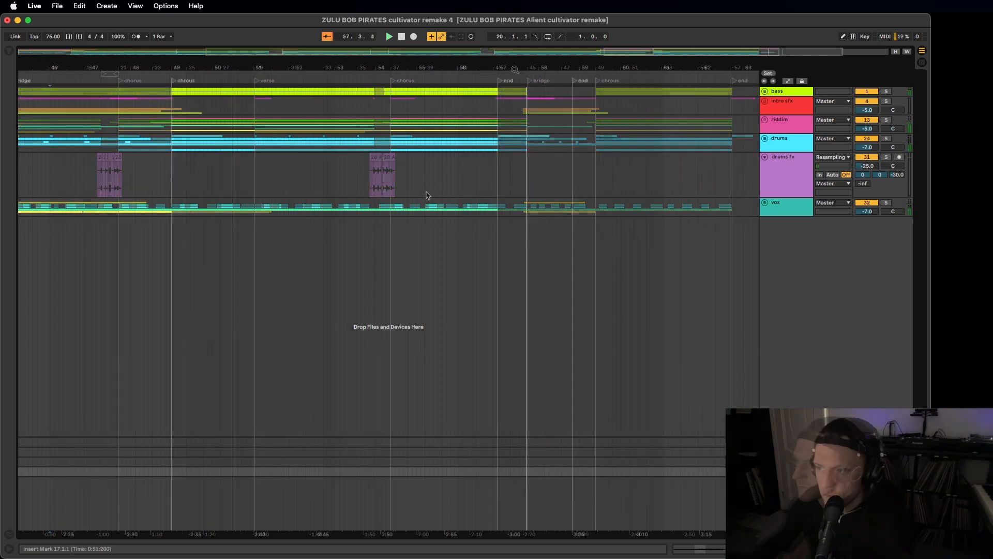
pyautogui.hscroll(-20, 428, 195)
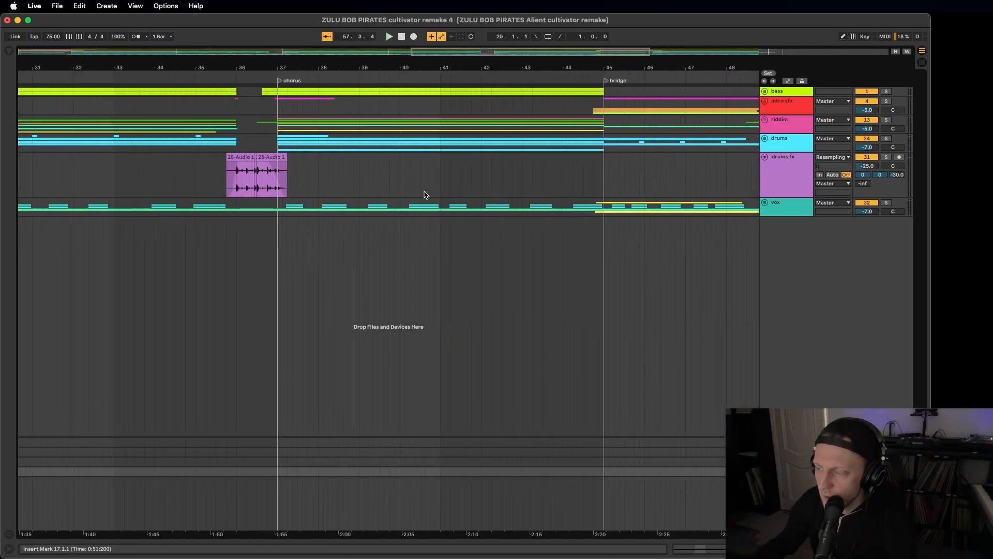
pyautogui.hscroll(-20, 425, 195)
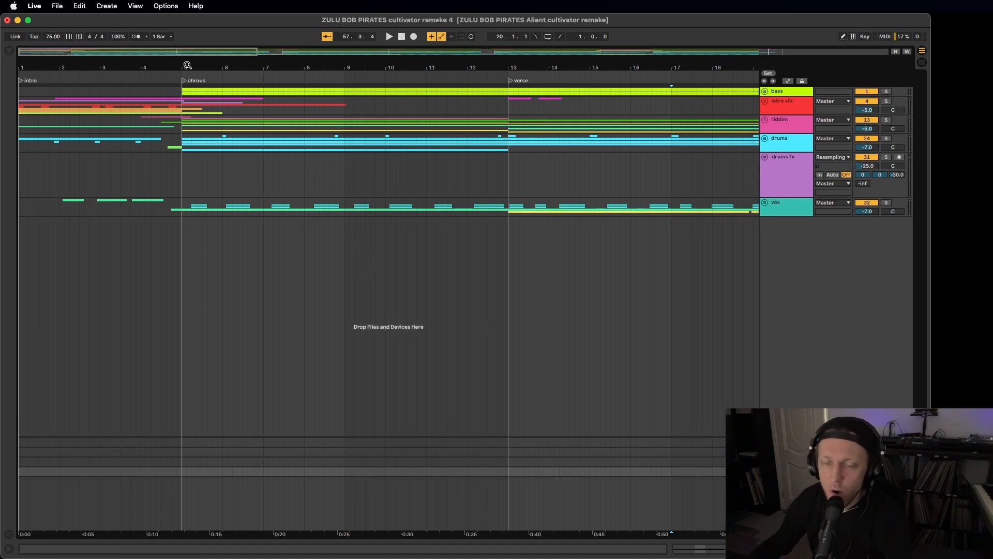
pyautogui.moveTo(188, 65); pyautogui.dragTo(341, 65)
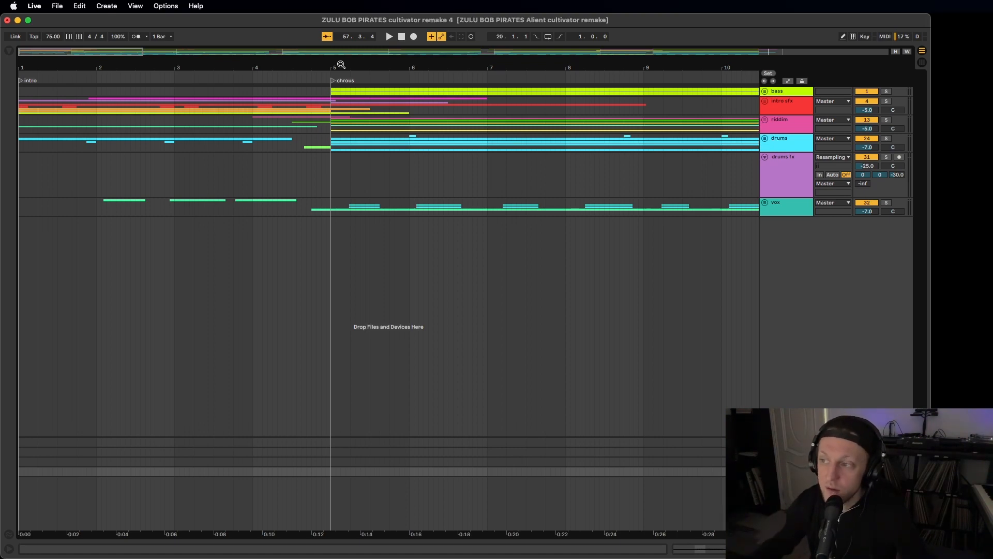
pyautogui.moveTo(341, 65); pyautogui.dragTo(107, 67)
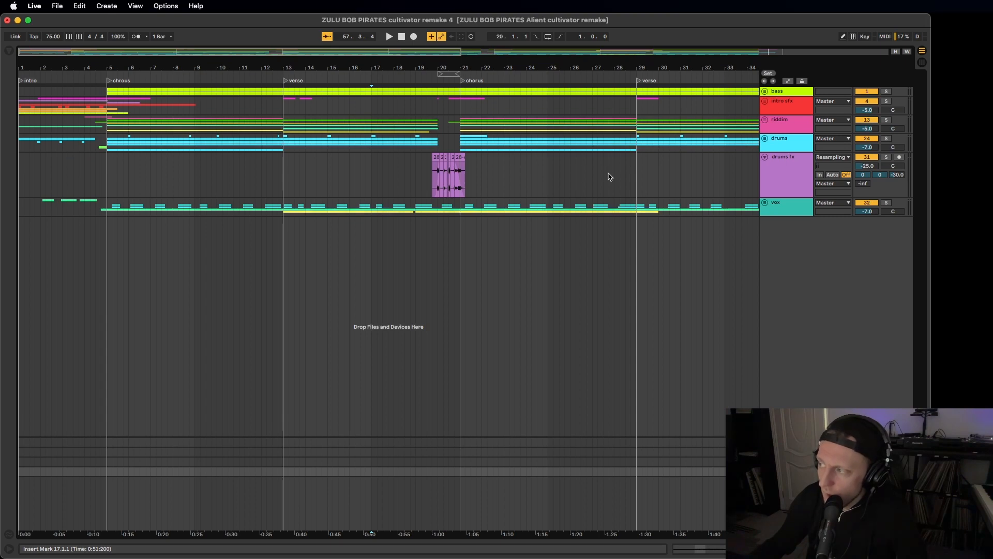
pyautogui.hscroll(10, 635, 174)
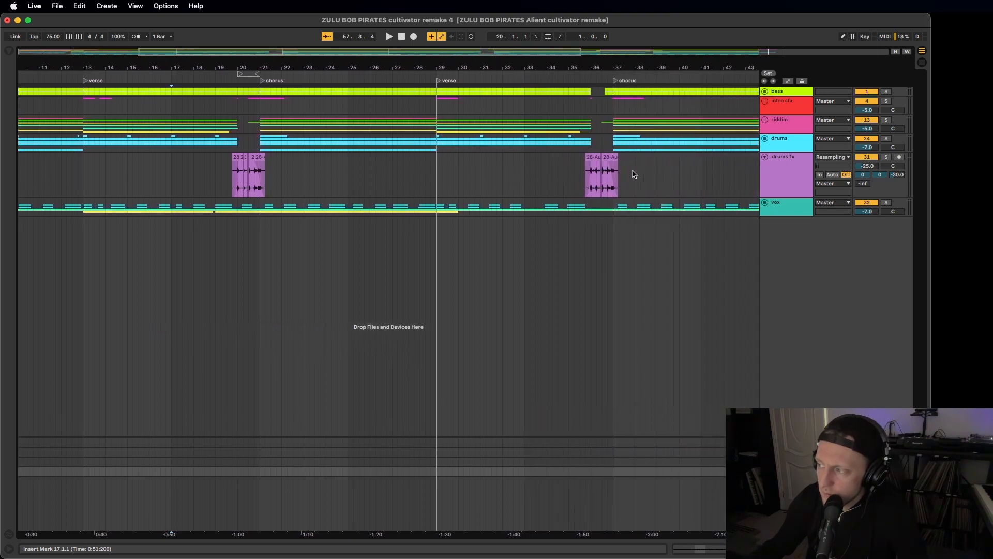
pyautogui.hscroll(12, 634, 174)
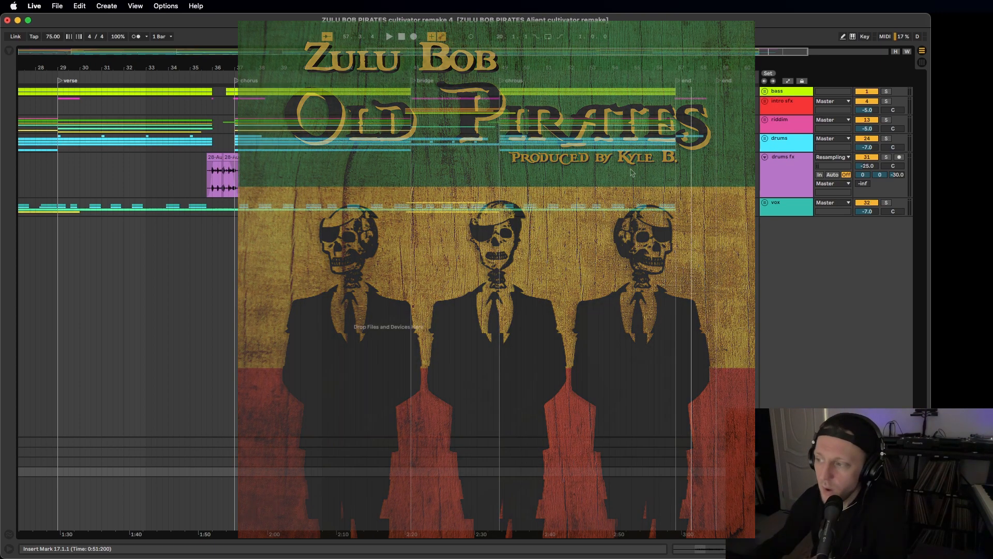
pyautogui.moveTo(425, 66); pyautogui.dragTo(510, 69)
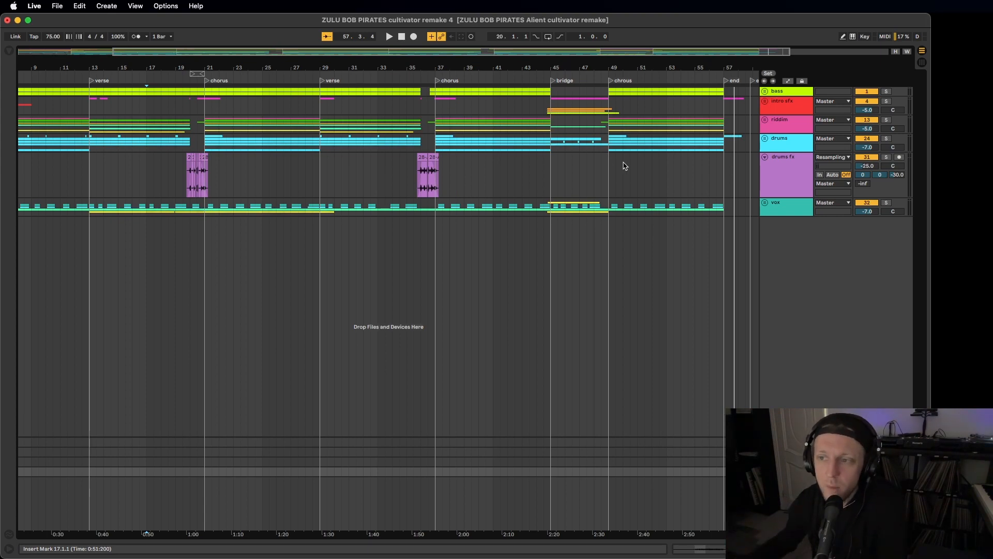
# - Show the whole arrangement from the intro to the end markers and play it from just before the final chorus
pyautogui.hscroll(-3, 324, 188)
pyautogui.hscroll(-1, 325, 187)
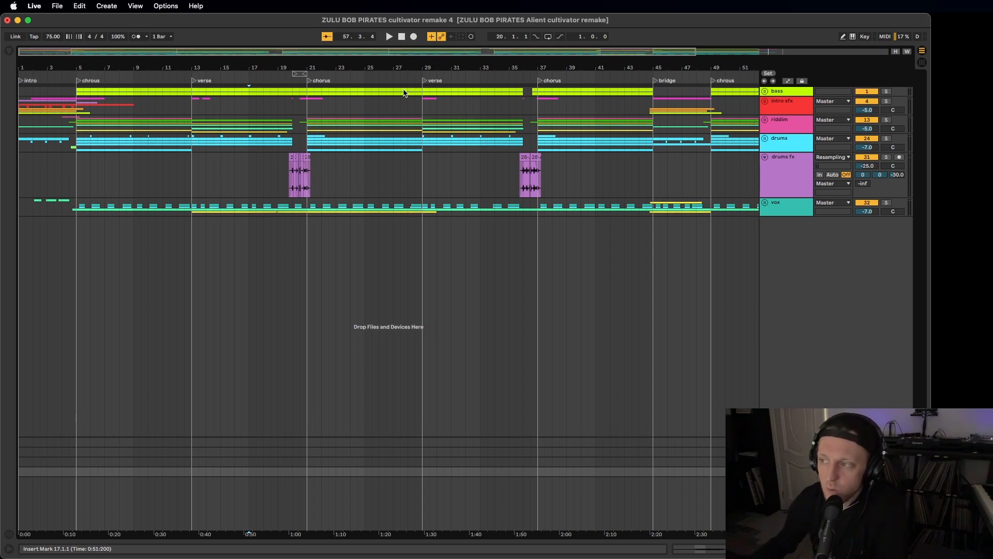
pyautogui.moveTo(359, 62); pyautogui.dragTo(359, 41)
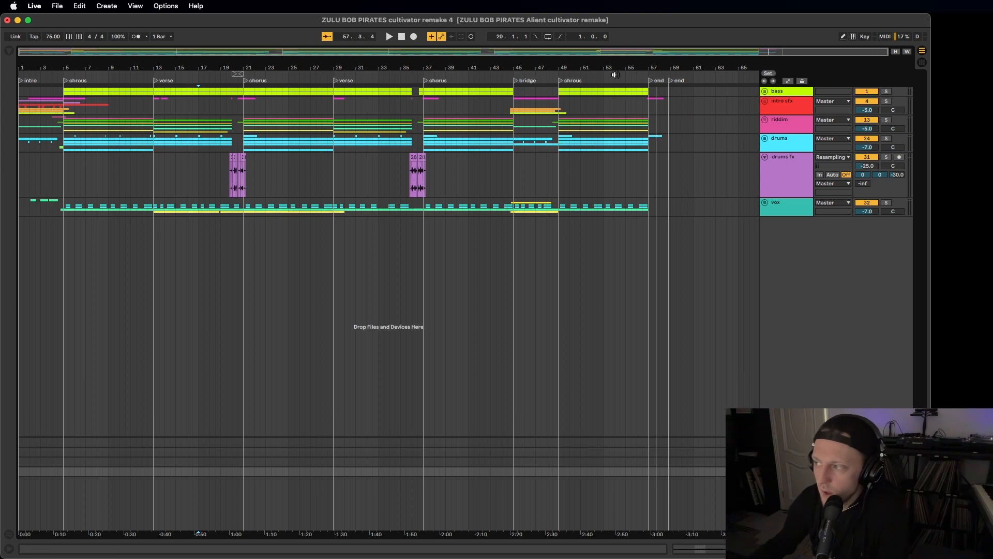
pyautogui.click(553, 76)
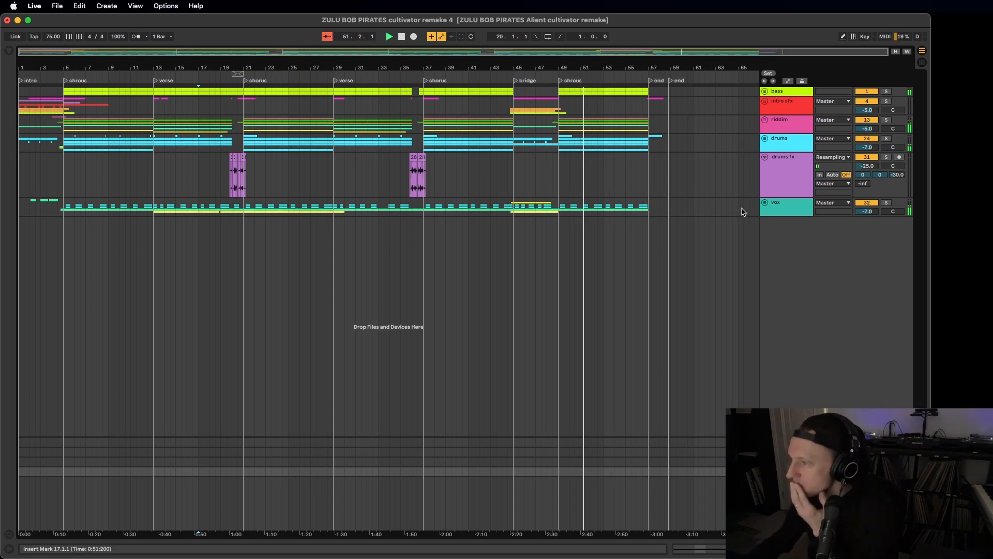
# - Unfold the vox group and examine its lead and background vocal clips from the bridge through the final chorus
pyautogui.click(765, 202)
pyautogui.scroll(-5, 605, 237)
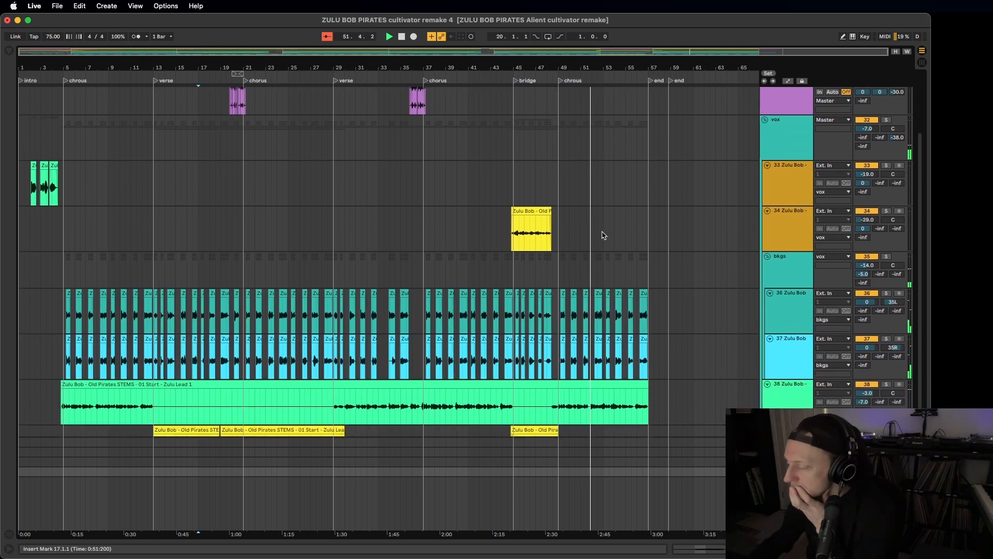
pyautogui.moveTo(622, 64); pyautogui.dragTo(603, 123)
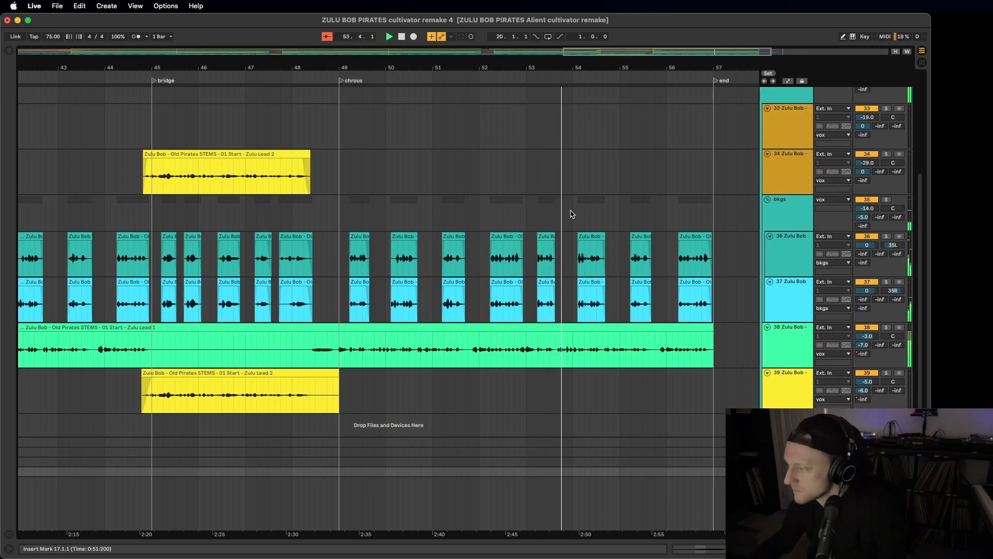
pyautogui.hscroll(5, 616, 215)
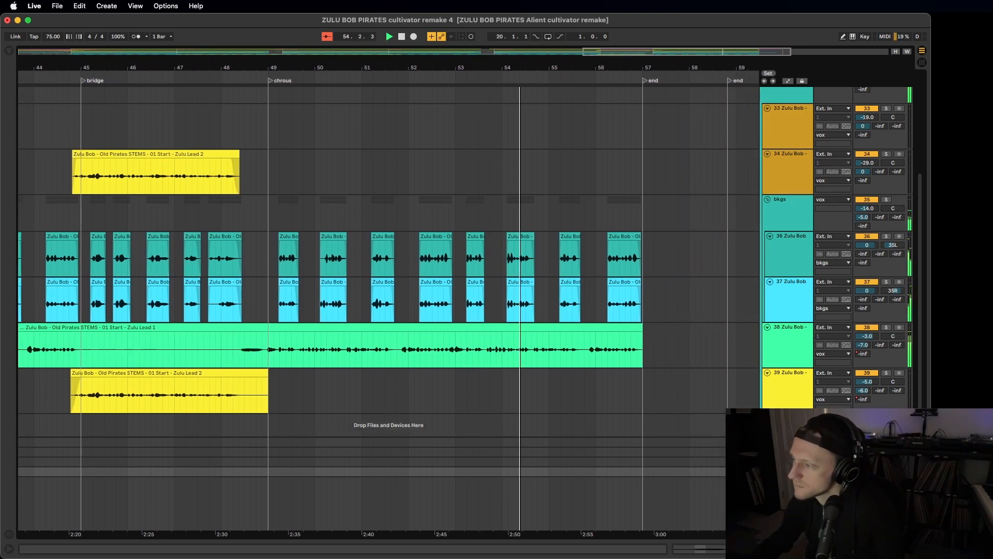
# - Unfold the intro sfx and drums groups and look through the effect, drum and vocal tracks up to the end section during playback
pyautogui.scroll(6, 640, 226)
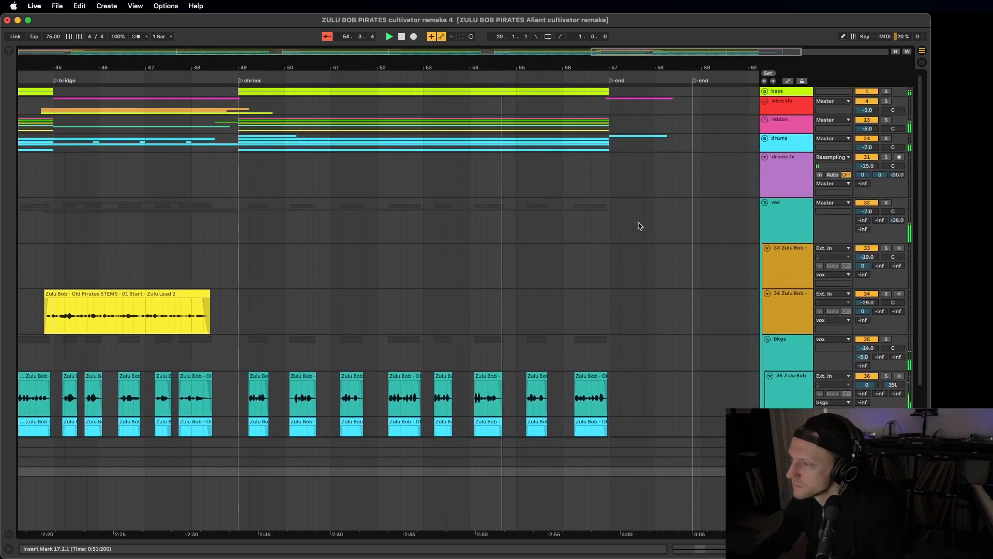
pyautogui.click(765, 102)
pyautogui.scroll(-8, 701, 162)
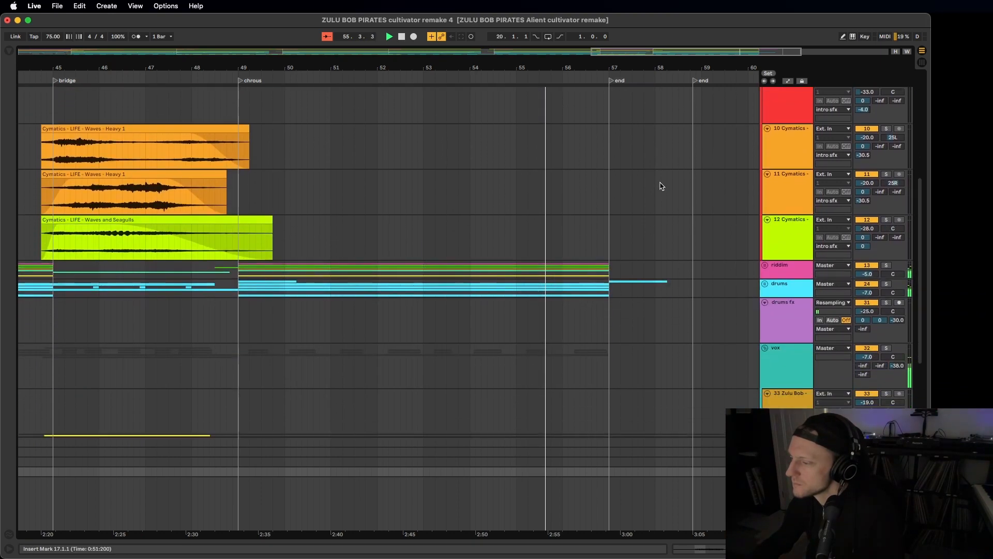
pyautogui.click(765, 245)
pyautogui.scroll(-5, 657, 249)
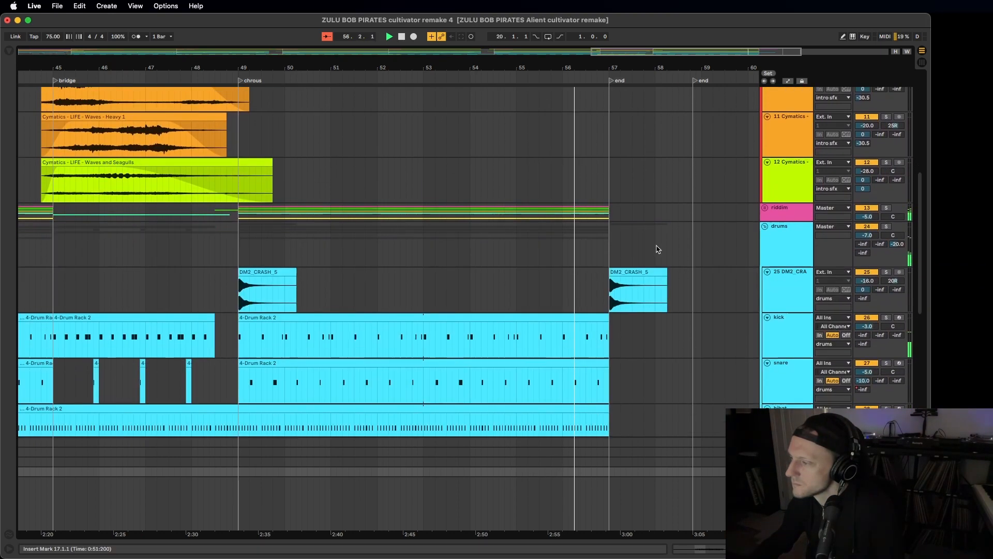
pyautogui.scroll(-10, 640, 245)
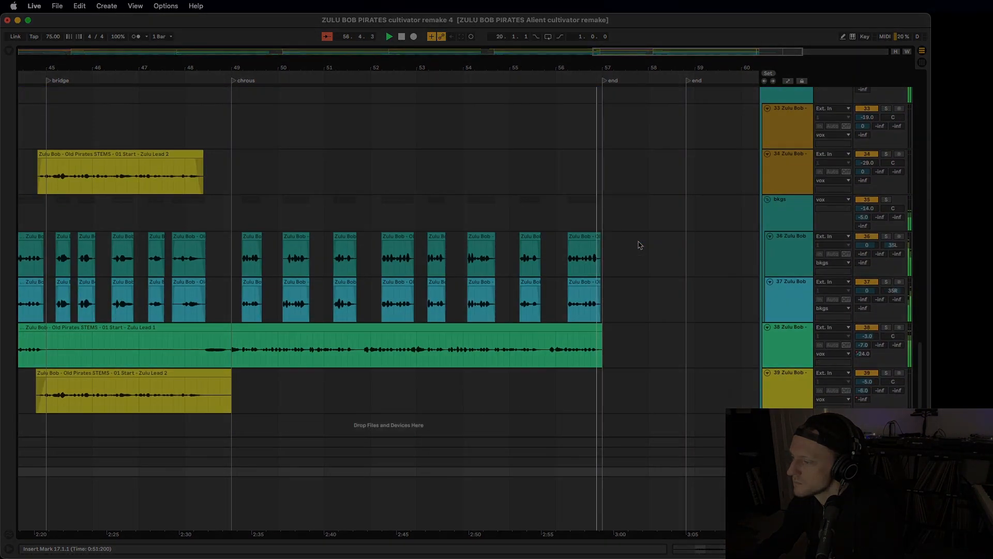